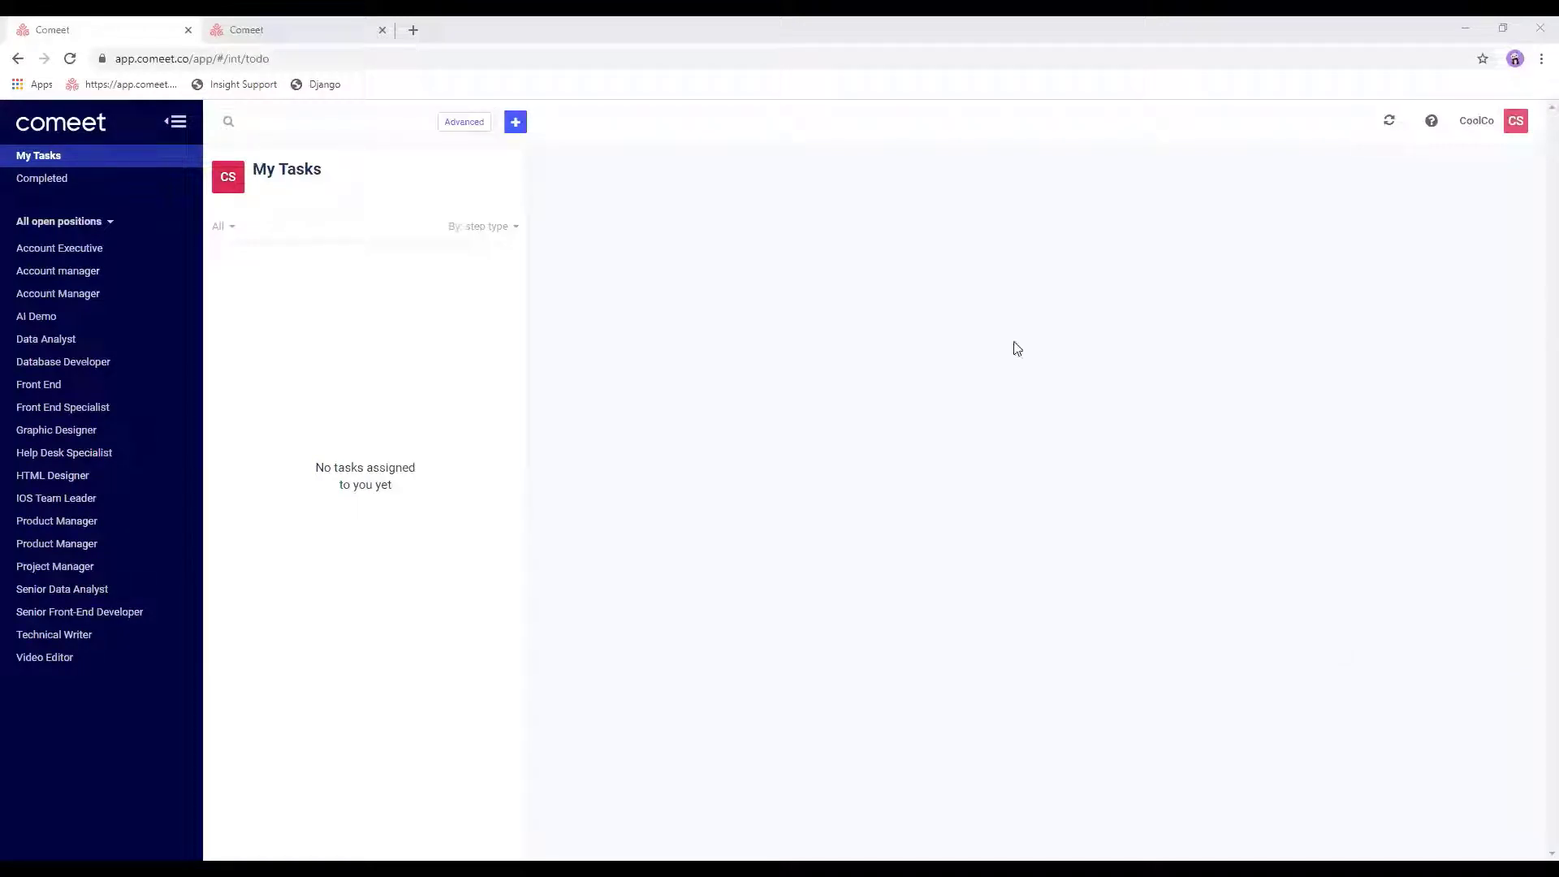
Switch to the Comeet Insights page showing the Hiring Dashboard
{"action": "left_click", "coordinate": [1479, 124]}
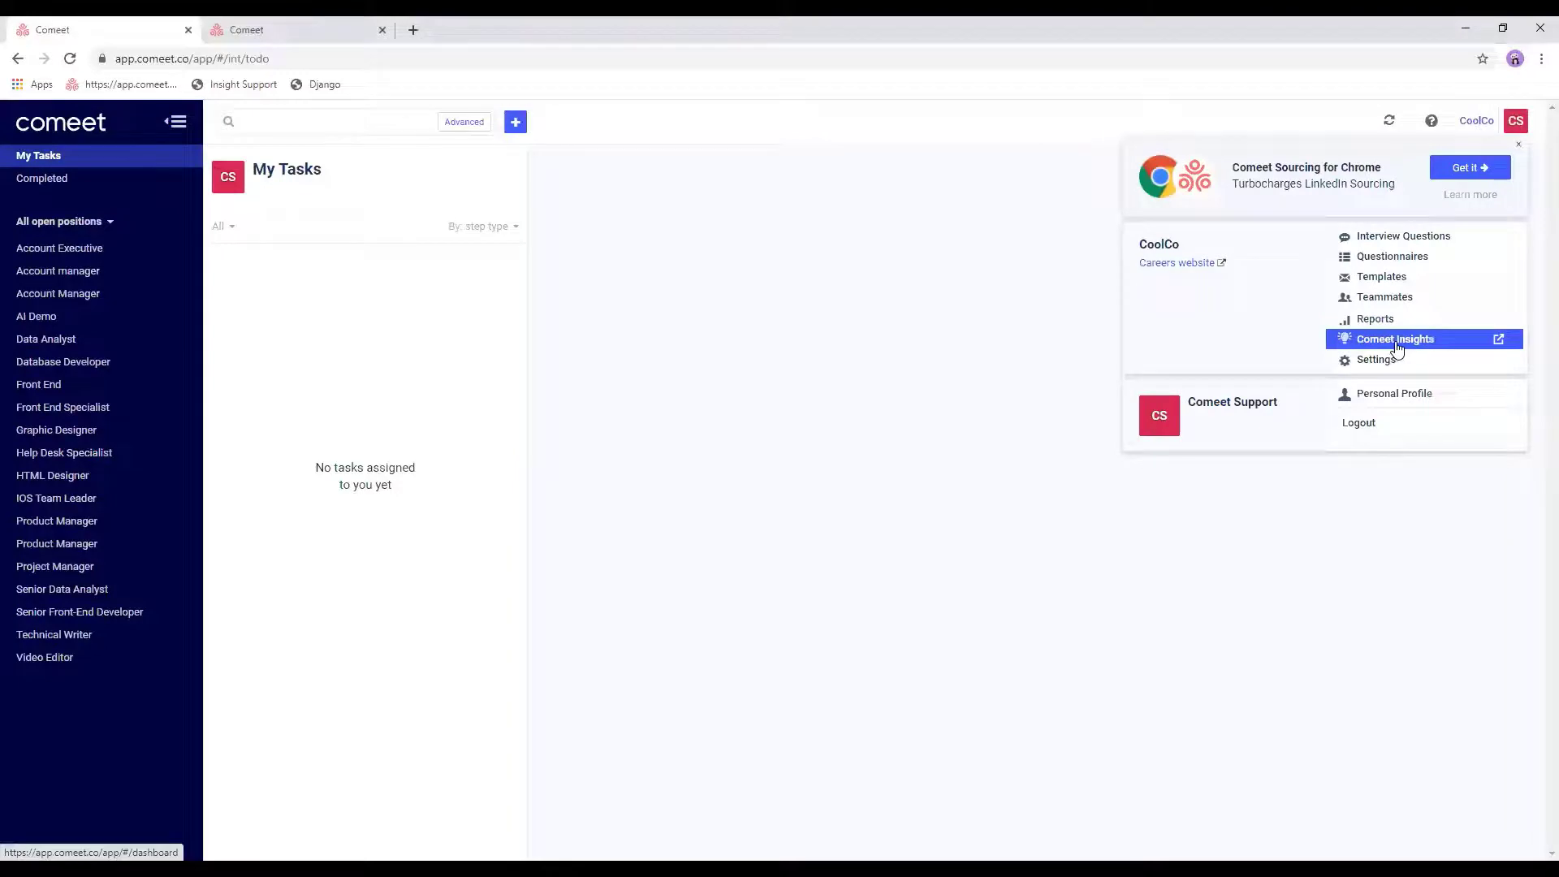
{"action": "left_click", "coordinate": [305, 26]}
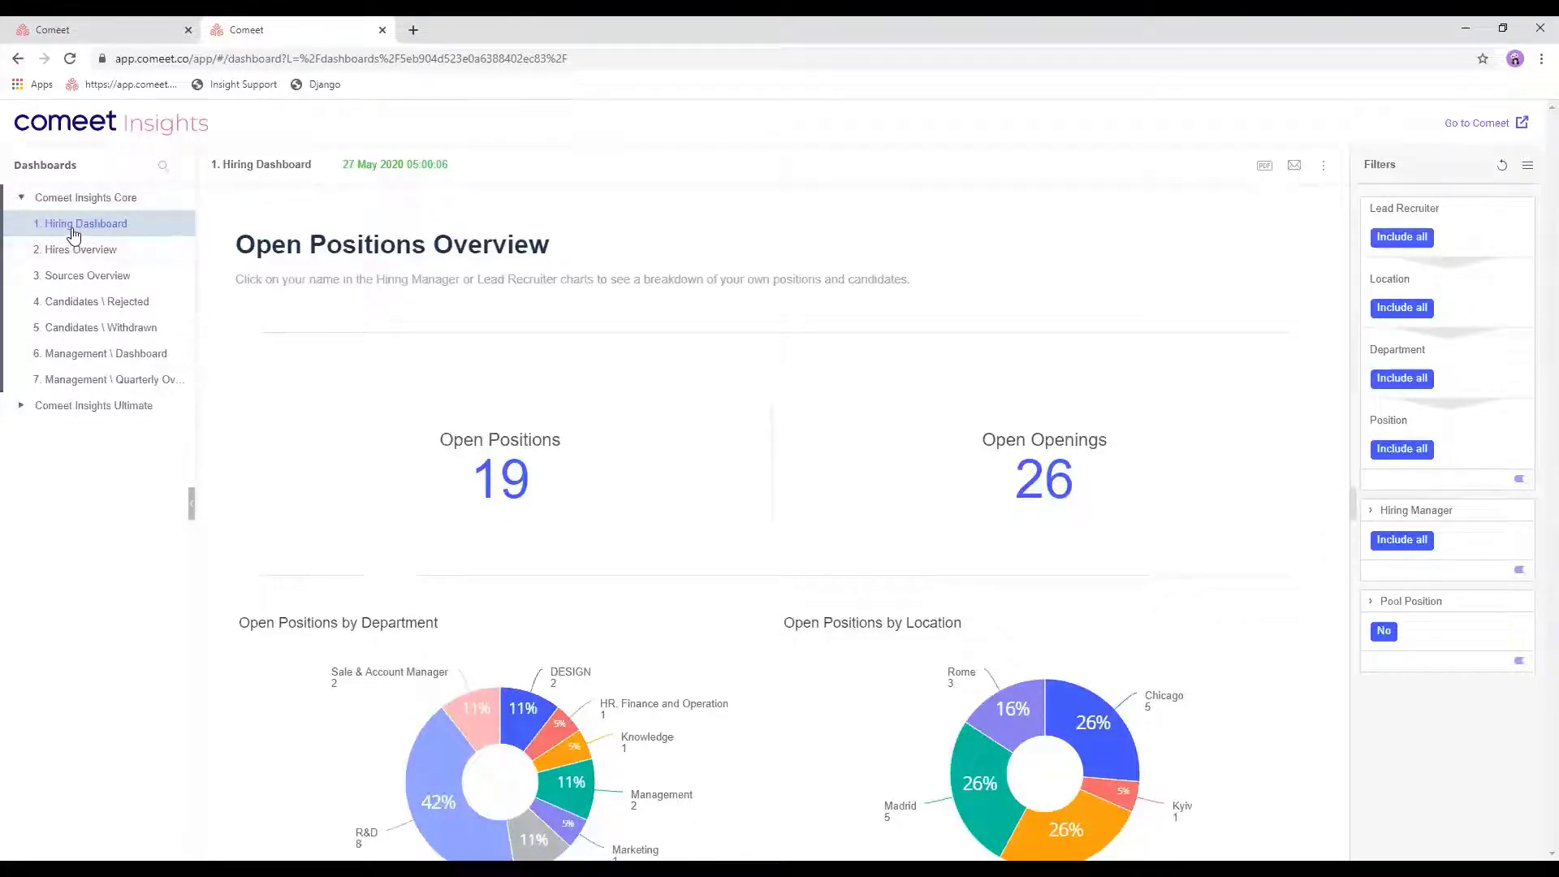
{"action": "mouse_move", "coordinate": [113, 236]}
Filter the Hiring Dashboard to Madrid through the Open Positions by Location chart
{"action": "scroll", "coordinate": [787, 518], "scroll_direction": "down", "scroll_amount": 5}
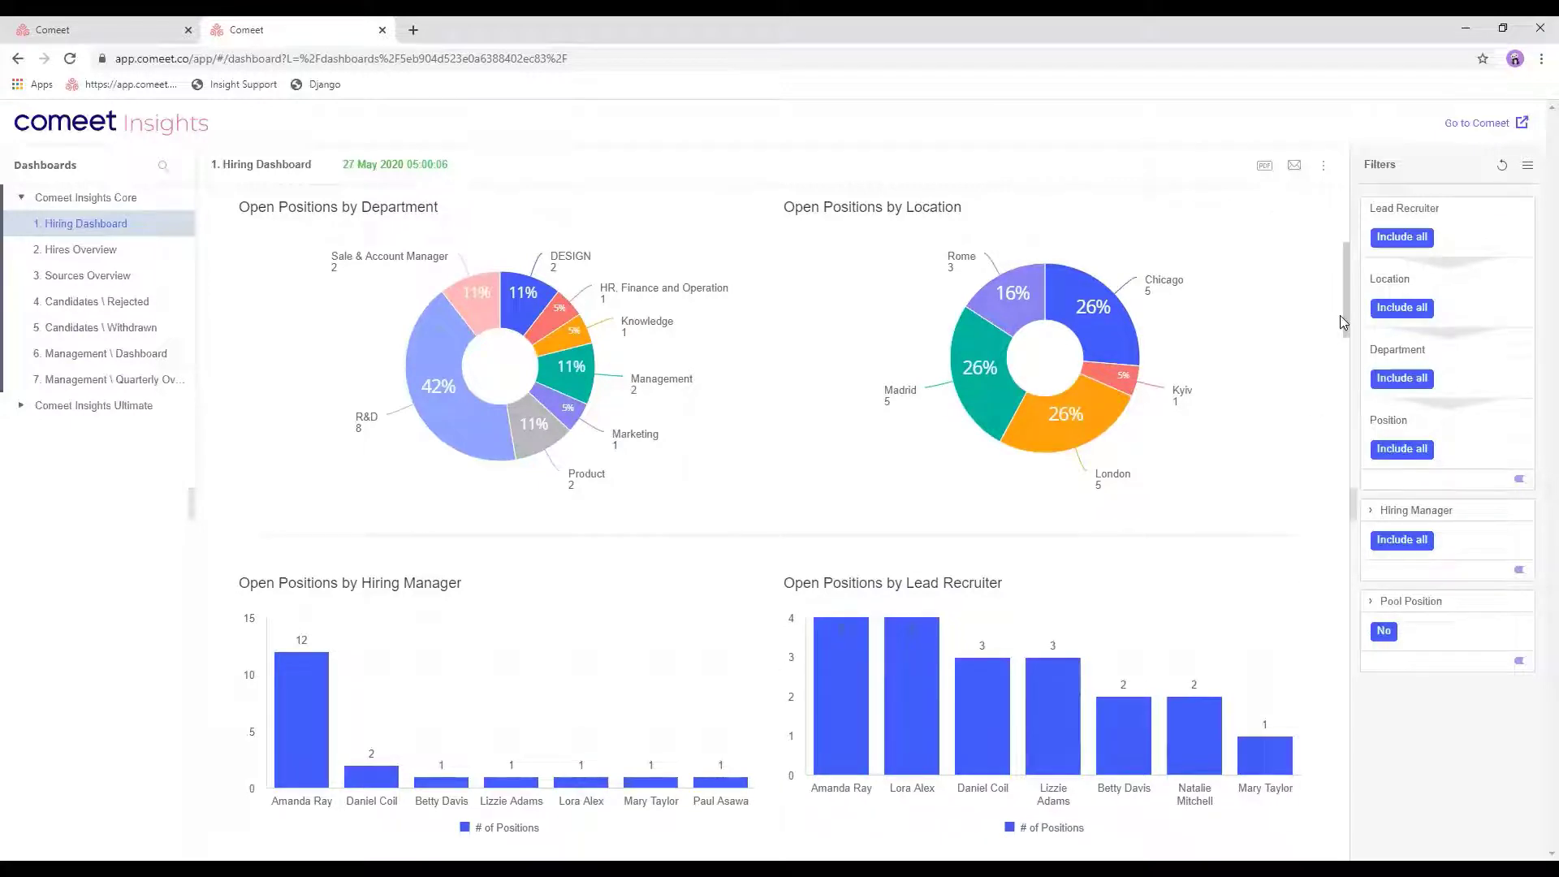
{"action": "left_click_drag", "start_coordinate": [1351, 335], "coordinate": [1347, 299]}
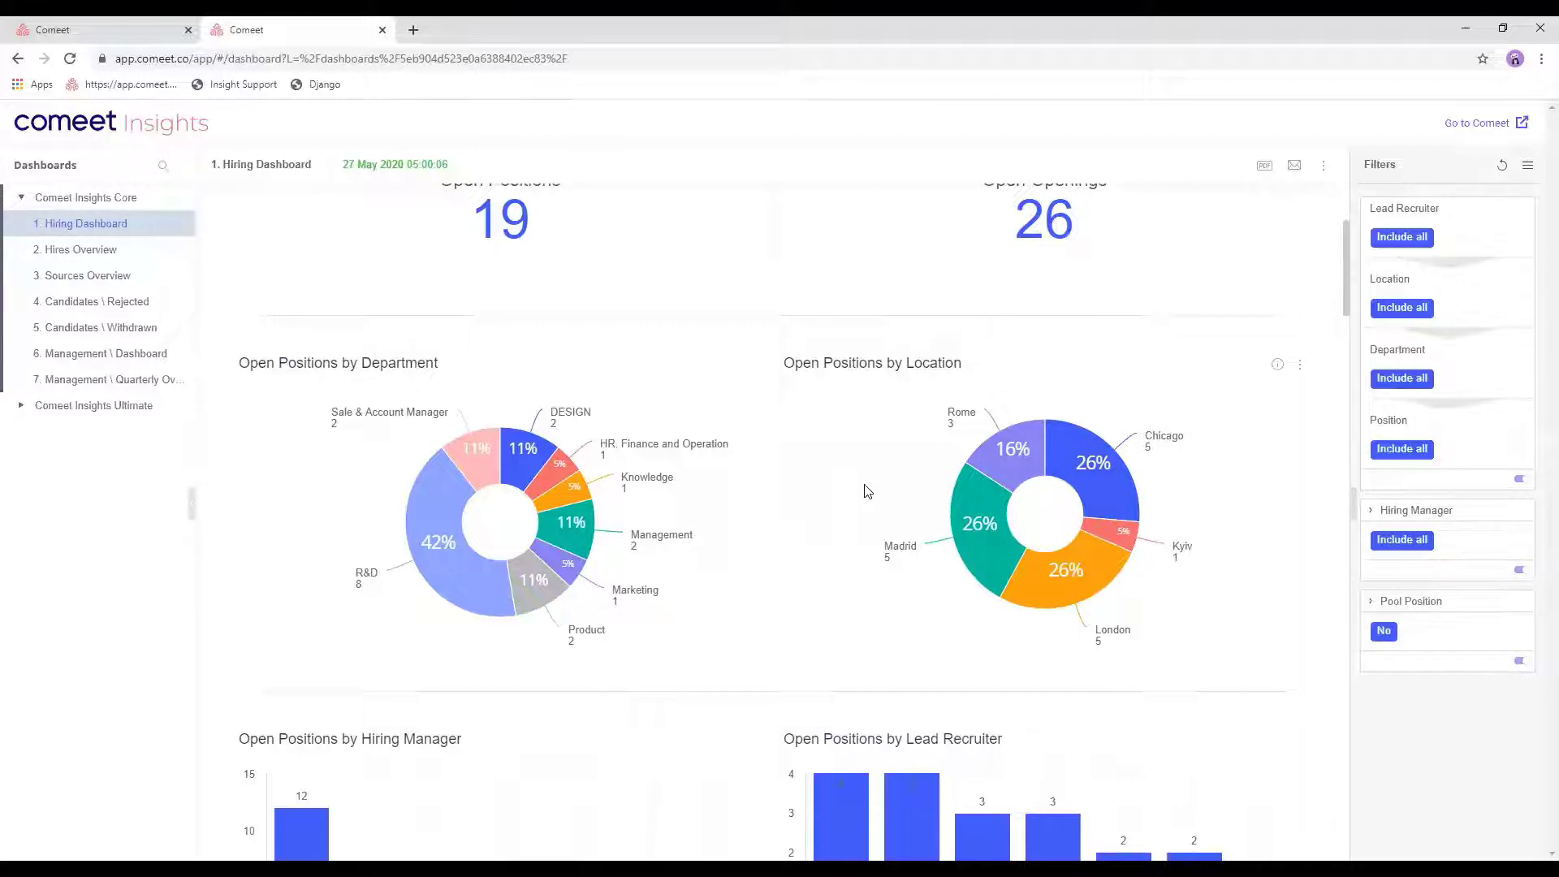
{"action": "left_click", "coordinate": [968, 514]}
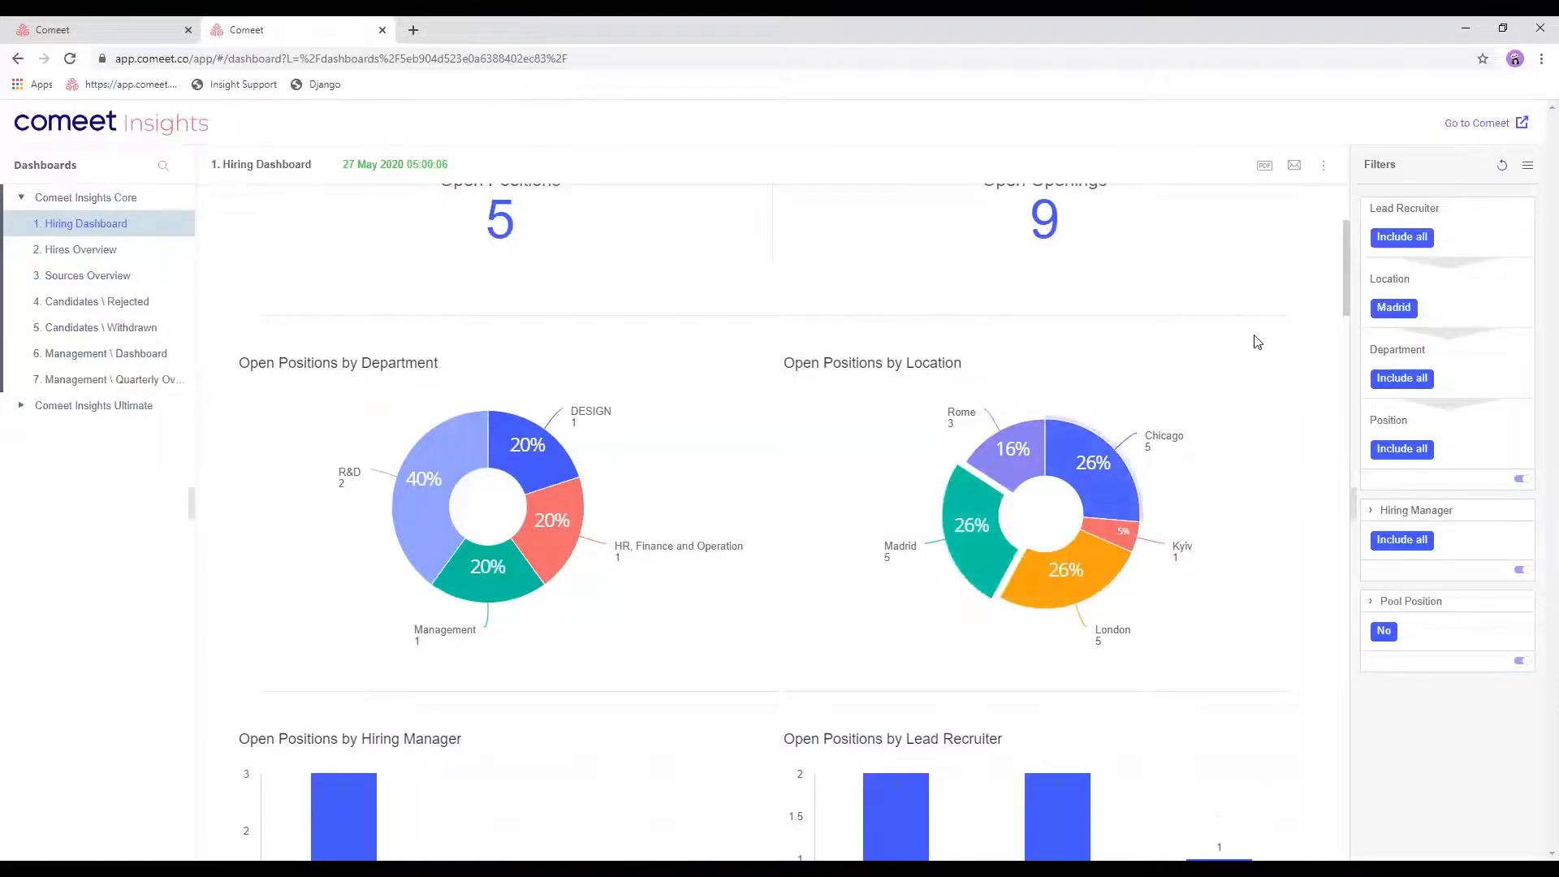
Reset the dashboard's Location filter to include all locations
{"action": "left_click", "coordinate": [1521, 279]}
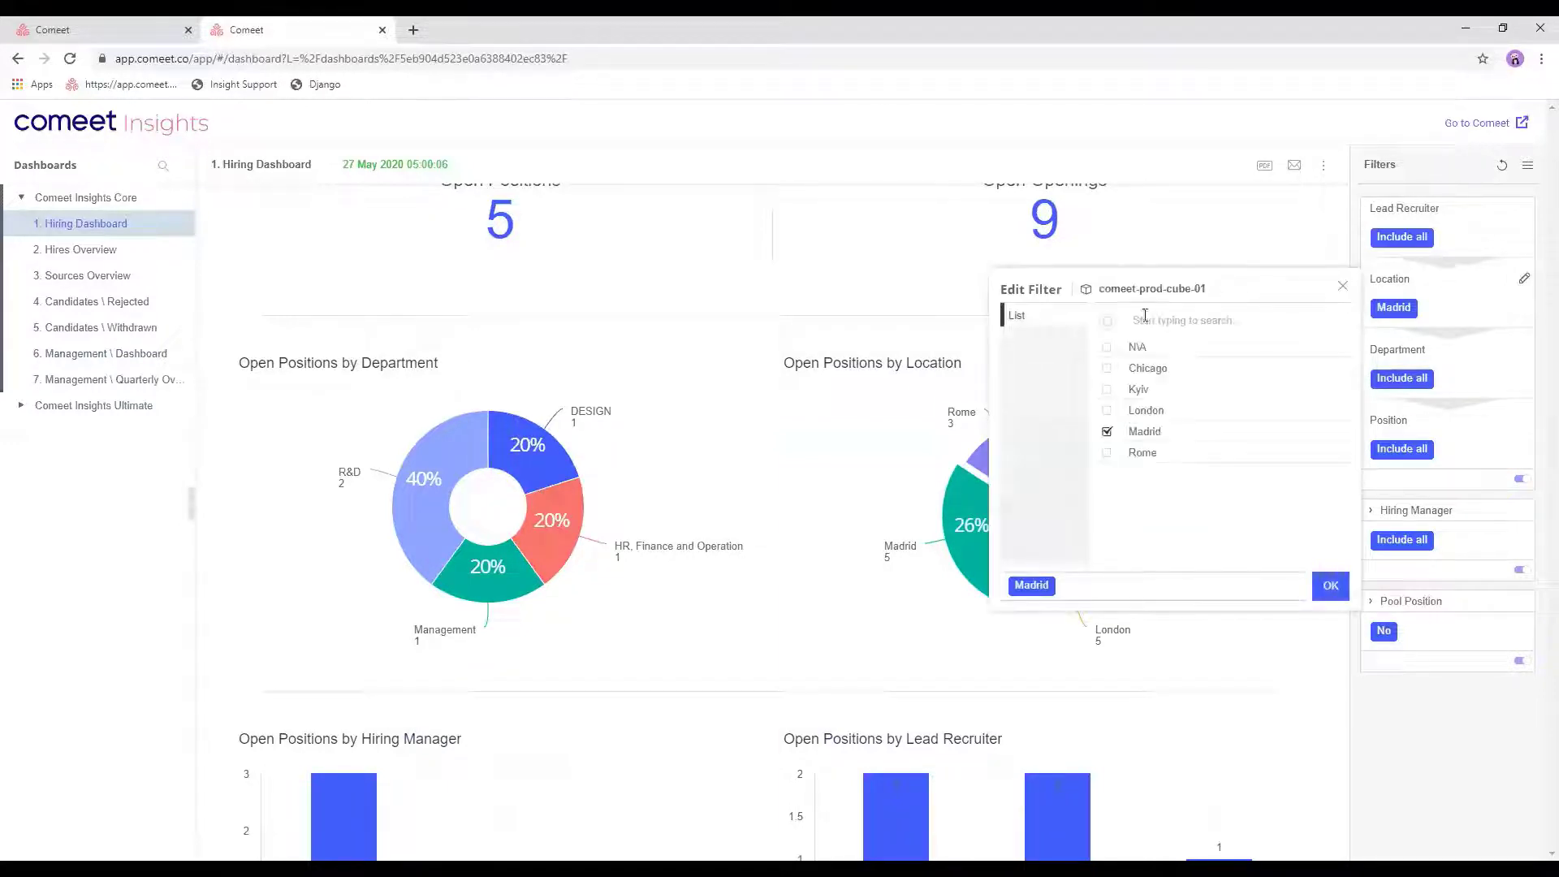
{"action": "left_click", "coordinate": [1106, 324]}
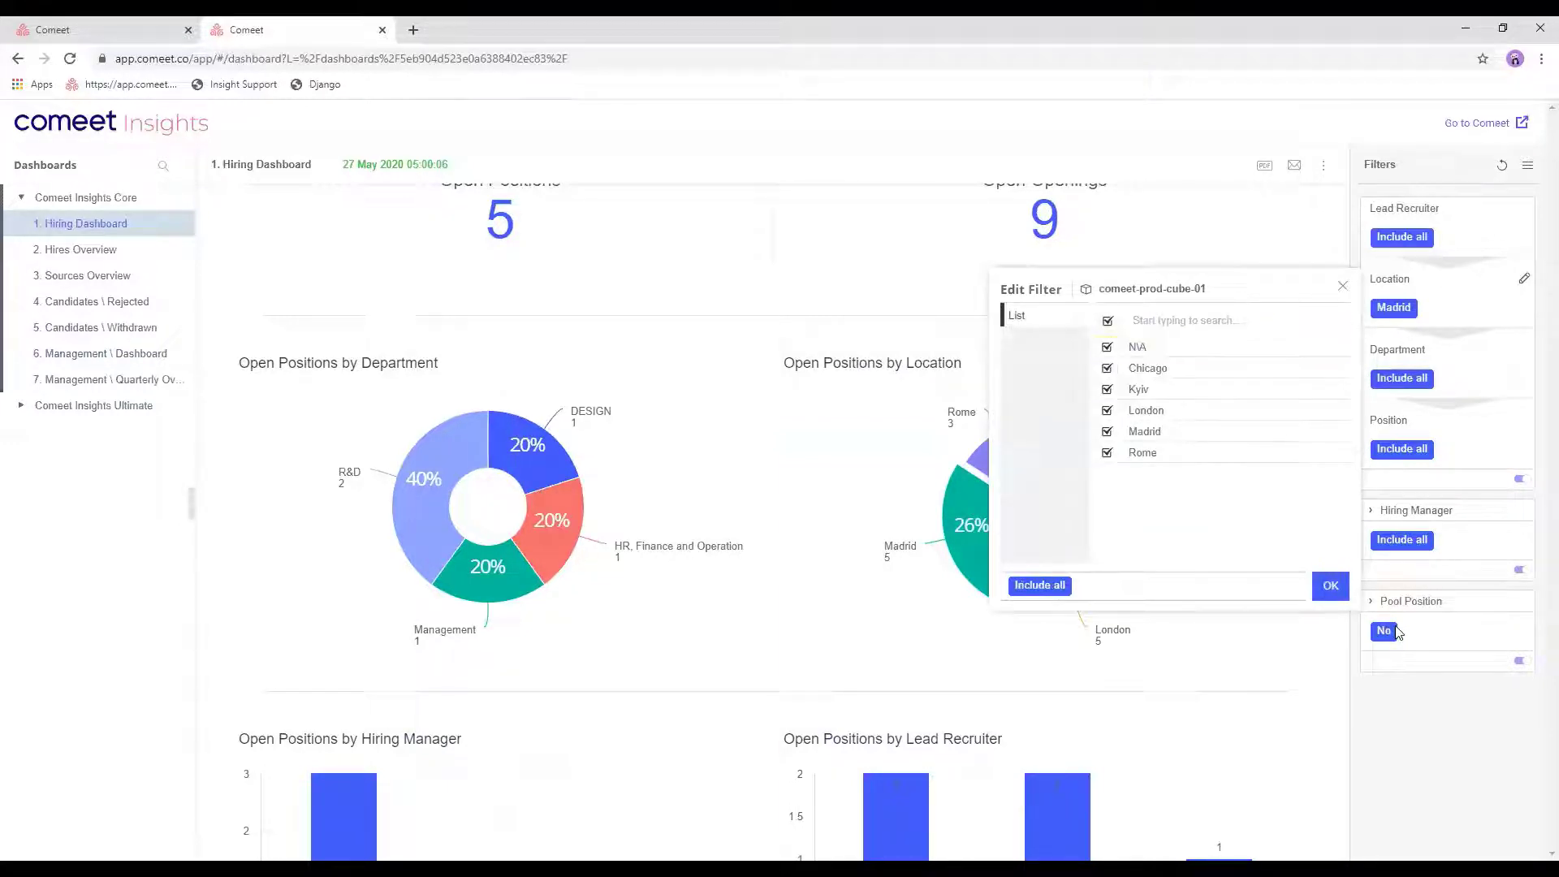
{"action": "left_click", "coordinate": [1329, 588]}
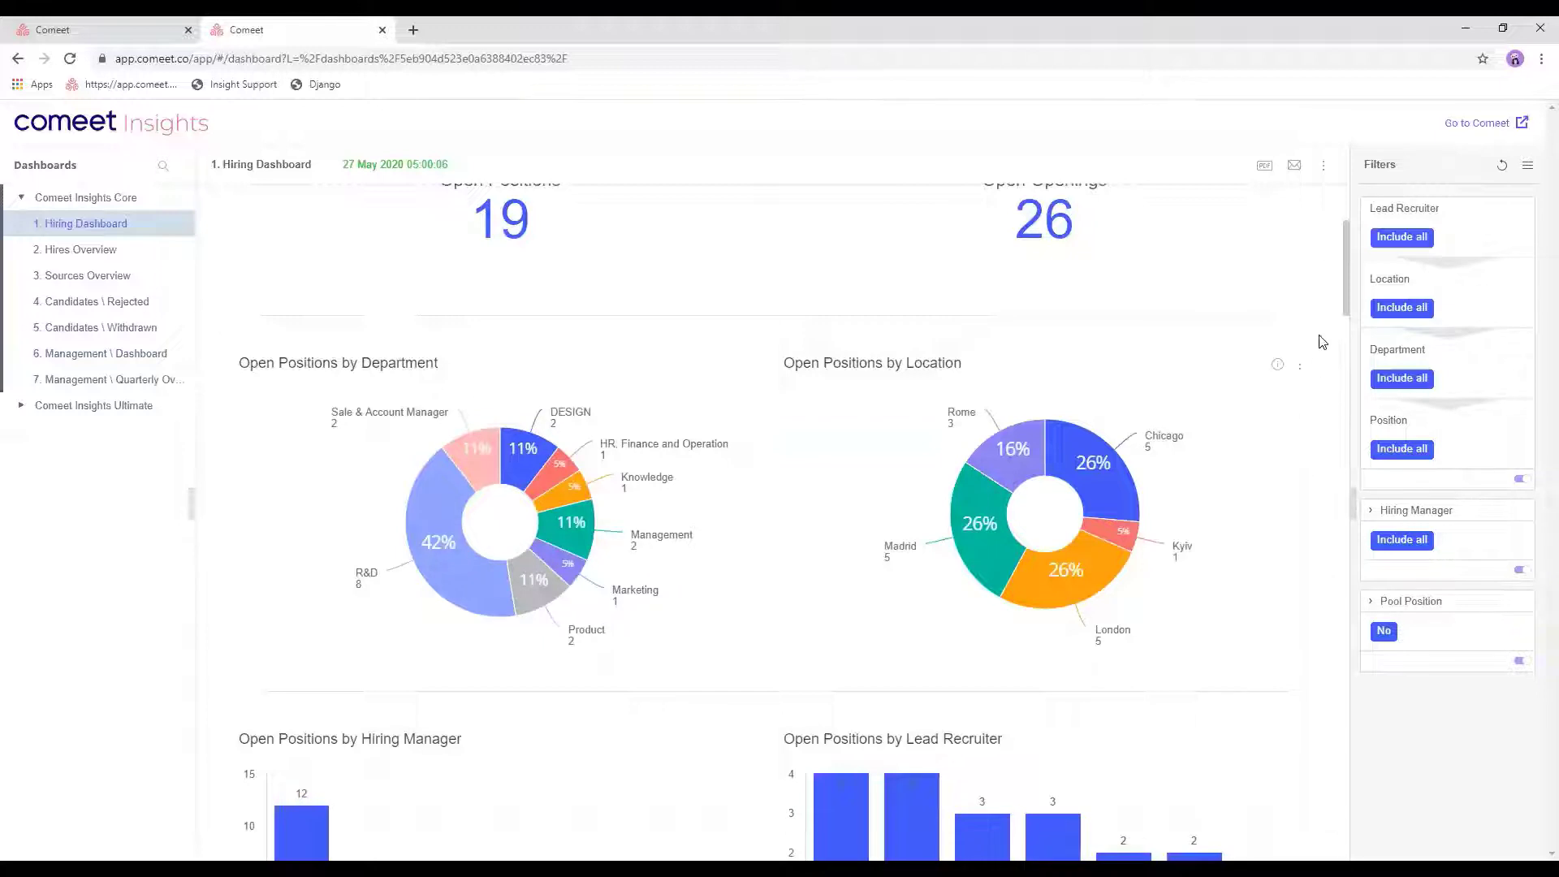
Look at the download formats offered for the whole Hiring Dashboard and close them without downloading
{"action": "left_click_drag", "start_coordinate": [1344, 308], "coordinate": [1343, 413]}
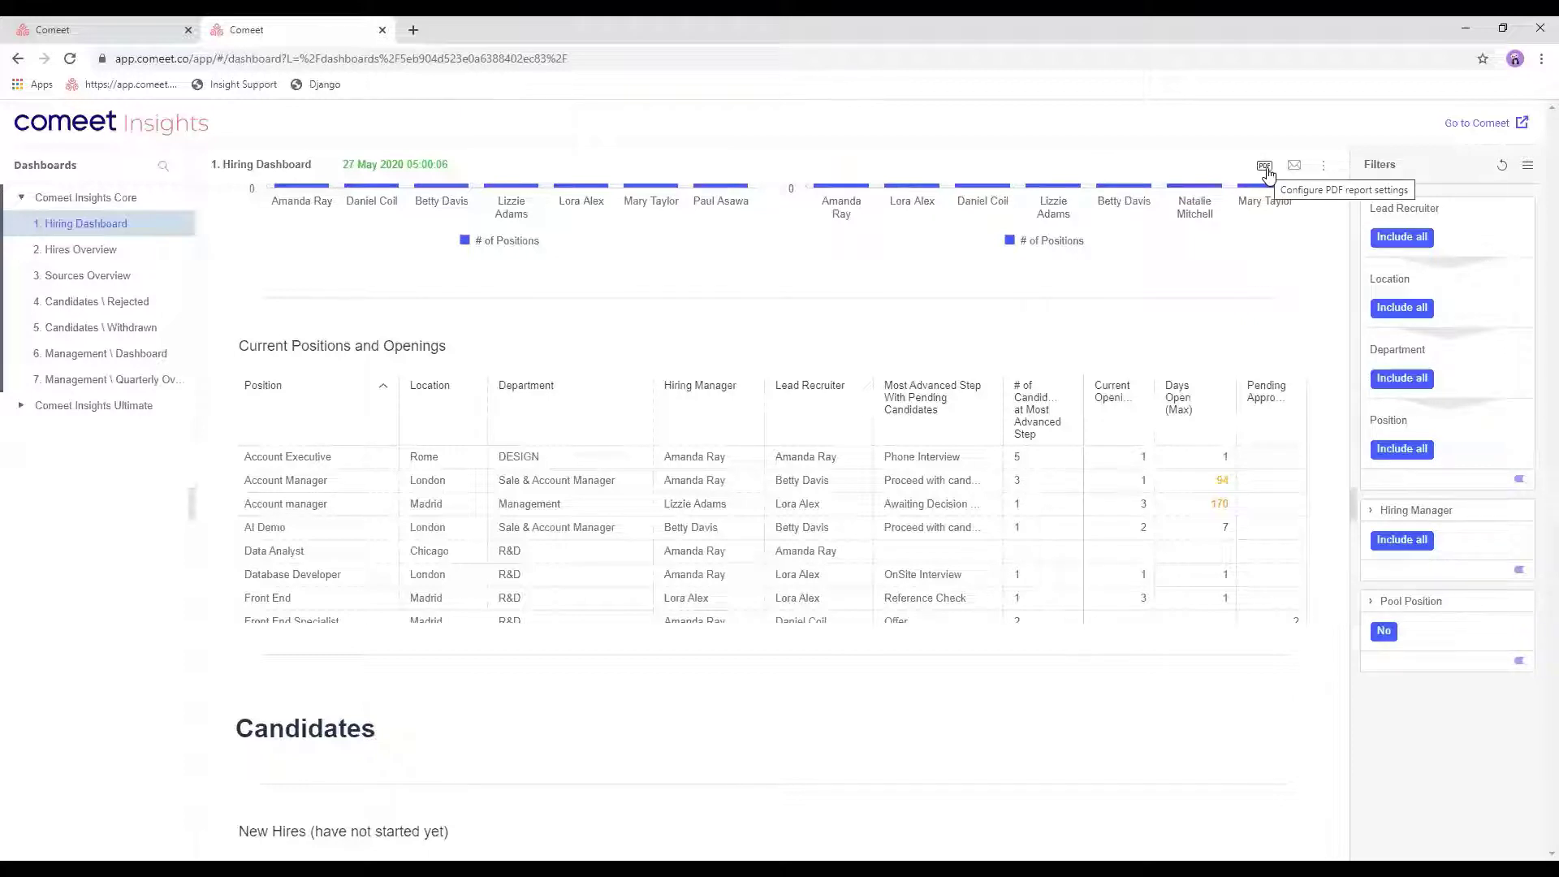
{"action": "left_click", "coordinate": [1324, 170]}
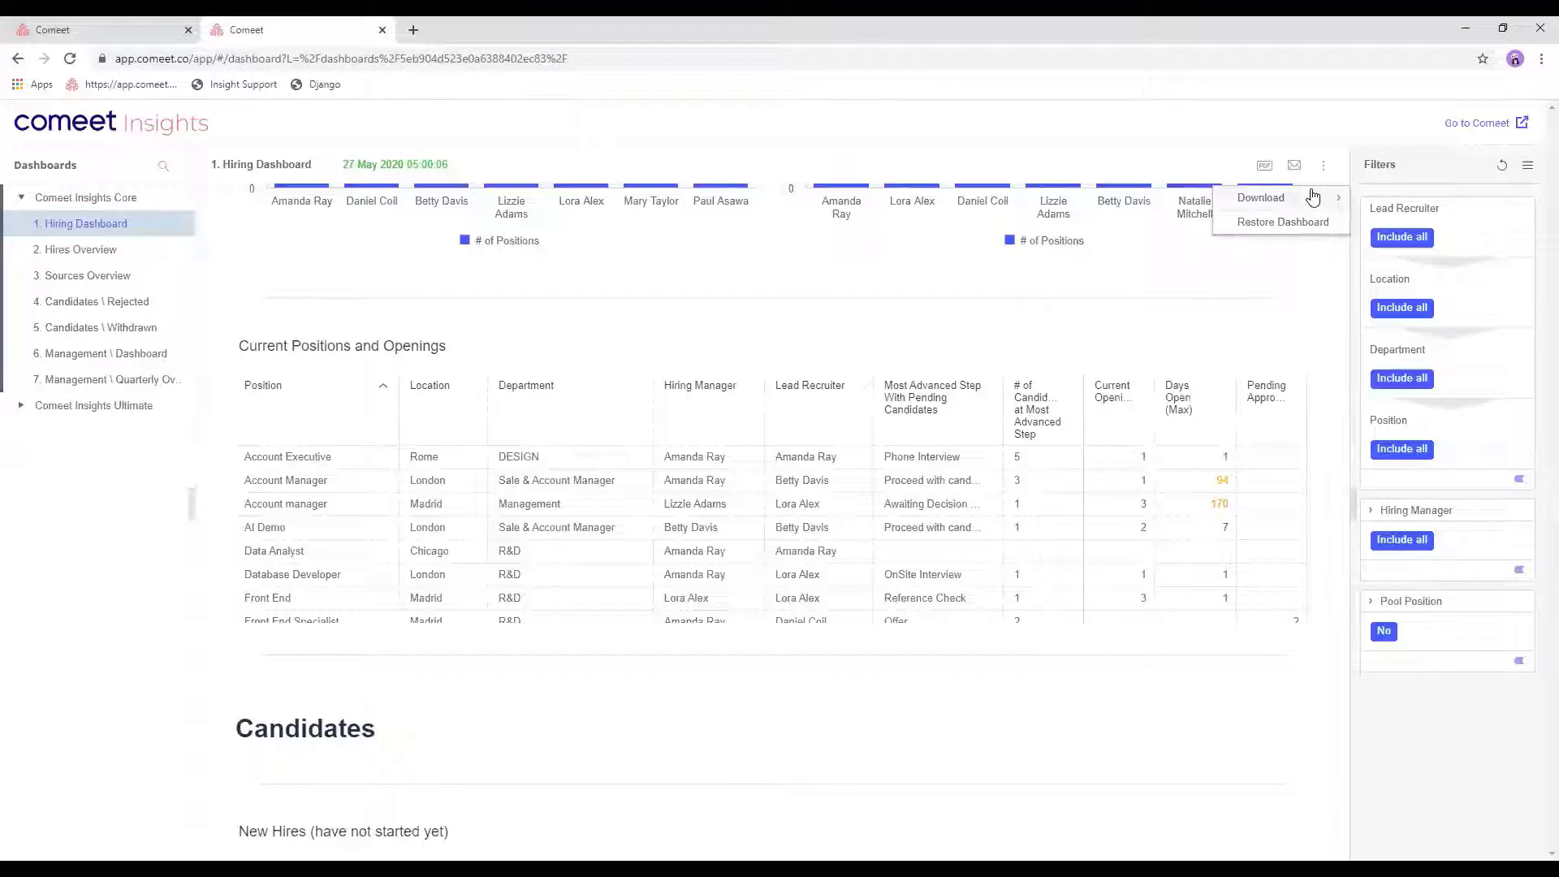
{"action": "mouse_move", "coordinate": [1313, 197]}
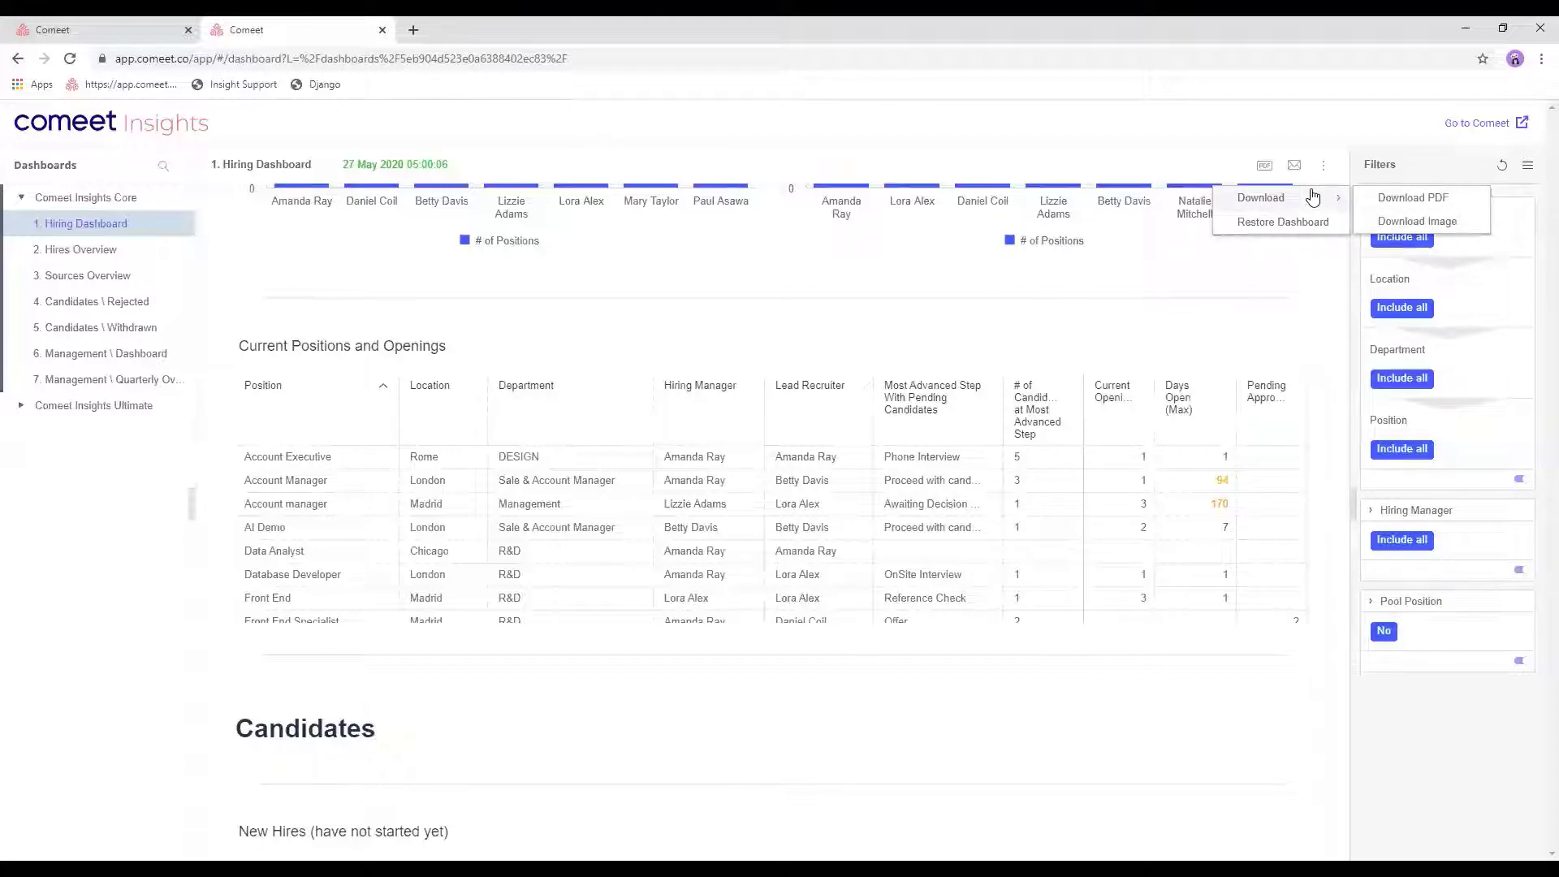
{"action": "left_click", "coordinate": [1264, 330]}
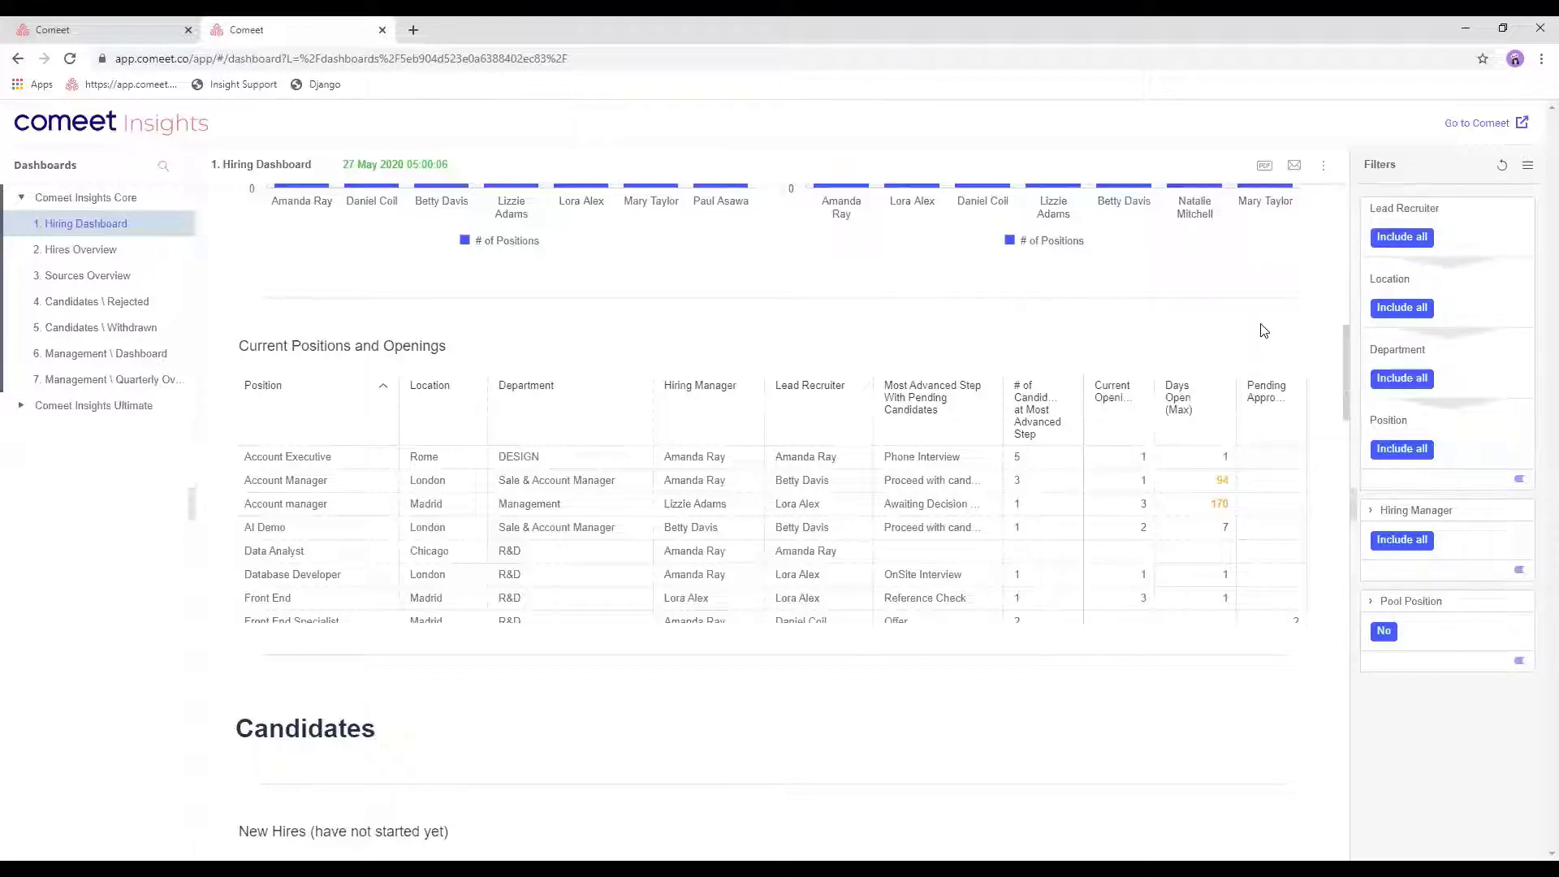
Check the download formats for the Open Positions by Lead Recruiter chart without downloading anything
{"action": "left_click_drag", "start_coordinate": [1350, 366], "coordinate": [1349, 318]}
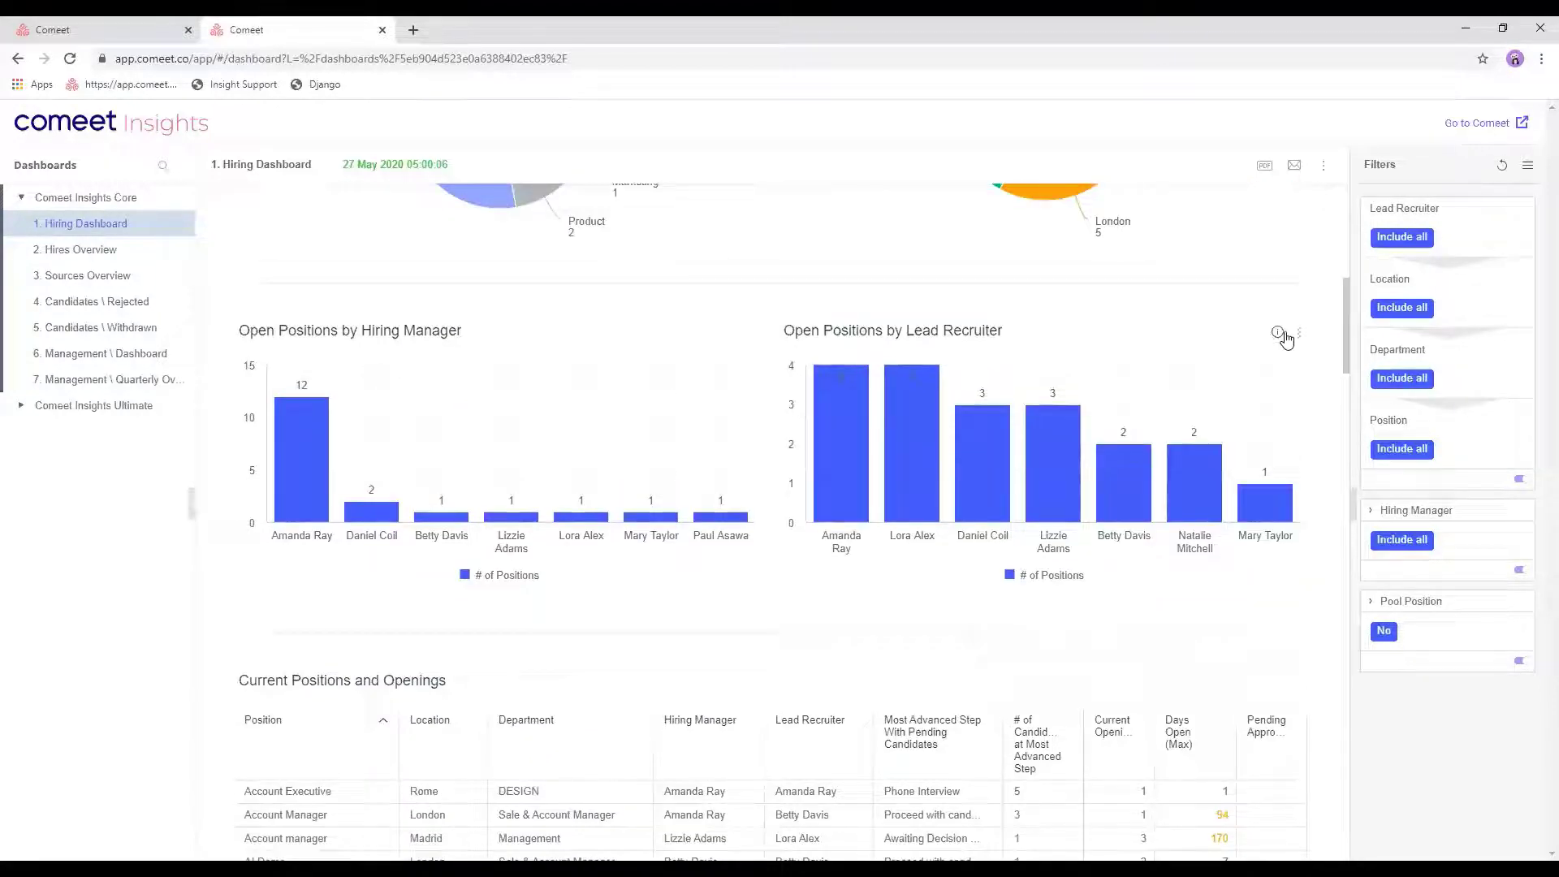
{"action": "mouse_move", "coordinate": [1215, 403]}
{"action": "left_click", "coordinate": [1300, 334]}
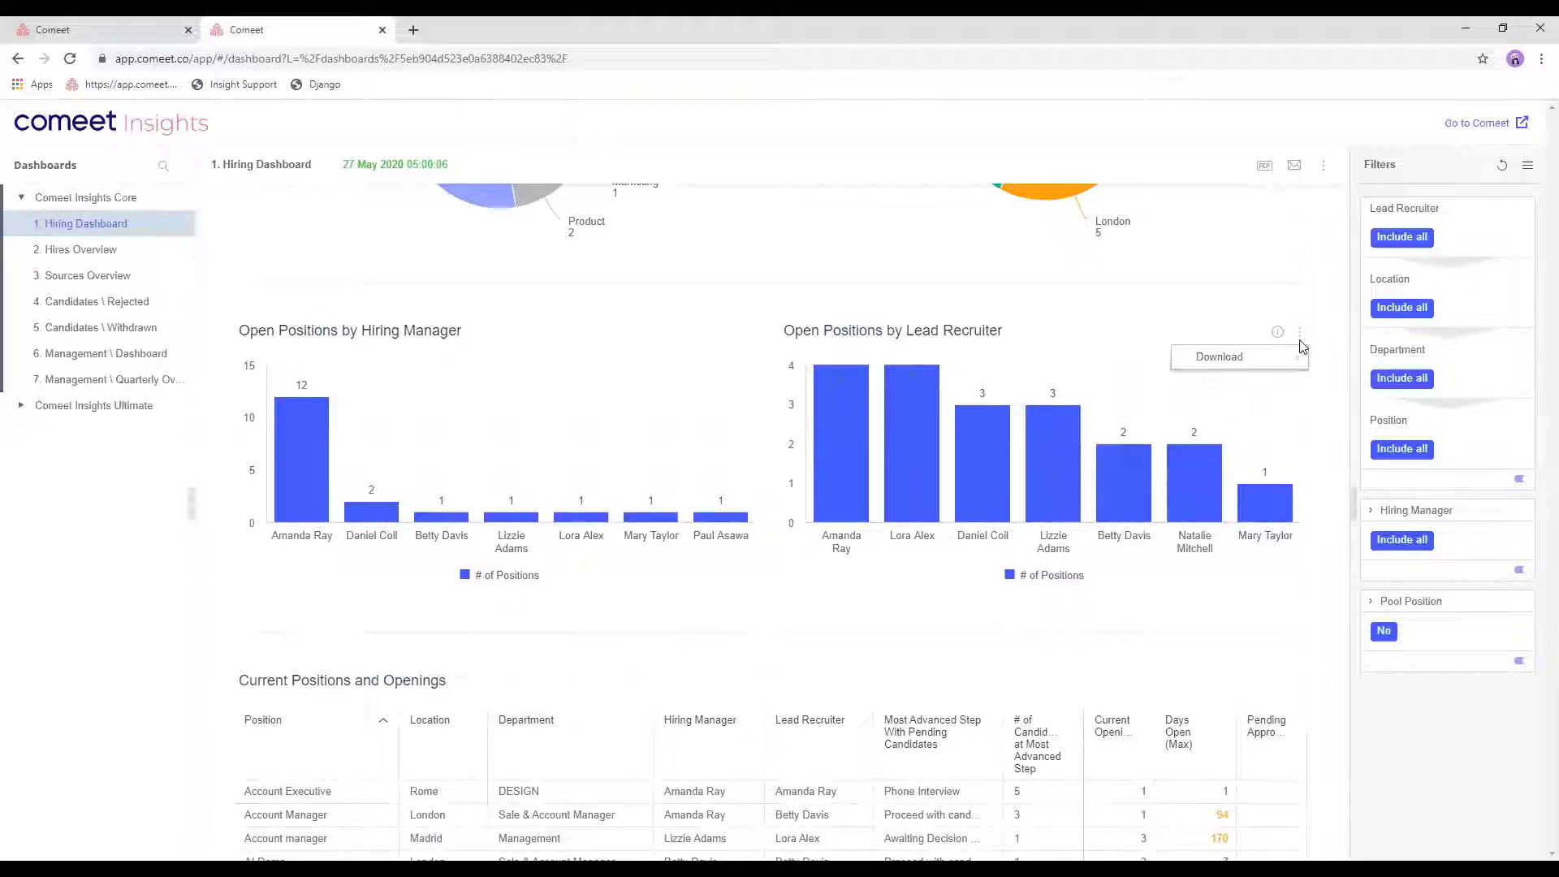
{"action": "mouse_move", "coordinate": [1281, 362]}
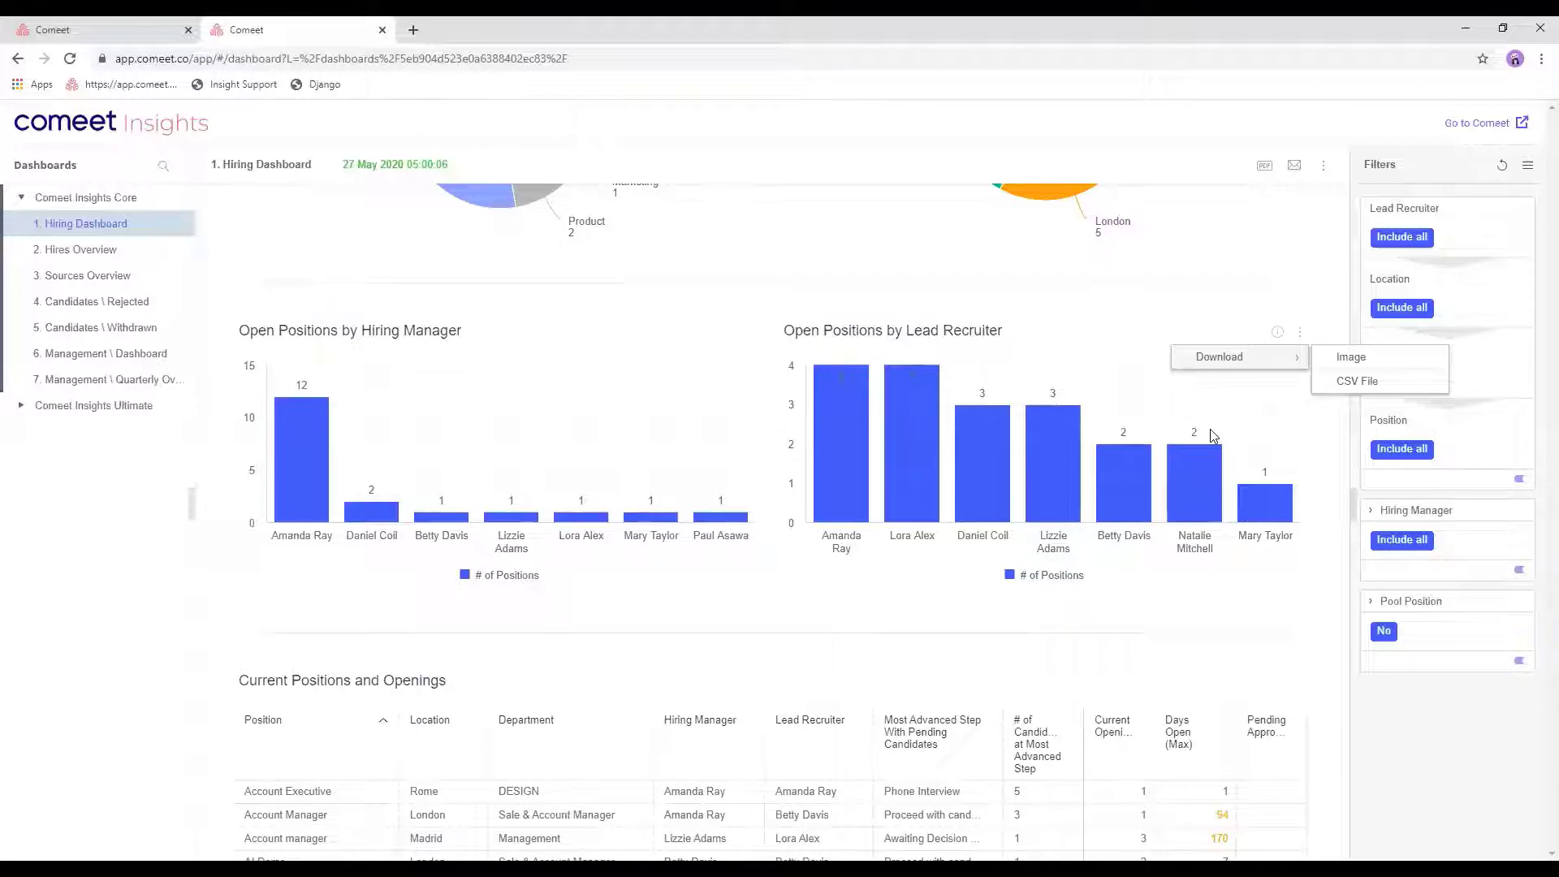
{"action": "left_click", "coordinate": [1241, 700]}
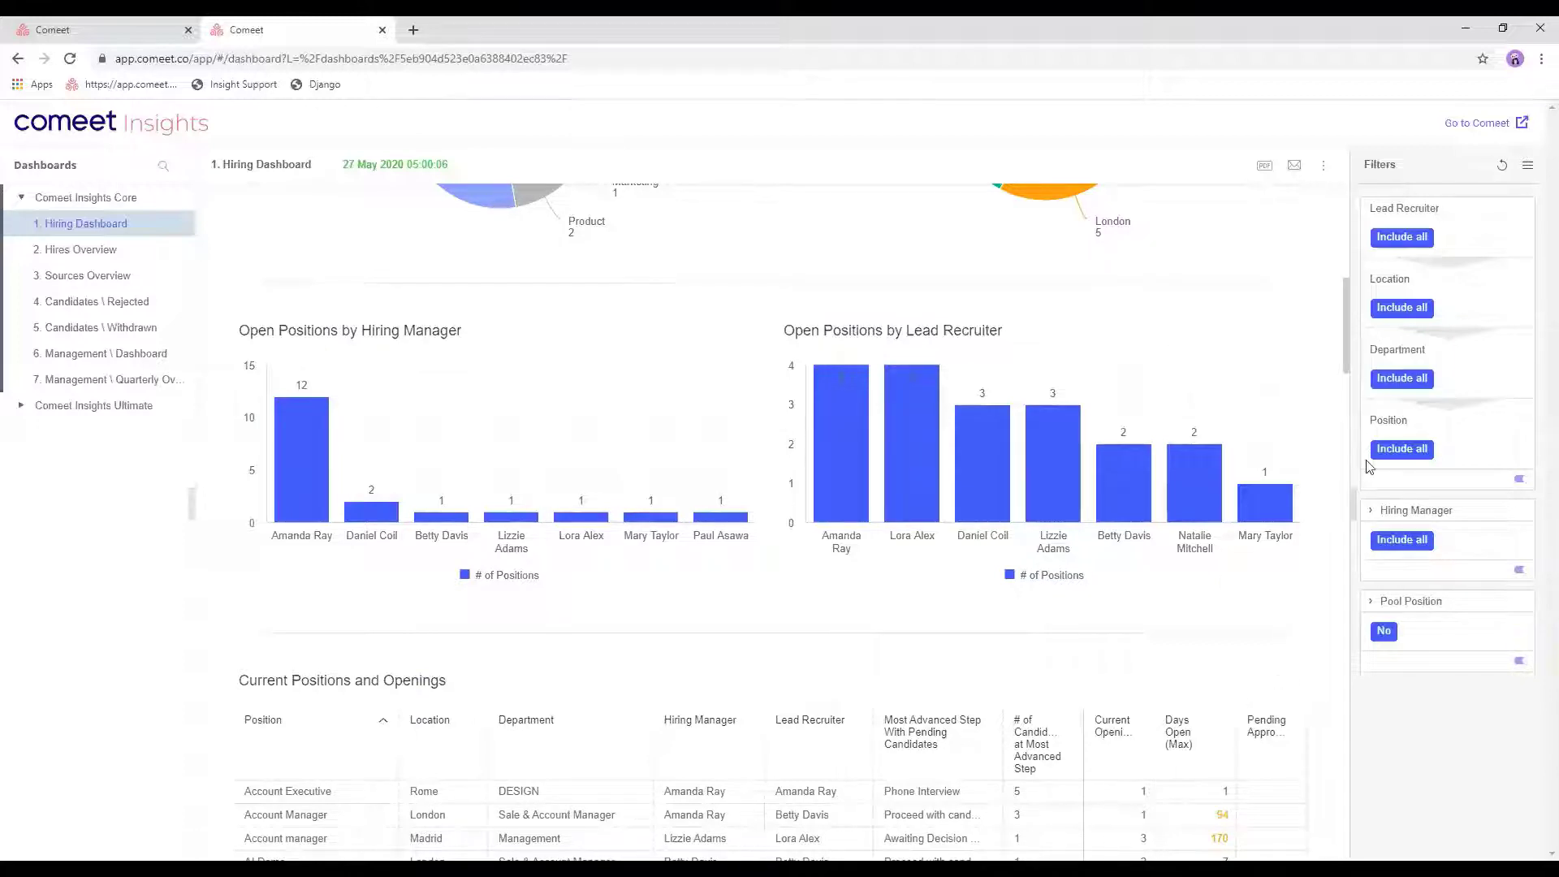
Check the download formats for the Current Positions and Openings table without downloading anything
{"action": "left_click_drag", "start_coordinate": [1345, 365], "coordinate": [1348, 412]}
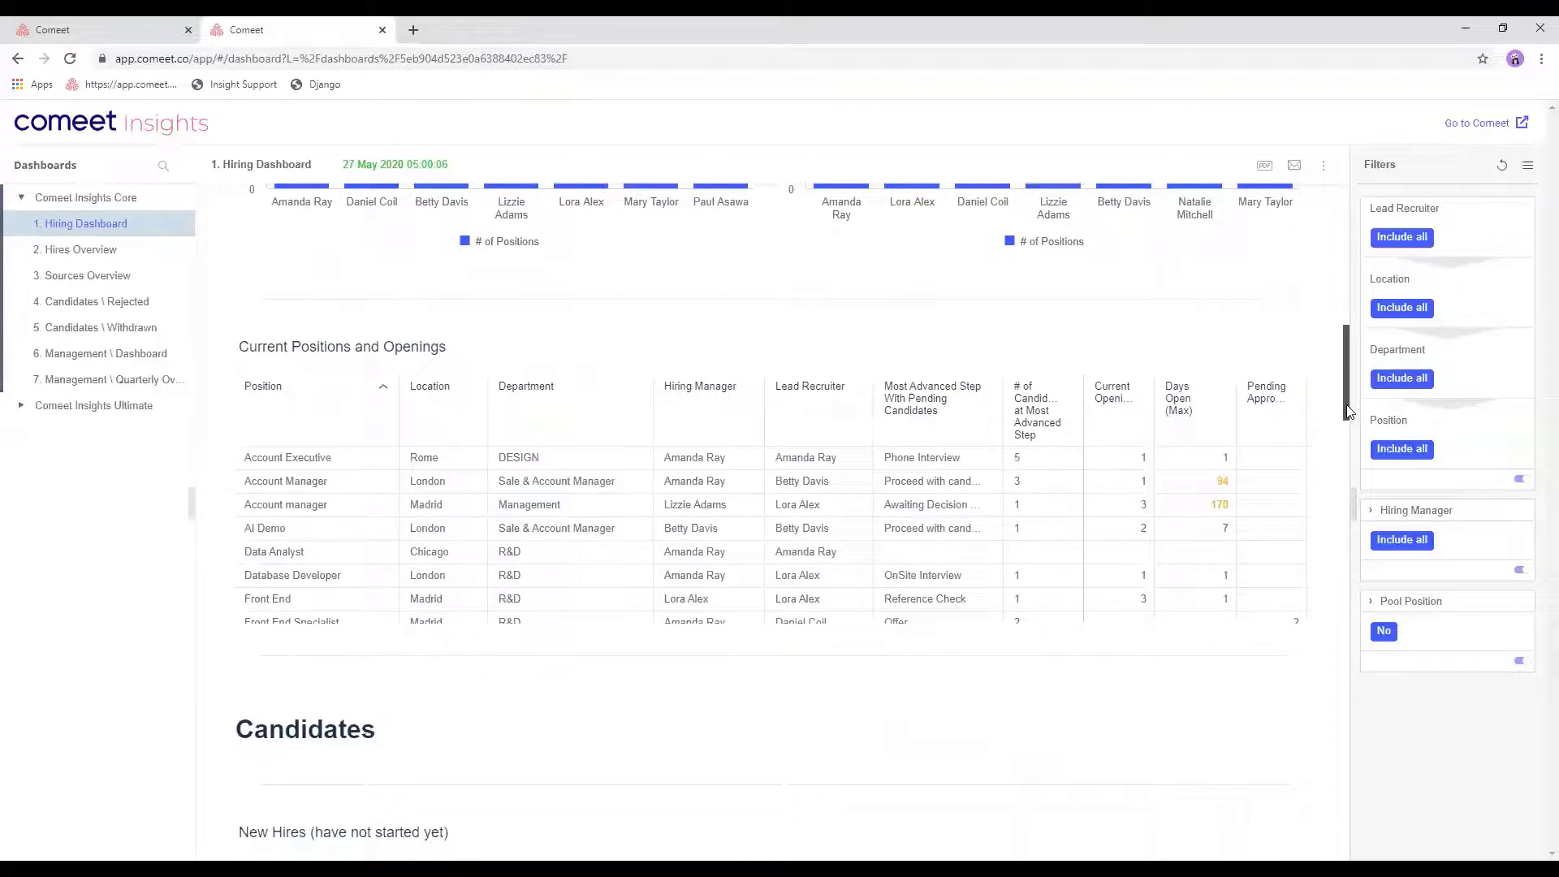
{"action": "left_click", "coordinate": [1300, 351]}
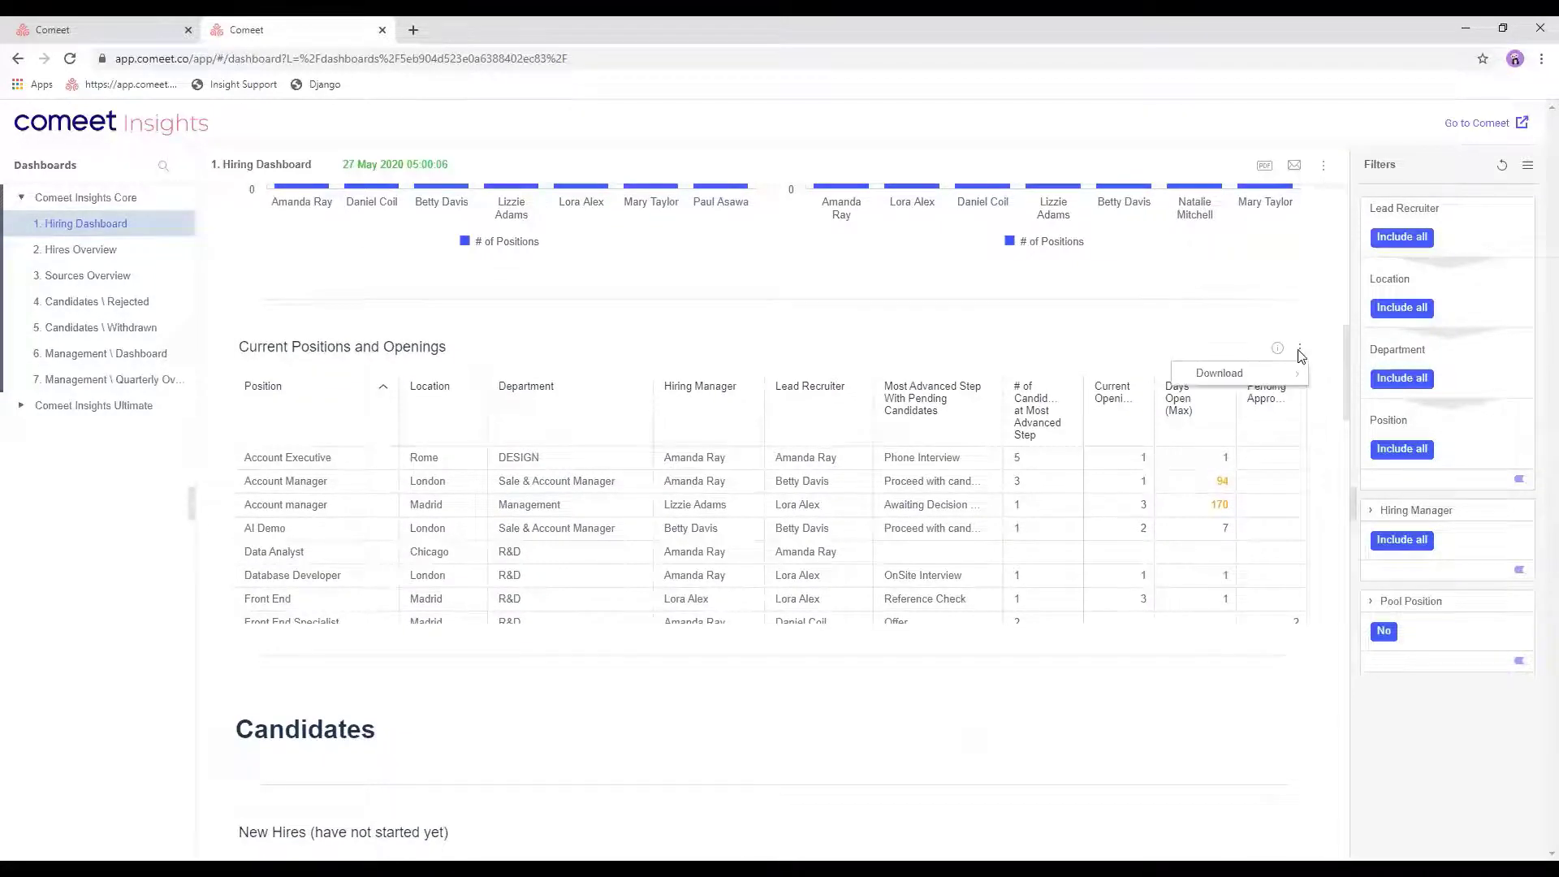
{"action": "mouse_move", "coordinate": [1286, 384]}
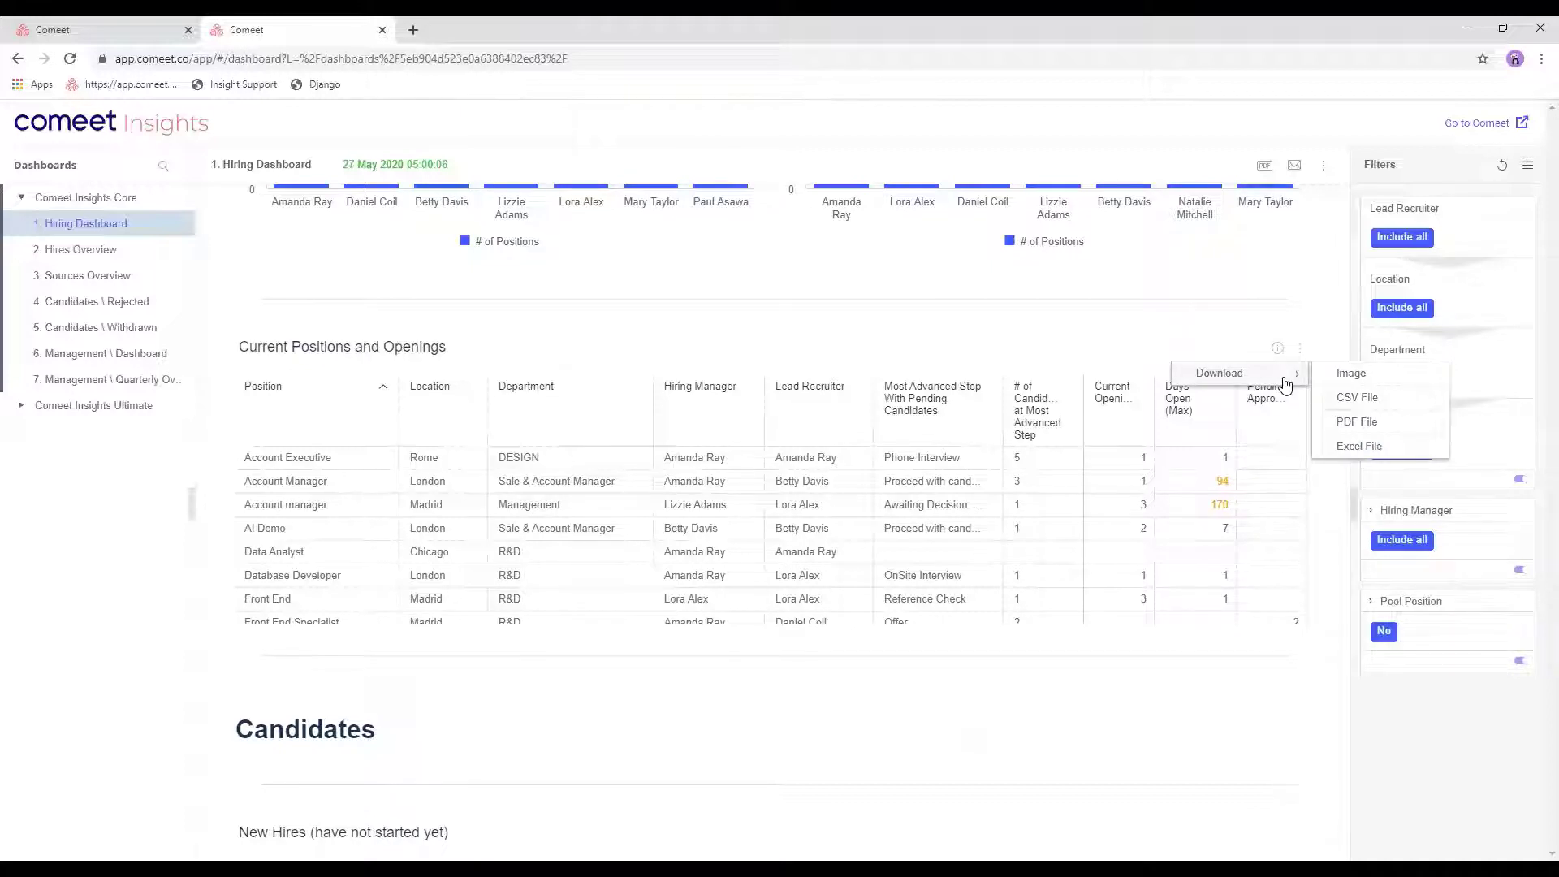
{"action": "left_click", "coordinate": [1140, 617]}
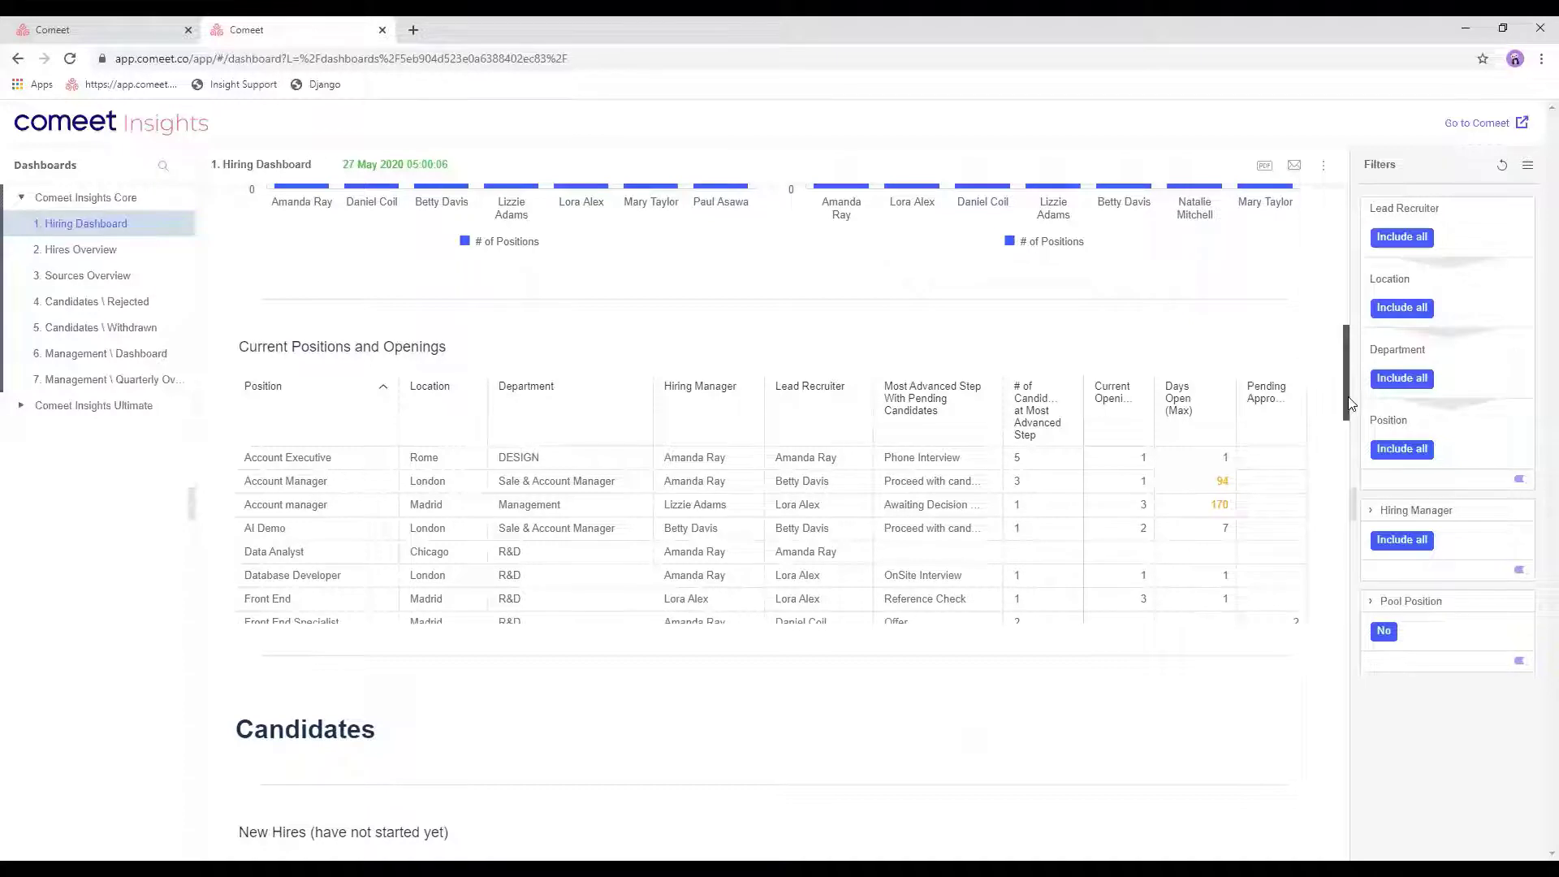
Review the Hiring Dashboard's candidate tables, from New Hires to Qualified Candidates Require Attention
{"action": "left_click_drag", "start_coordinate": [1350, 404], "coordinate": [1341, 464]}
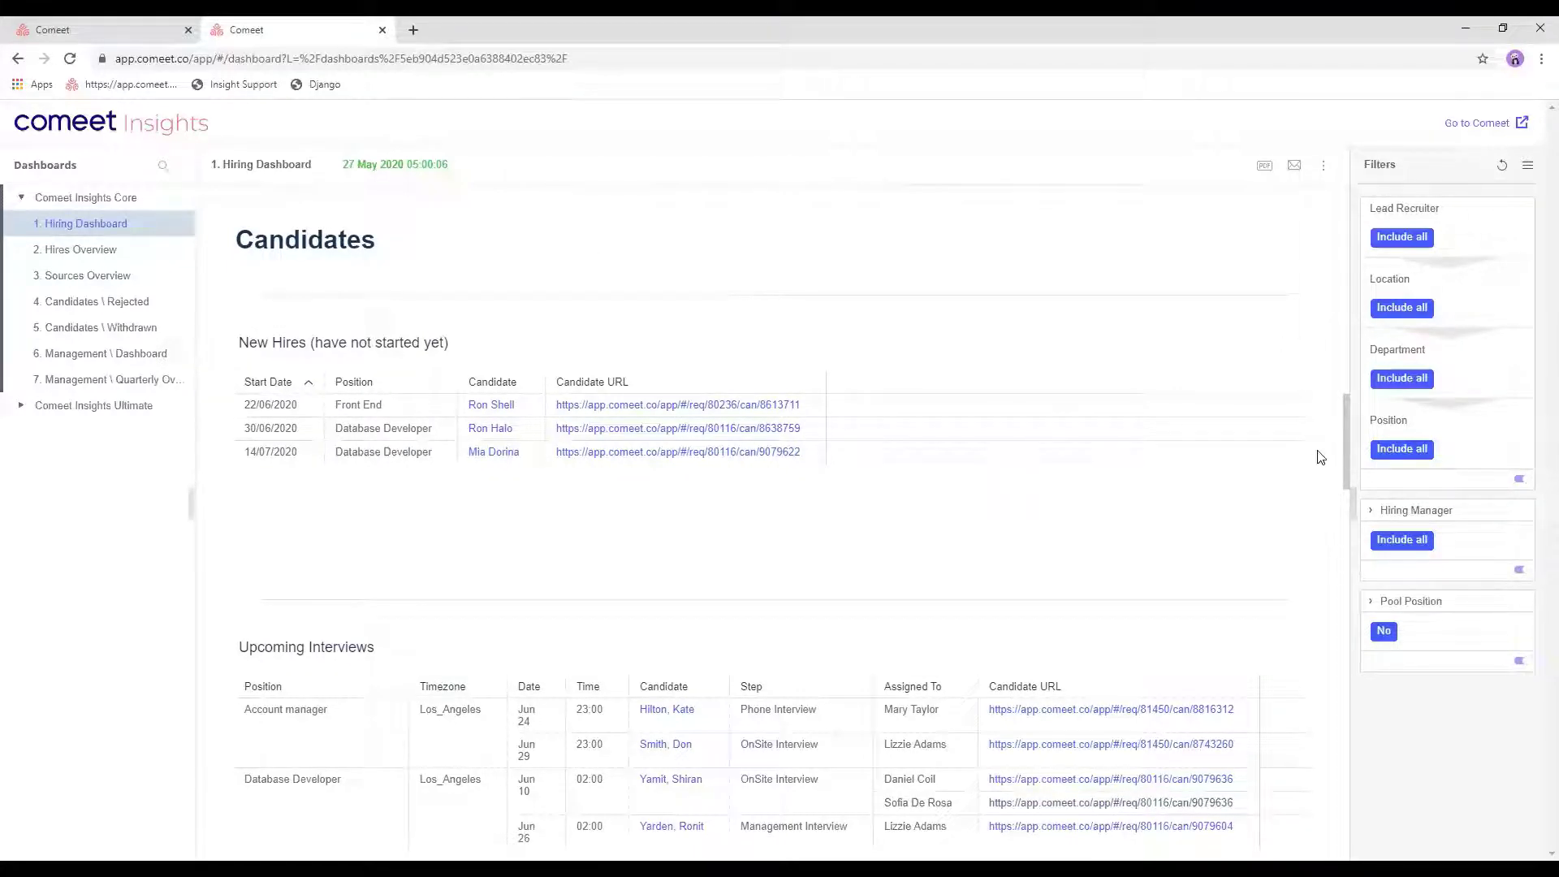
{"action": "left_click_drag", "start_coordinate": [1349, 454], "coordinate": [1342, 542]}
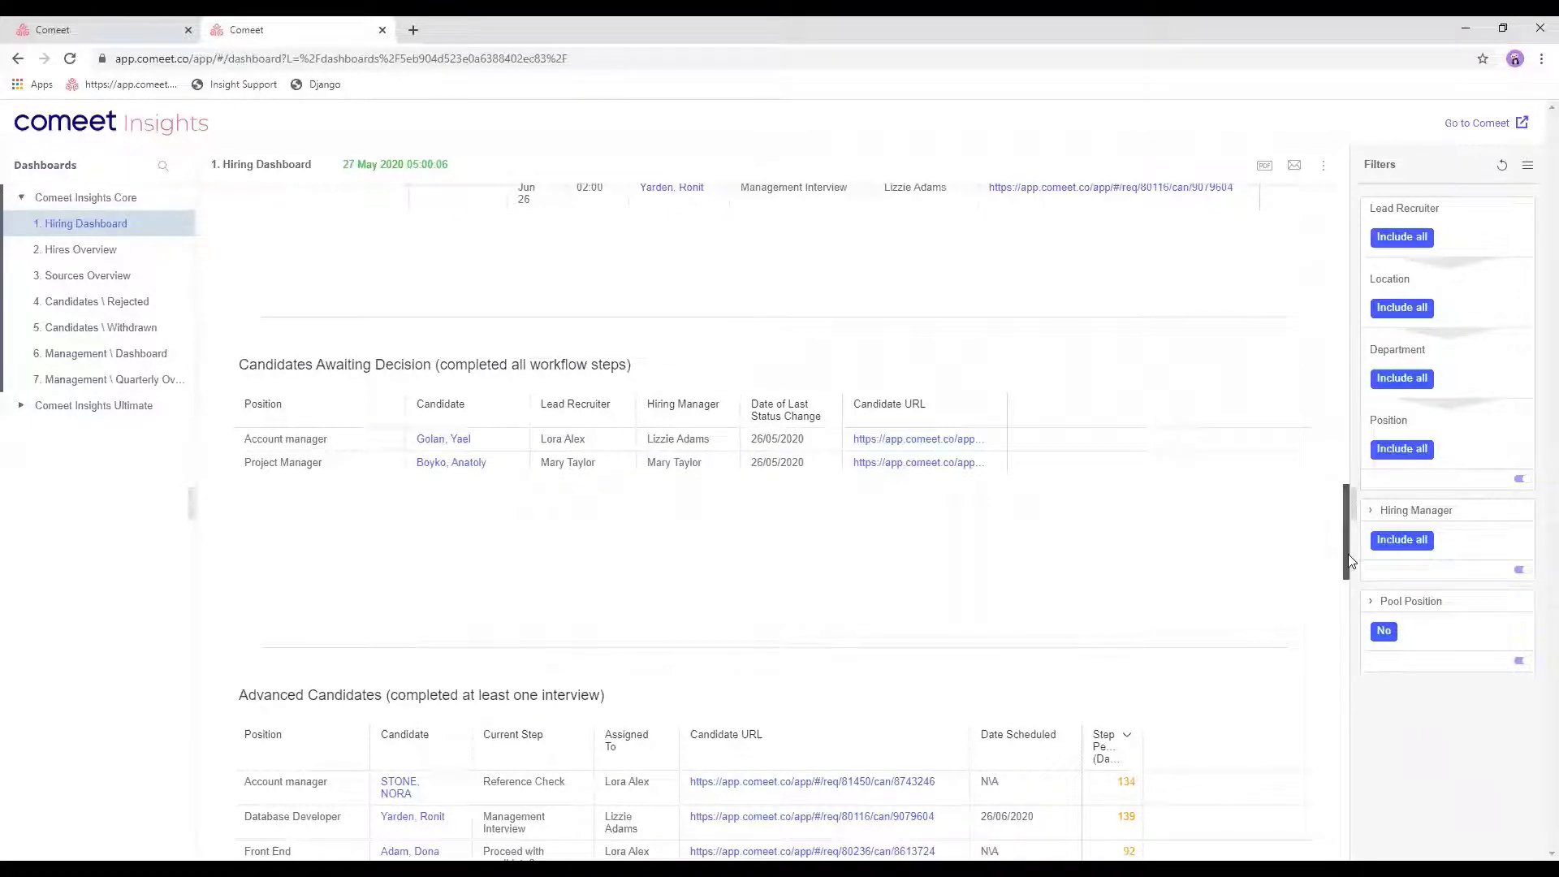
{"action": "left_click_drag", "start_coordinate": [1347, 557], "coordinate": [1358, 617]}
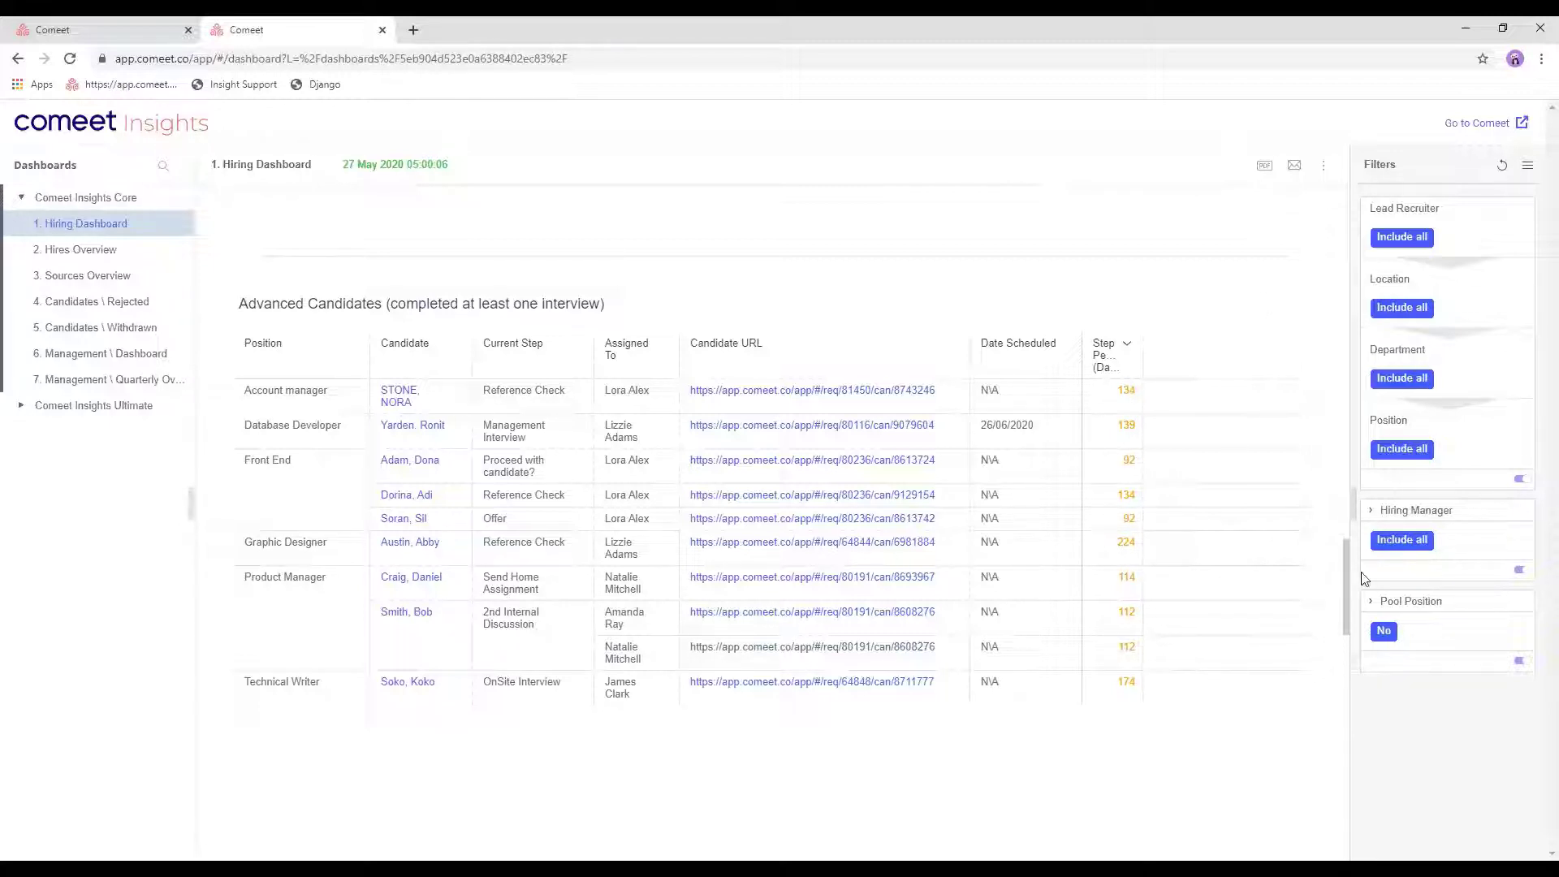
{"action": "left_click_drag", "start_coordinate": [1351, 578], "coordinate": [1345, 645]}
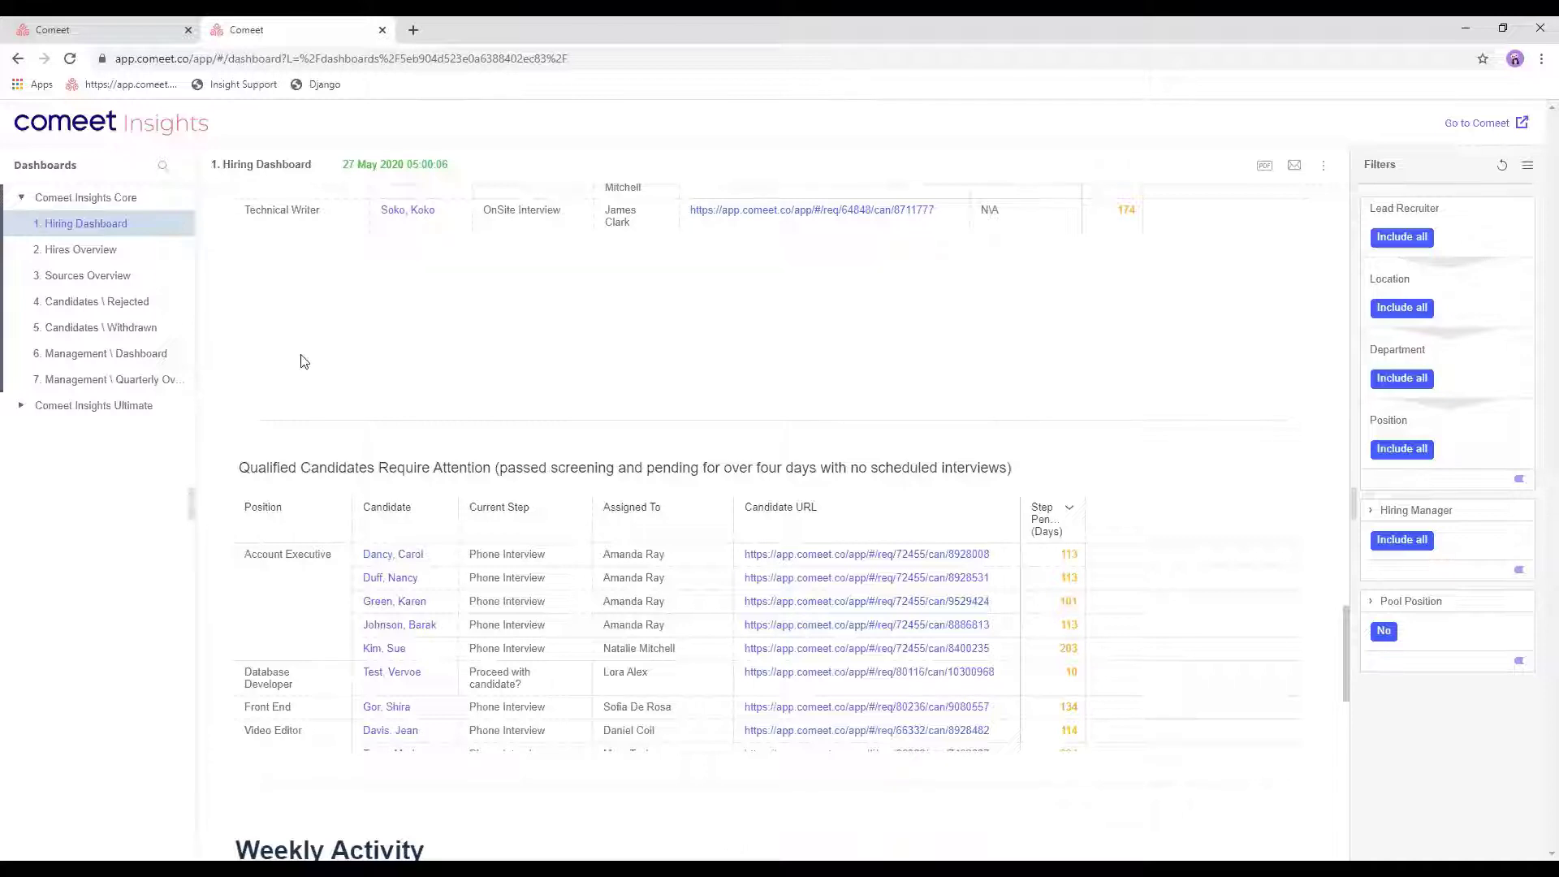
Open the Hires Overview dashboard and show the time frame units available for its Time Period filter
{"action": "mouse_move", "coordinate": [112, 253]}
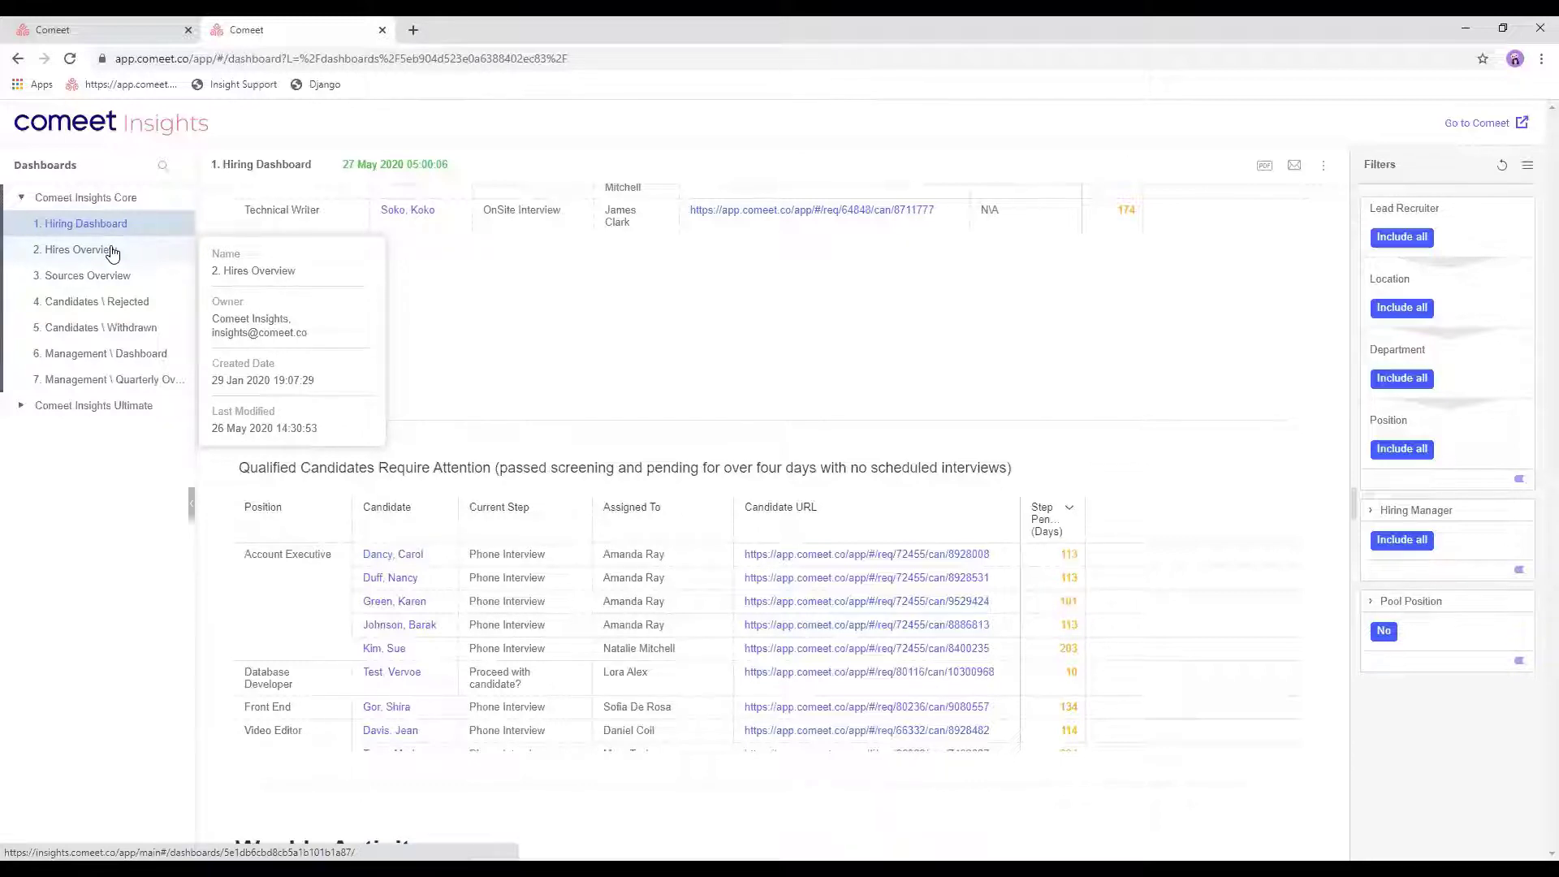
{"action": "left_click", "coordinate": [112, 252]}
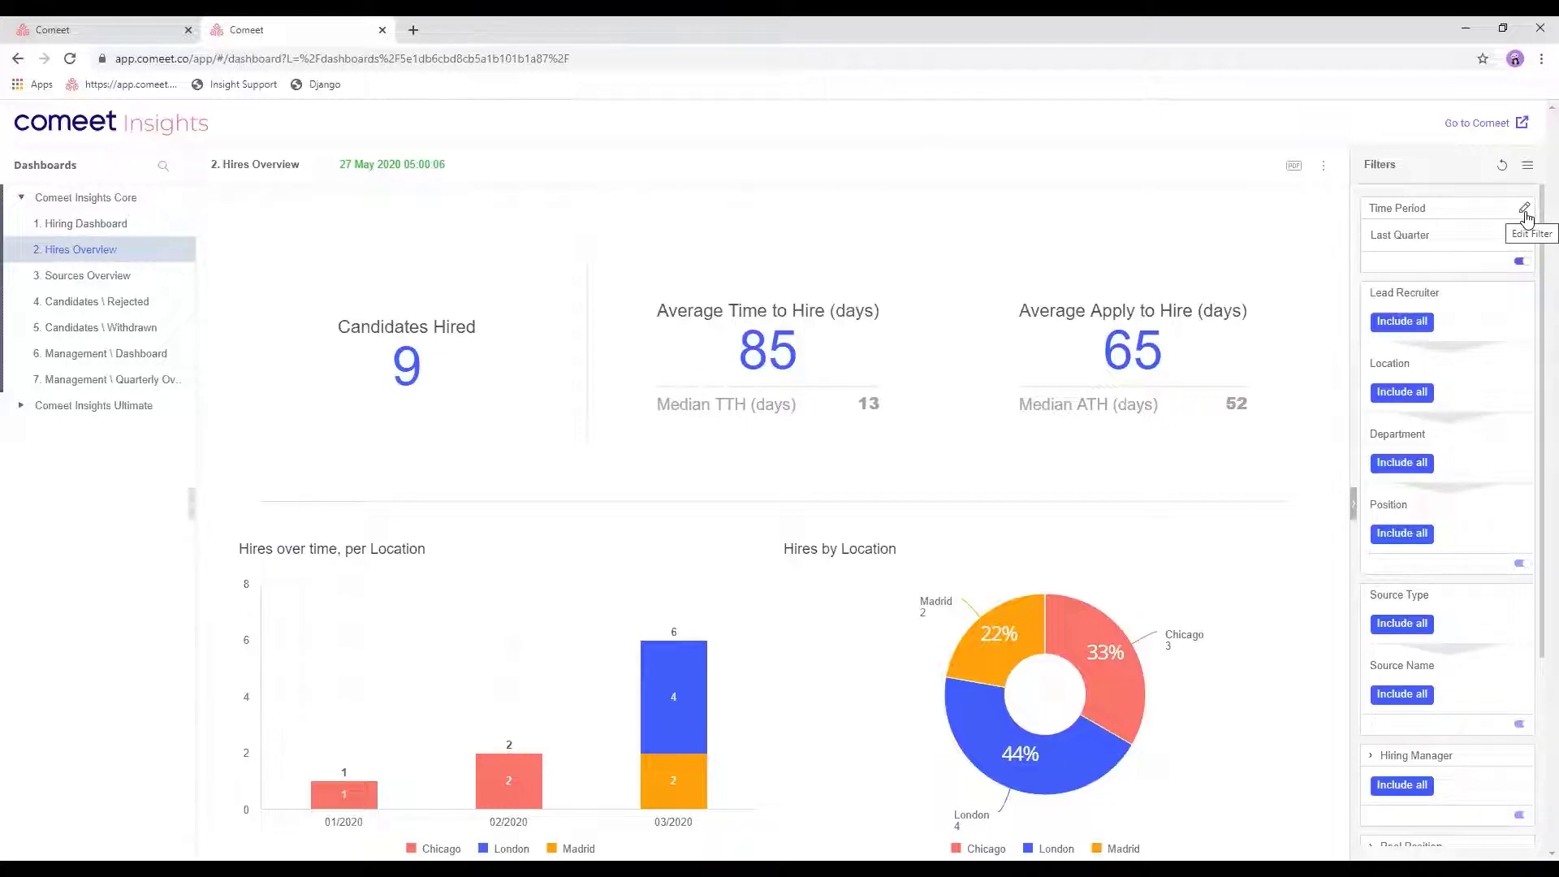
{"action": "left_click", "coordinate": [1525, 213]}
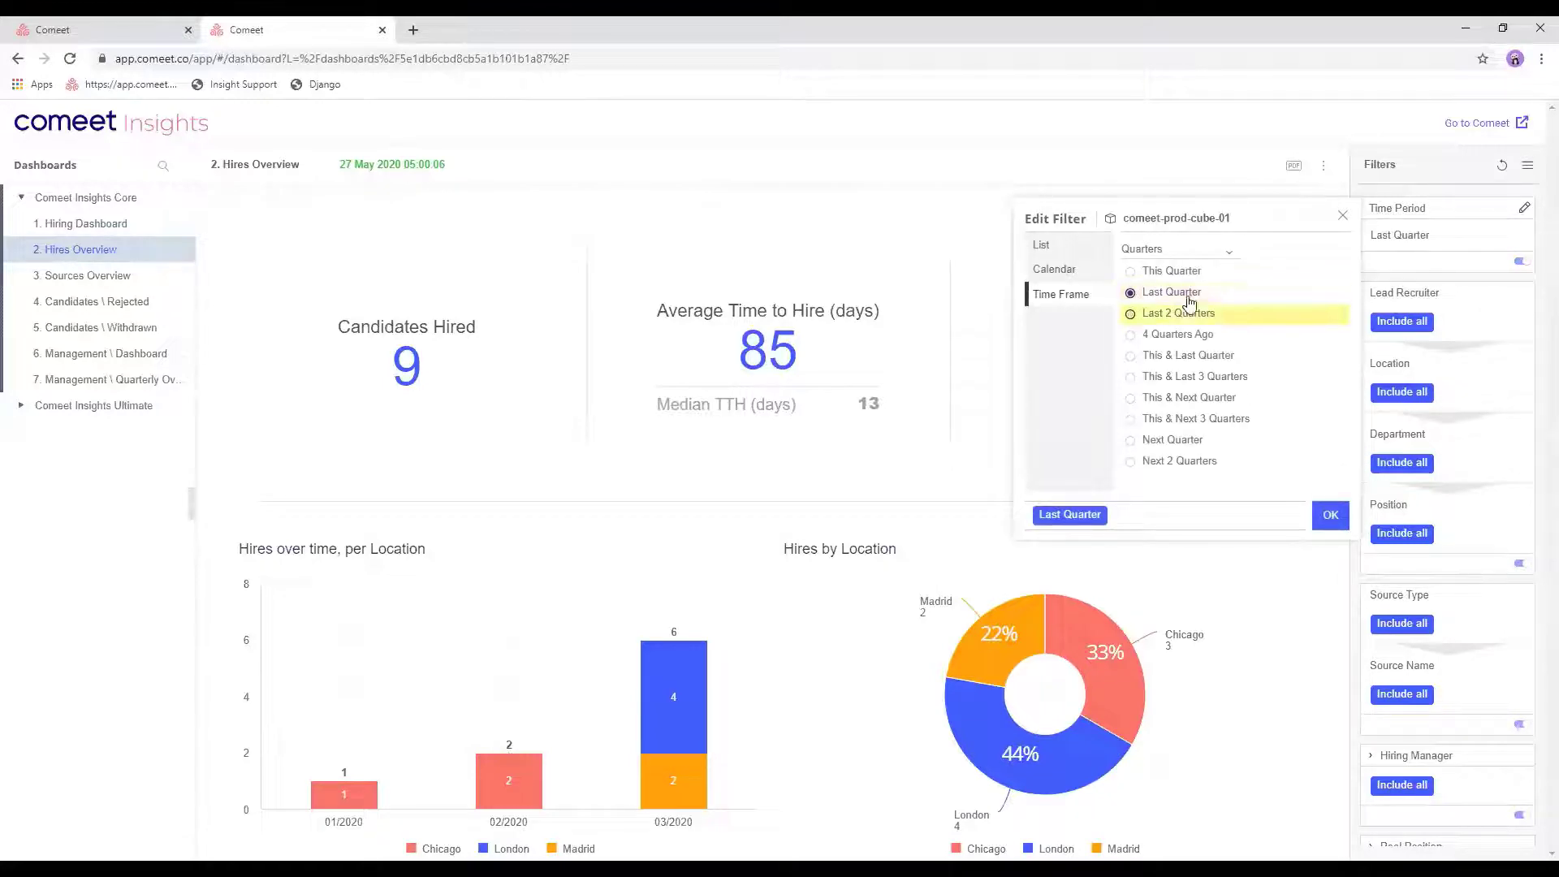
{"action": "left_click", "coordinate": [1212, 255]}
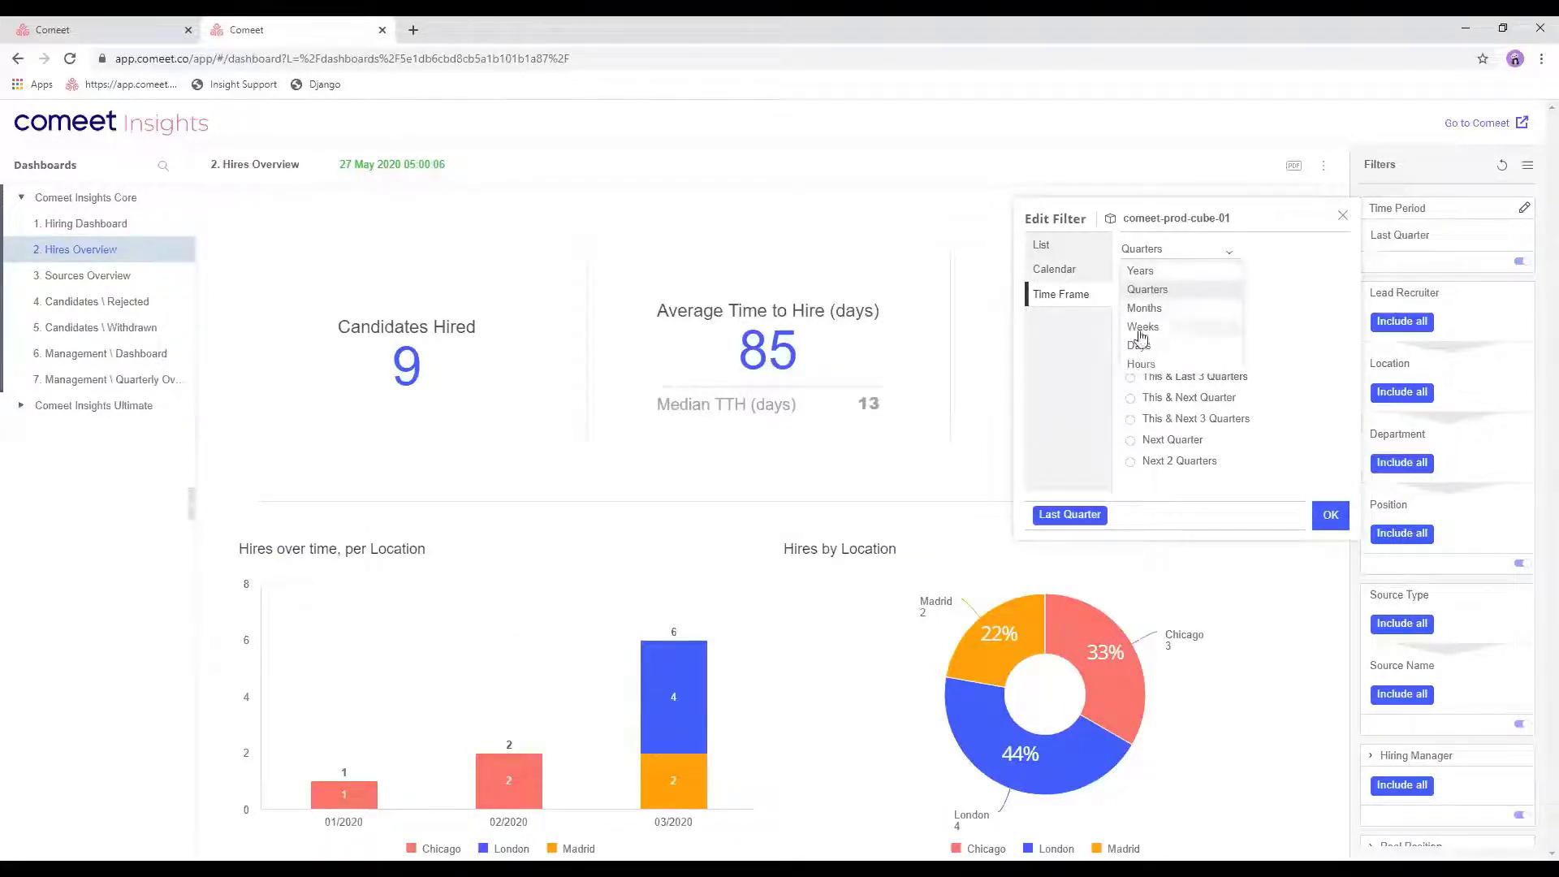
Inspect the Time Period filter's calendar and list options, including the list's date units, and close the filter without applying changes
{"action": "left_click", "coordinate": [1053, 274]}
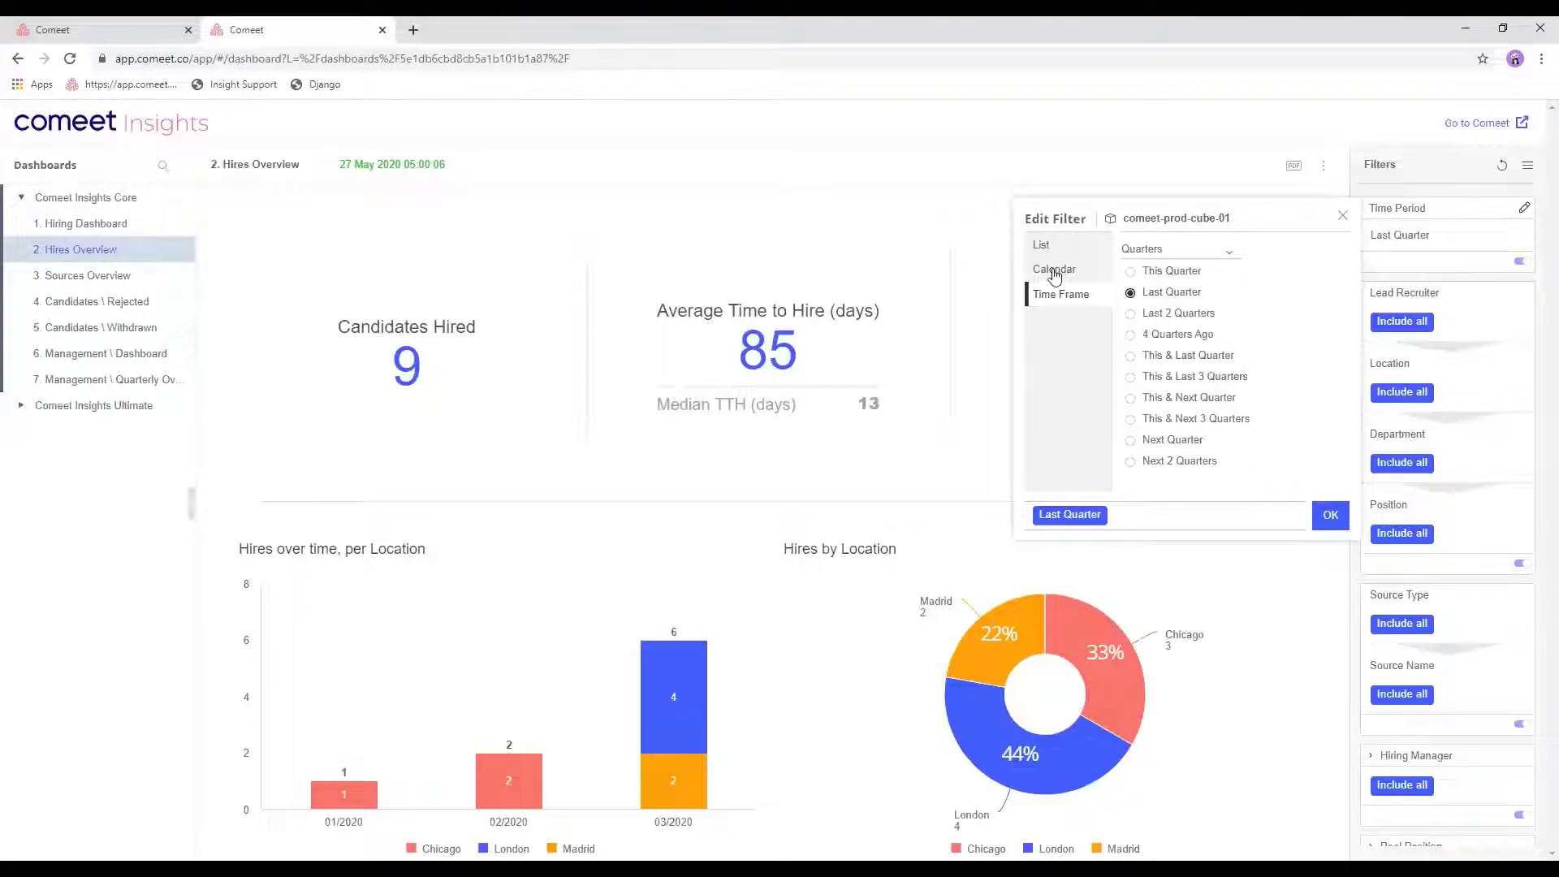
{"action": "left_click", "coordinate": [1053, 275]}
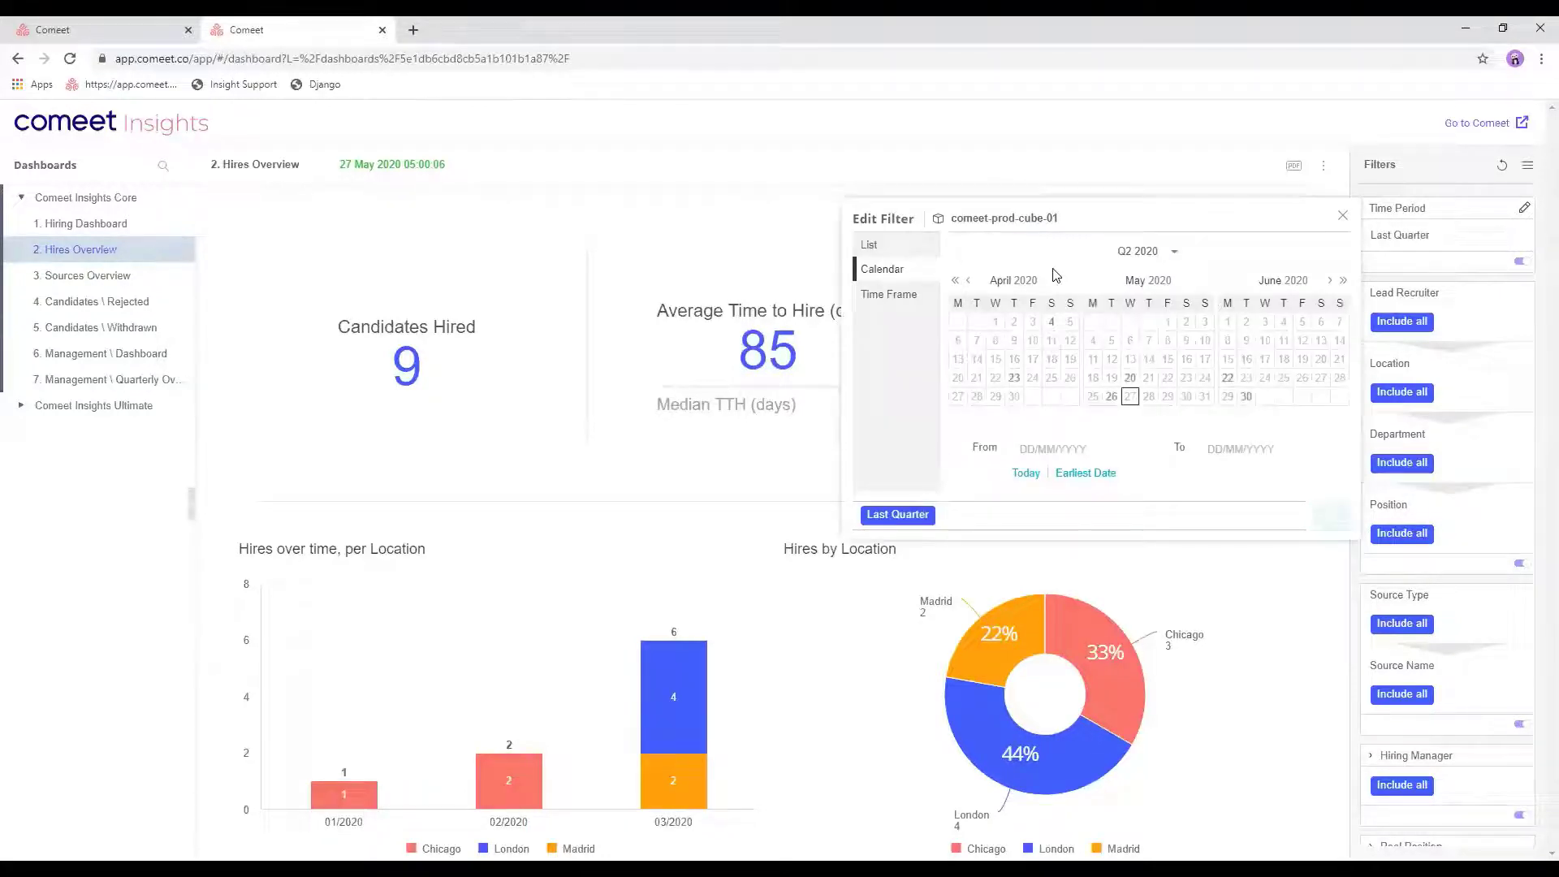
{"action": "left_click", "coordinate": [887, 249]}
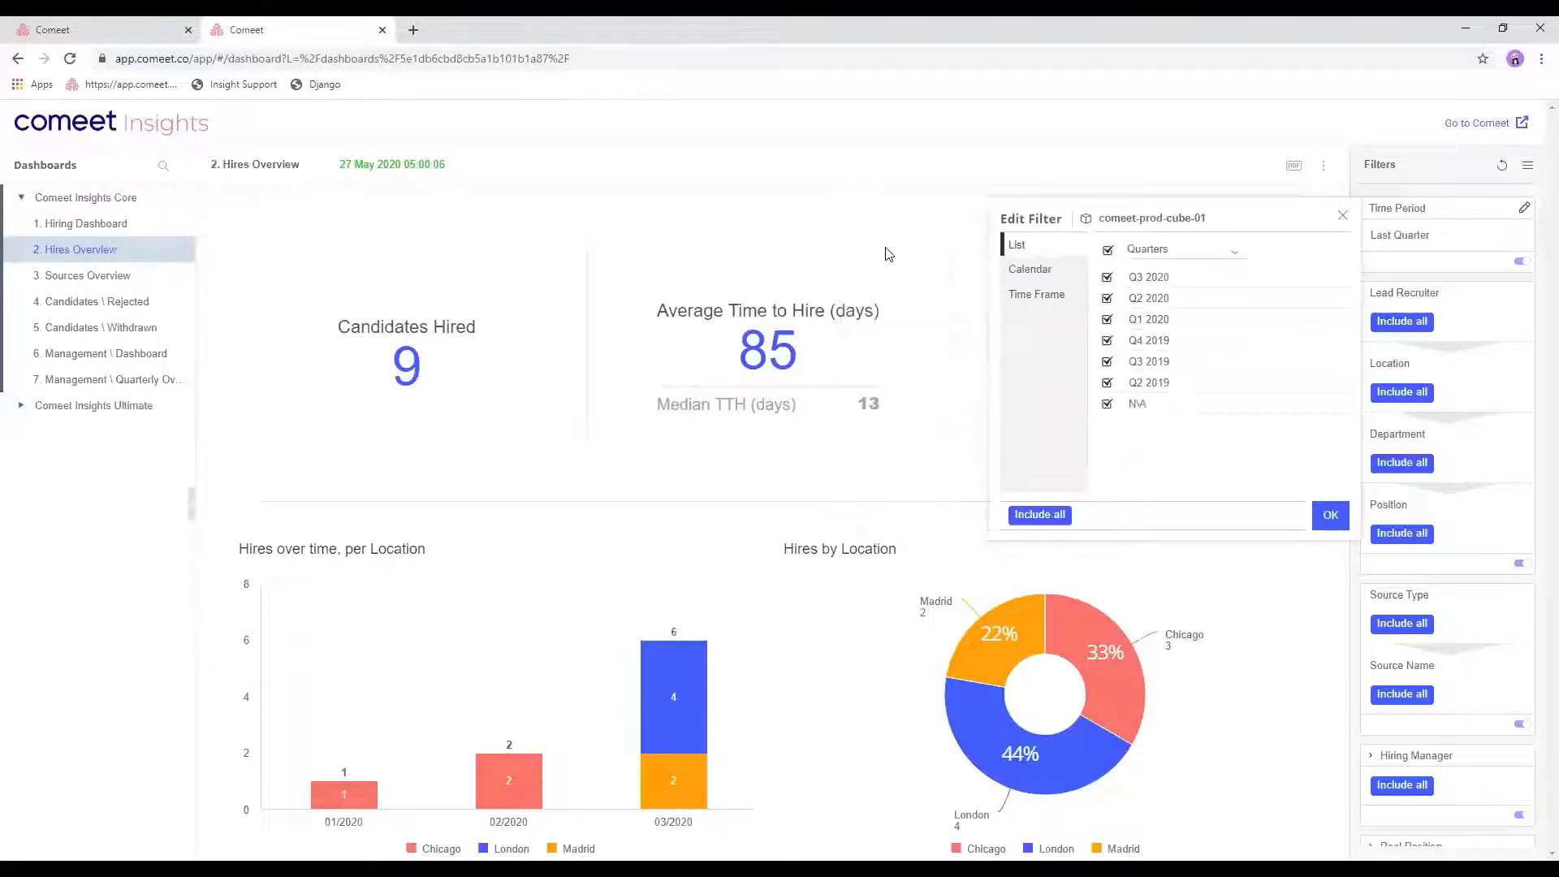
{"action": "left_click", "coordinate": [1181, 256]}
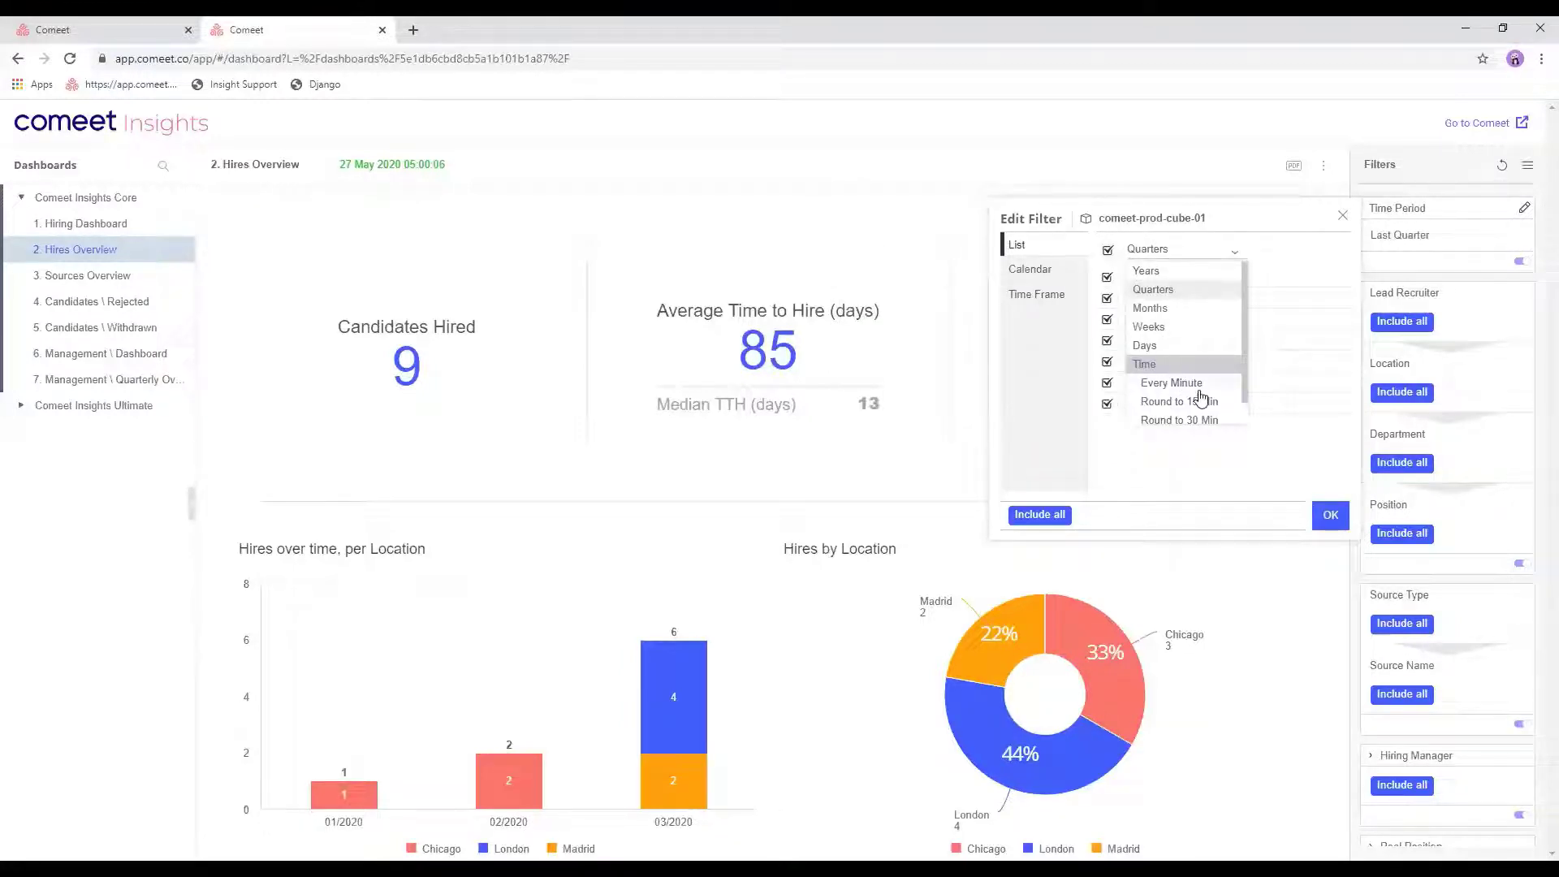
{"action": "left_click", "coordinate": [1344, 223]}
{"action": "left_click", "coordinate": [1343, 219]}
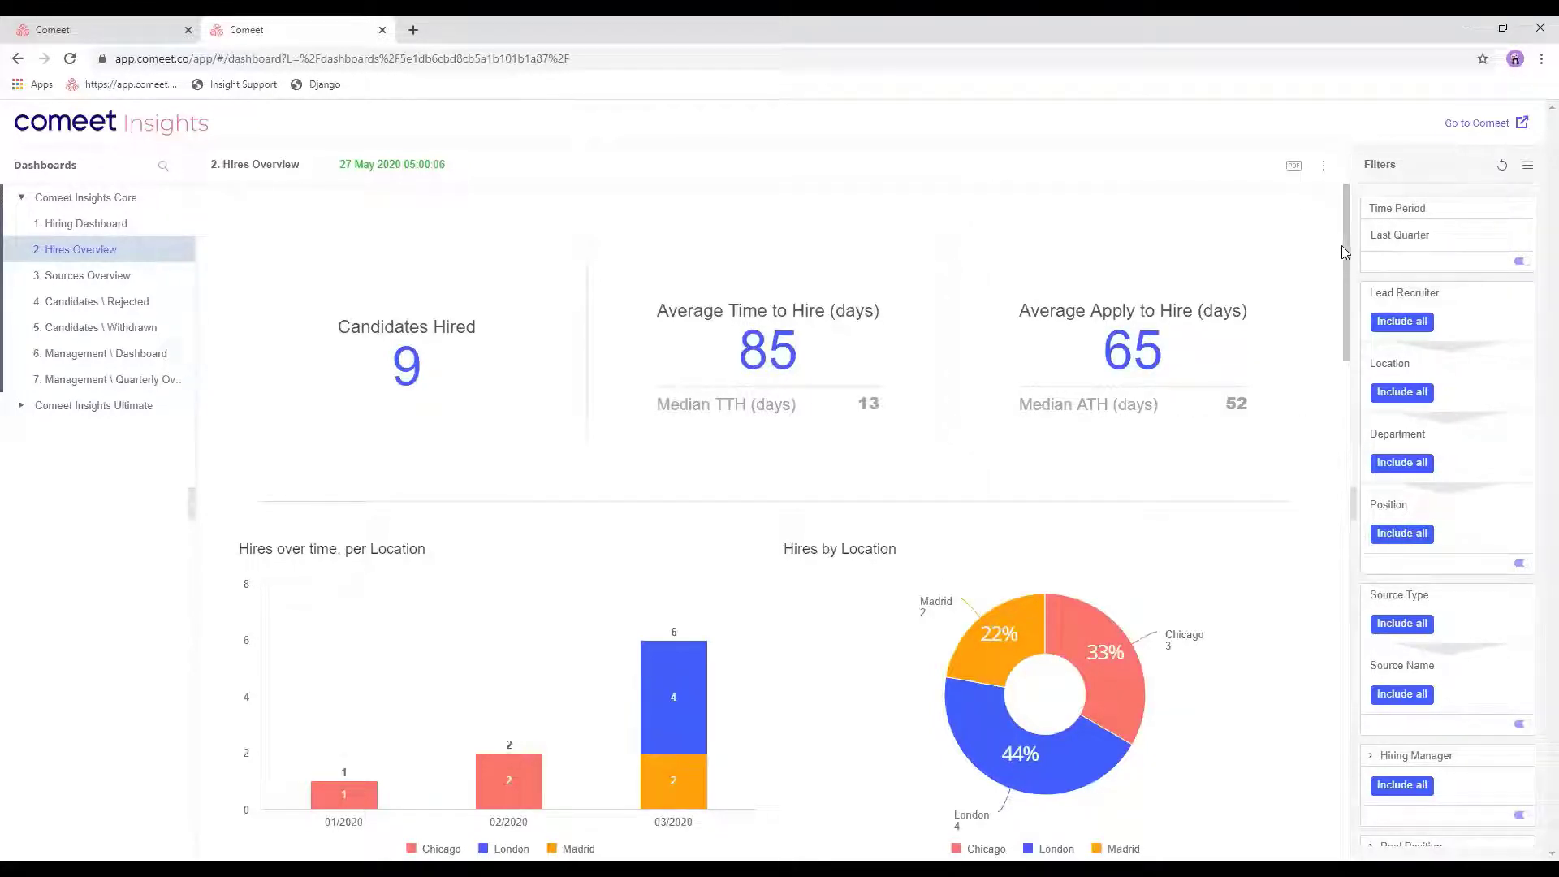
Review the Hires Overview dashboard down to the Hires Report table
{"action": "left_click_drag", "start_coordinate": [1344, 249], "coordinate": [1309, 630]}
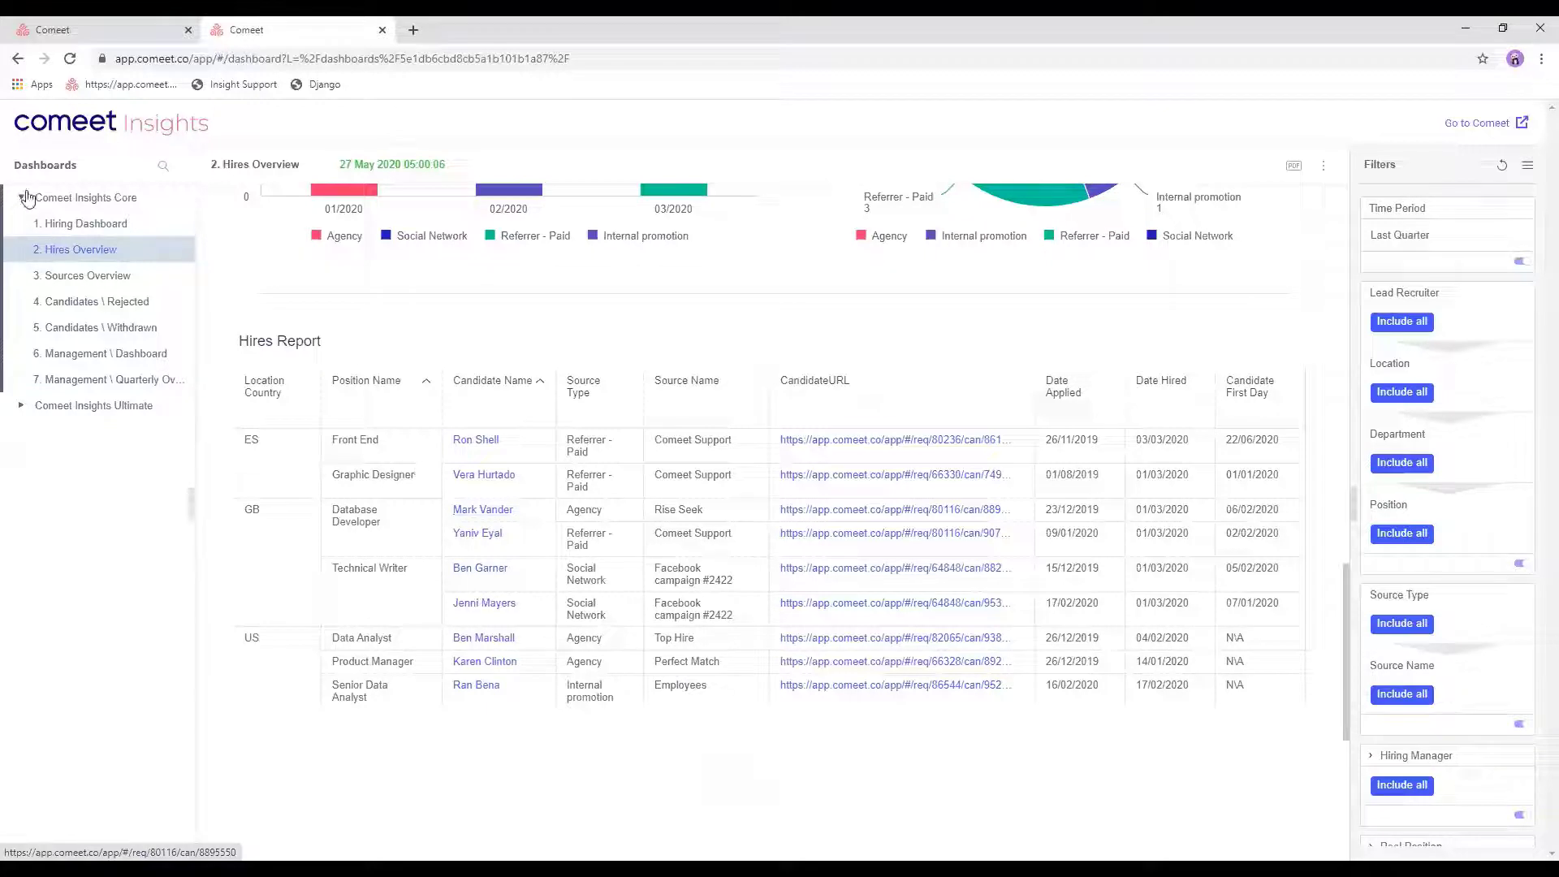
{"action": "mouse_move", "coordinate": [79, 283]}
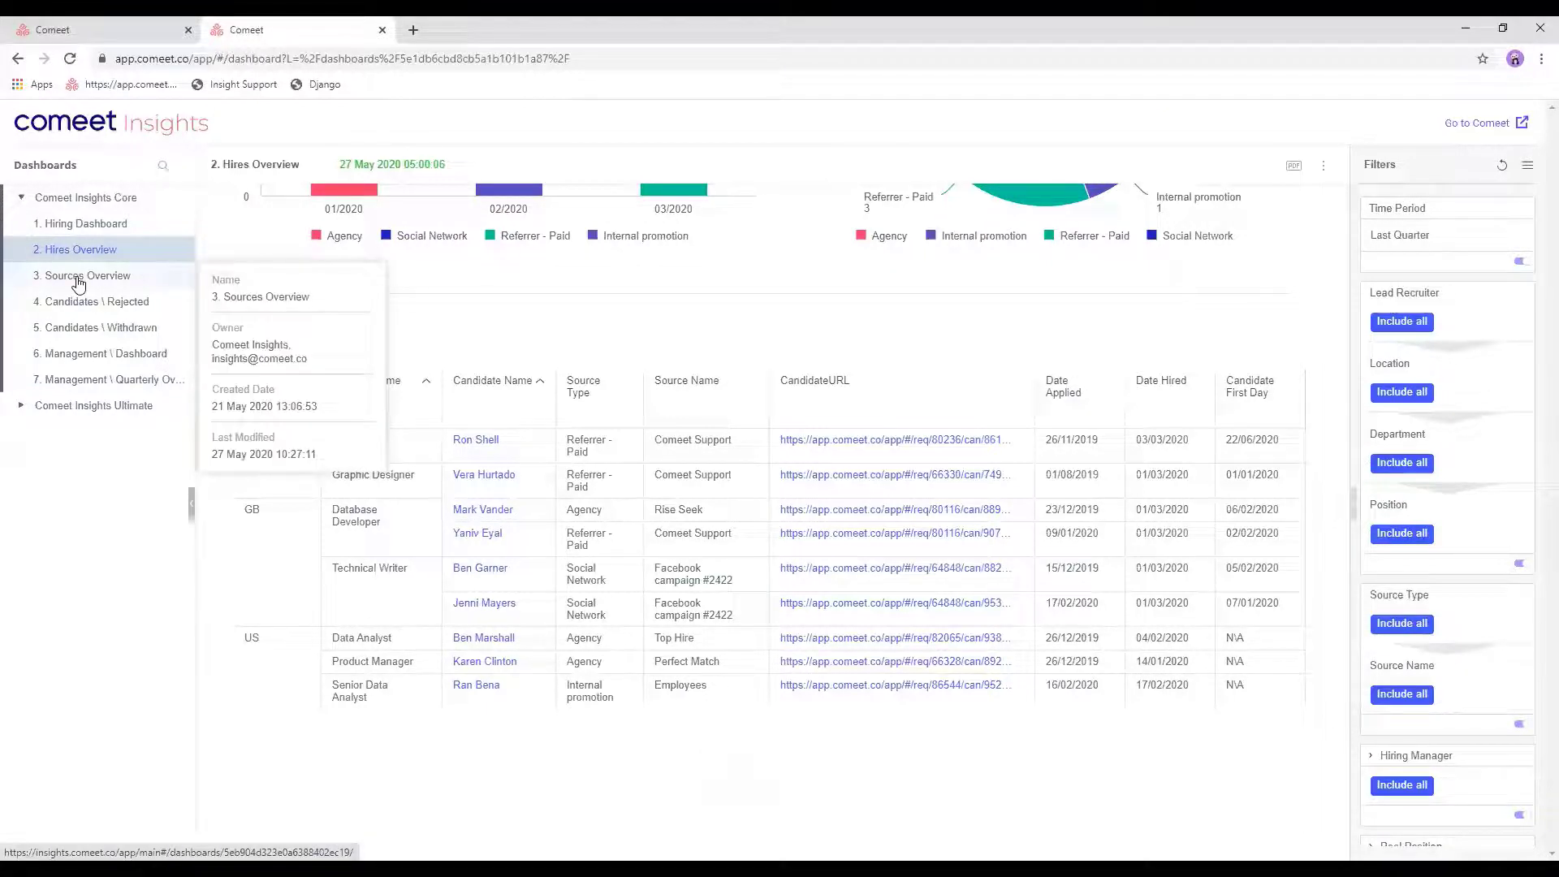
Open the Sources Overview dashboard and review its charts down to the Source Performance table
{"action": "left_click", "coordinate": [78, 283]}
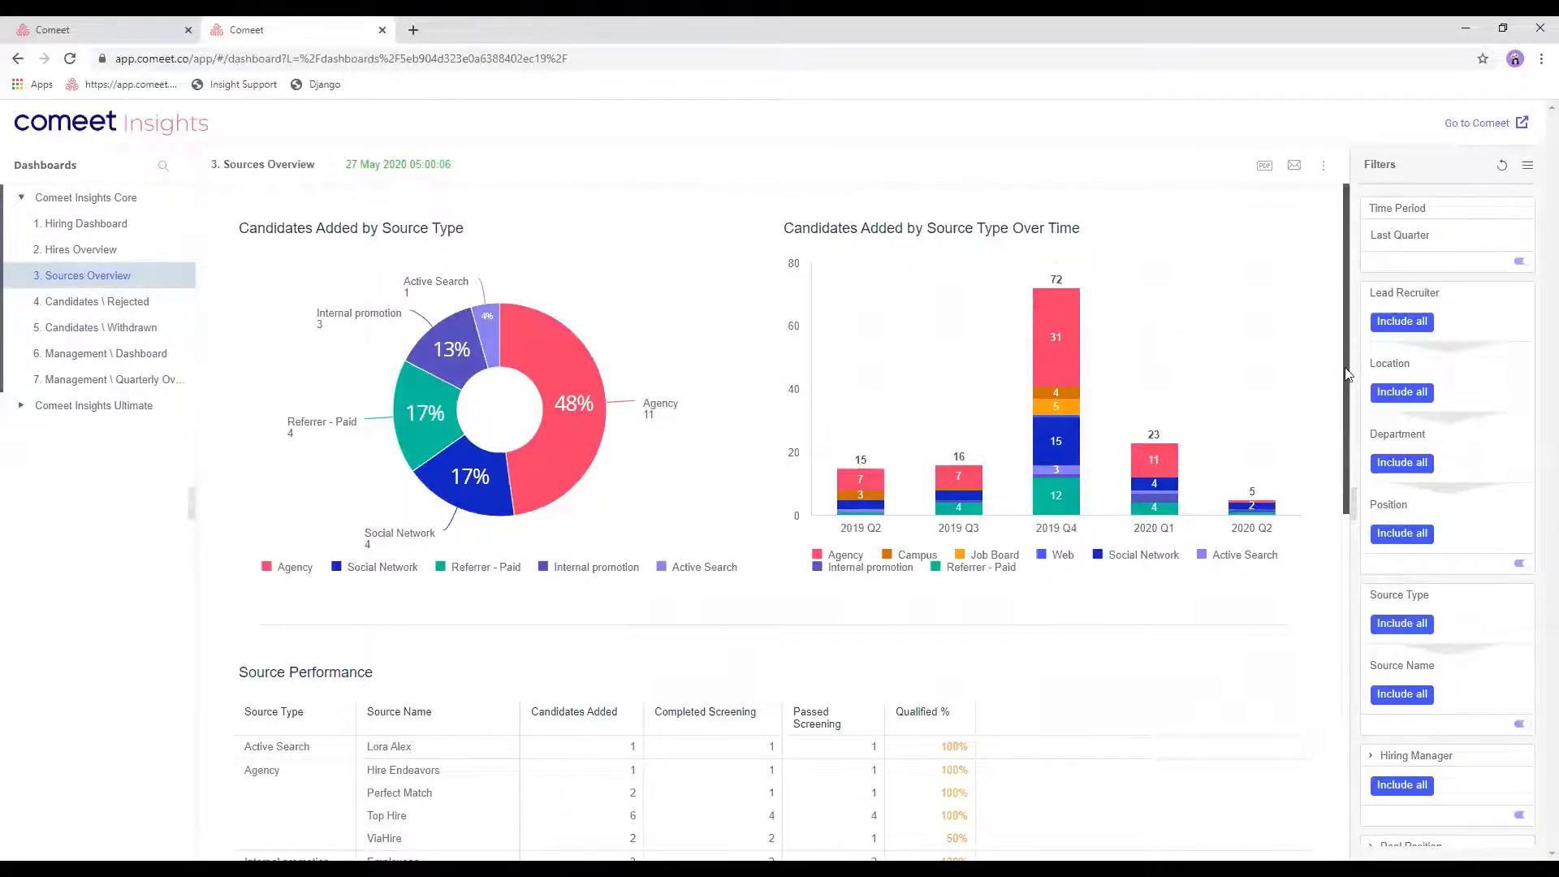
{"action": "scroll", "coordinate": [1357, 439], "scroll_direction": "down", "scroll_amount": 1}
{"action": "scroll", "coordinate": [1358, 438], "scroll_direction": "down", "scroll_amount": 3}
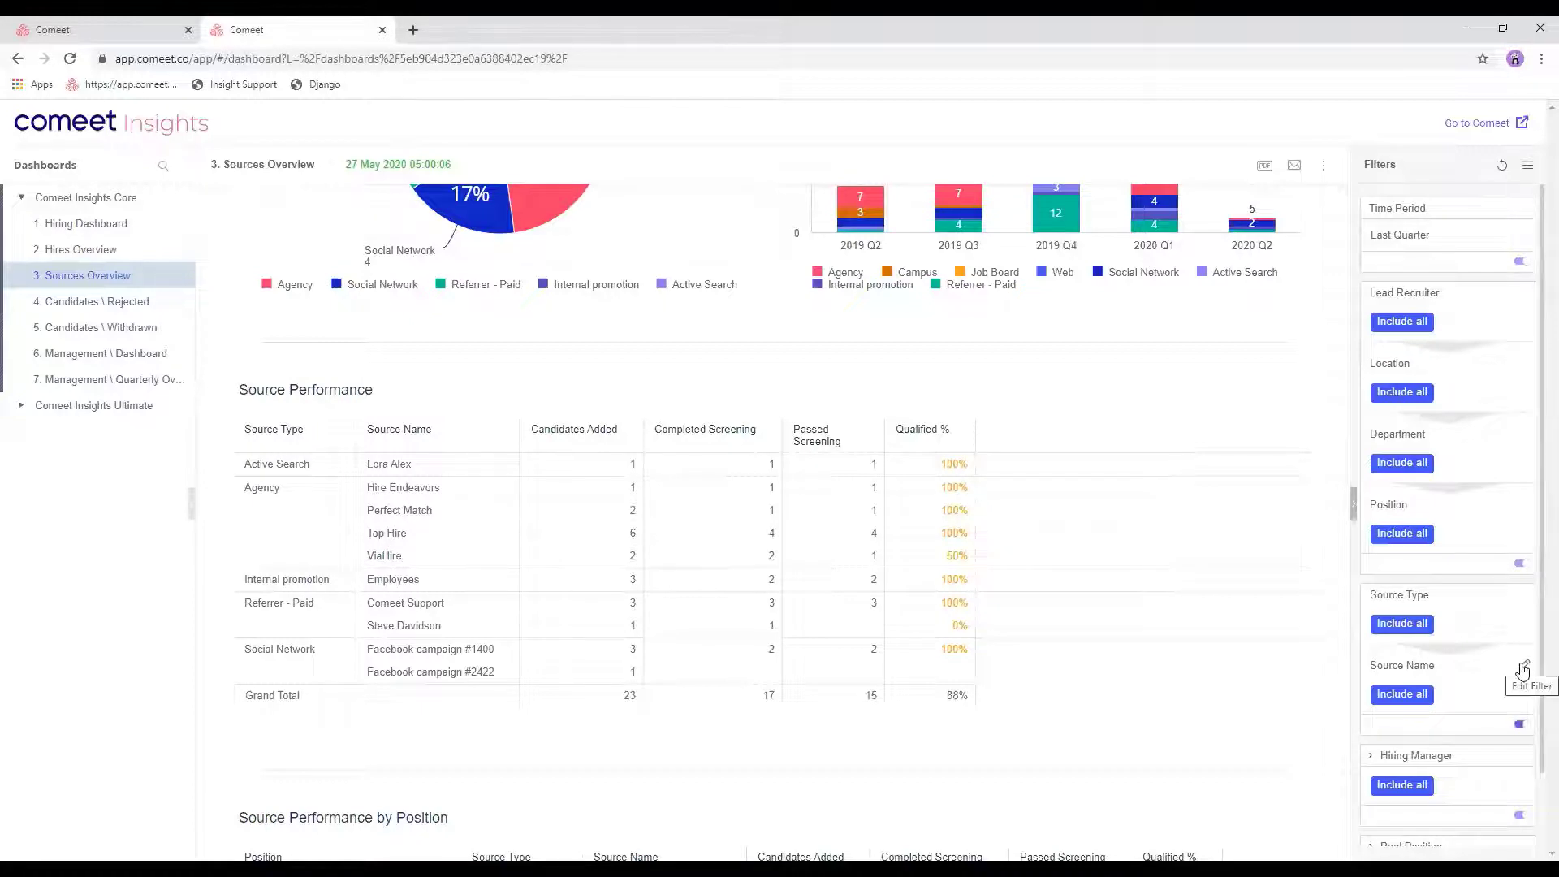
Filter the Sources Overview dashboard to the source name Top Hire and review the Source Performance by Position table
{"action": "left_click", "coordinate": [1524, 665]}
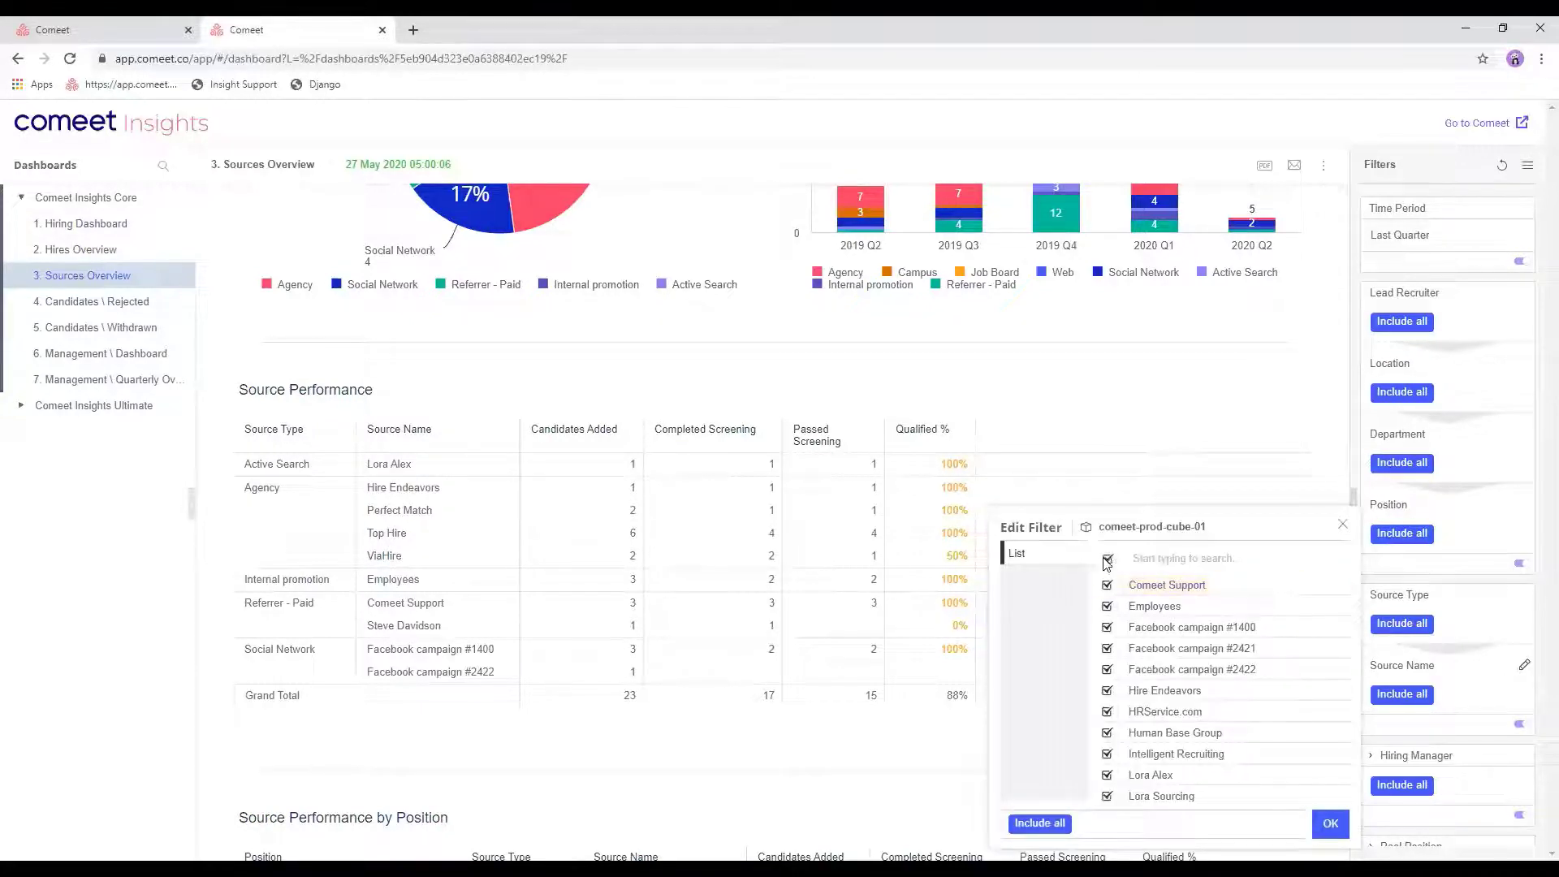
{"action": "left_click", "coordinate": [1106, 558]}
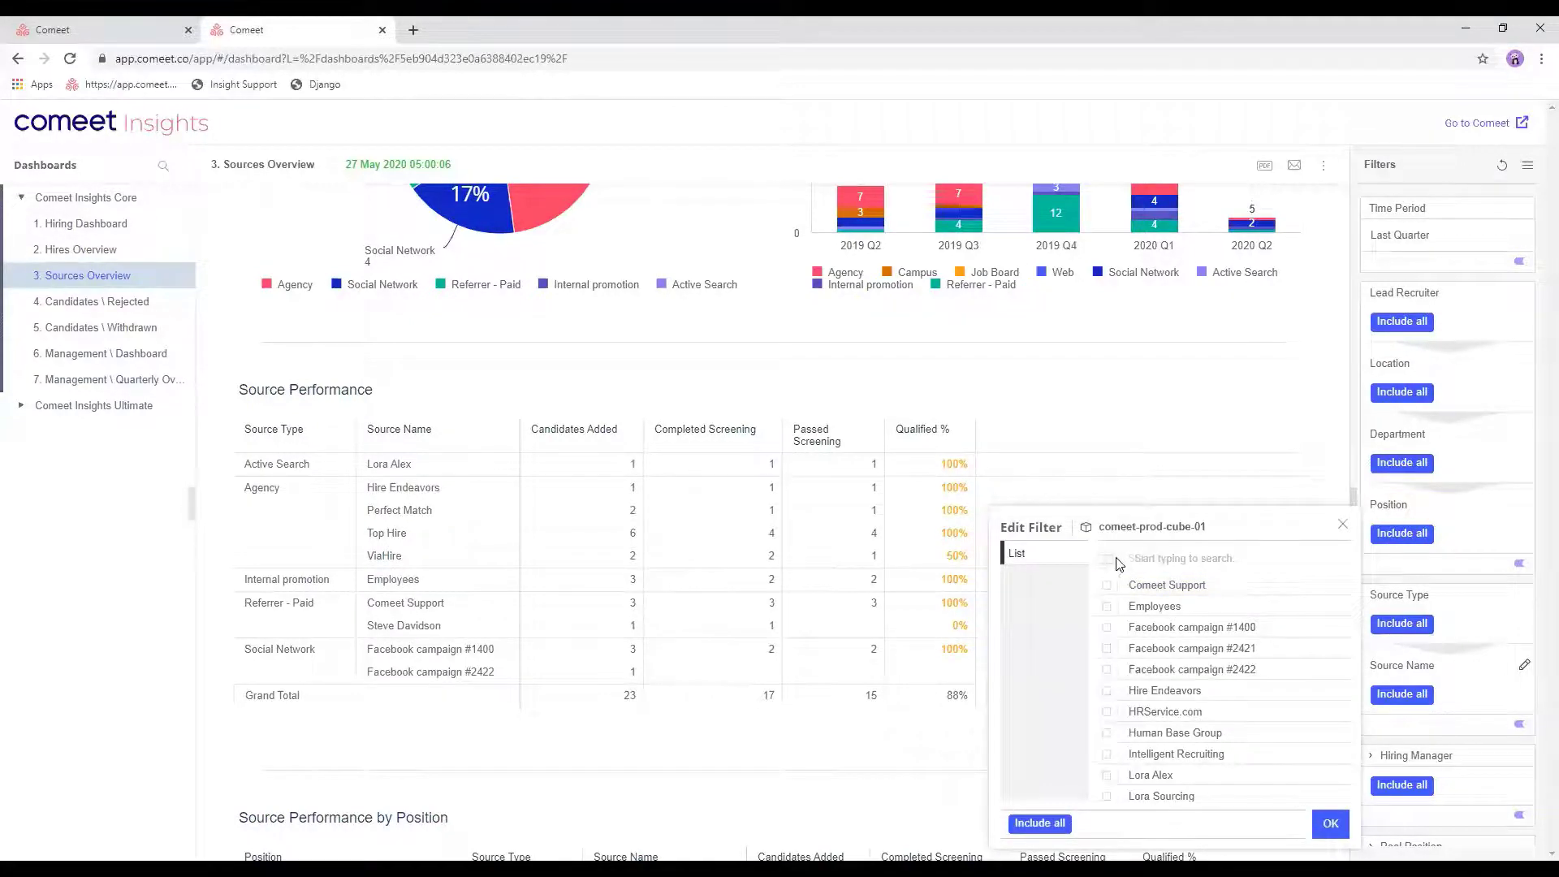
{"action": "type", "text": "top"}
{"action": "left_click", "coordinate": [1106, 584]}
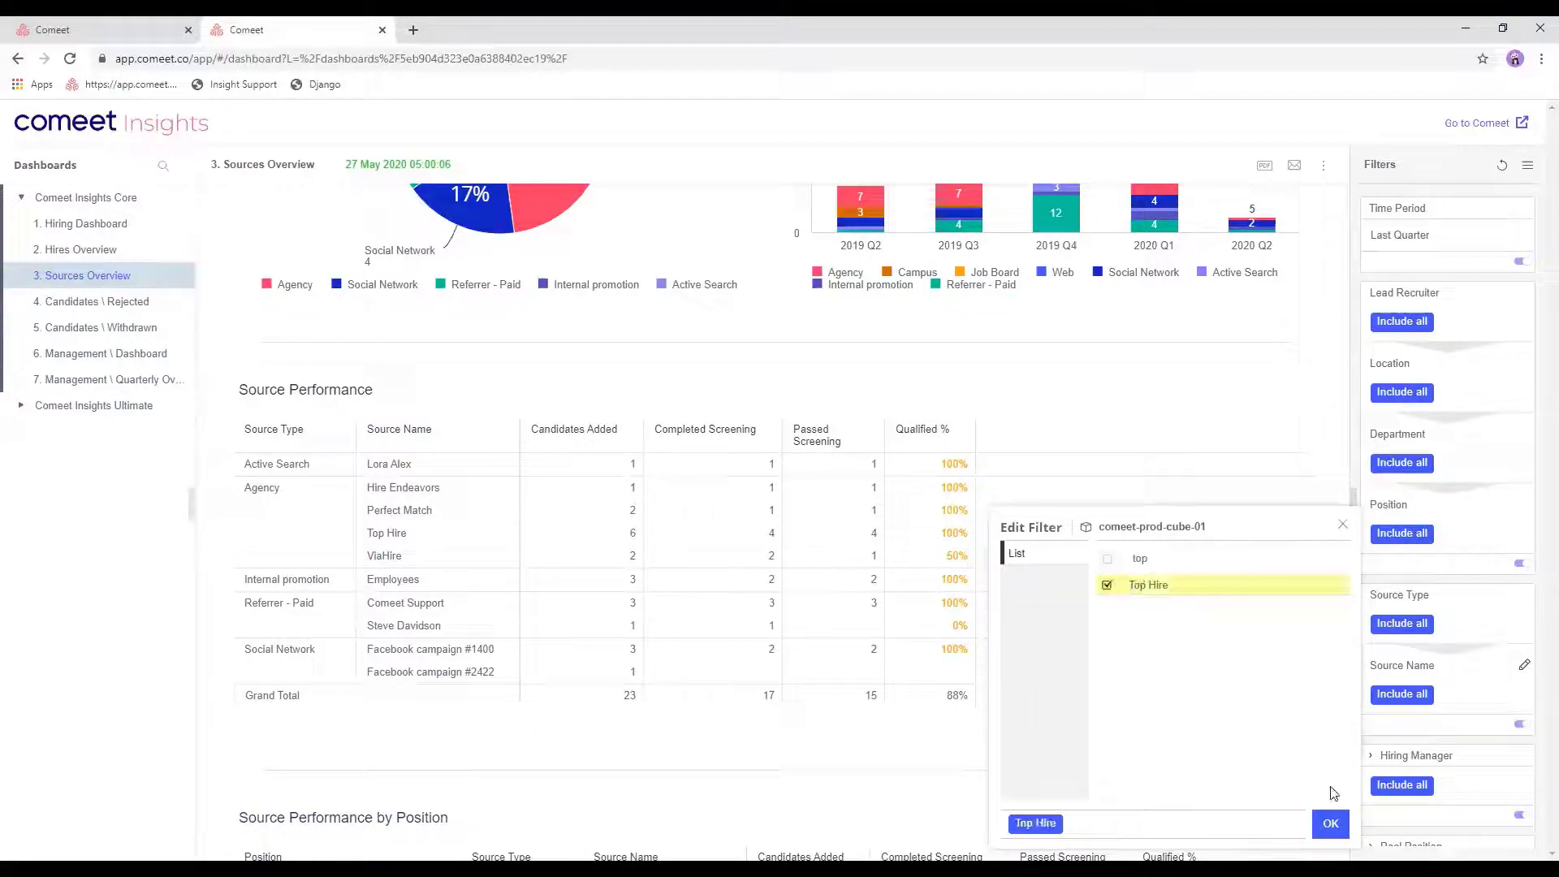
{"action": "left_click", "coordinate": [1332, 828]}
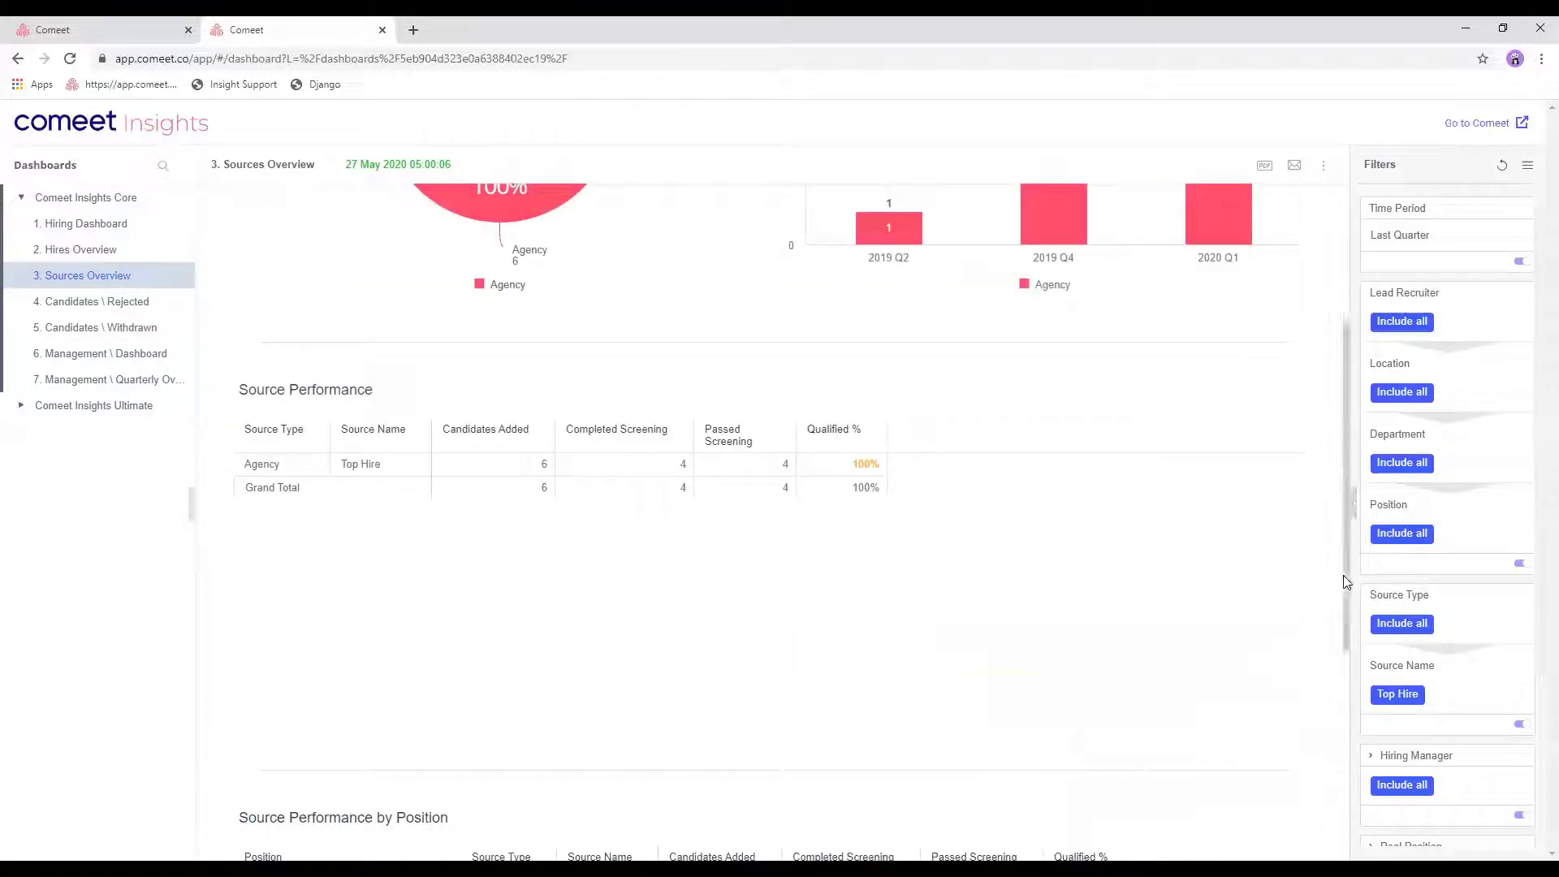
{"action": "left_click_drag", "start_coordinate": [1350, 581], "coordinate": [1341, 824]}
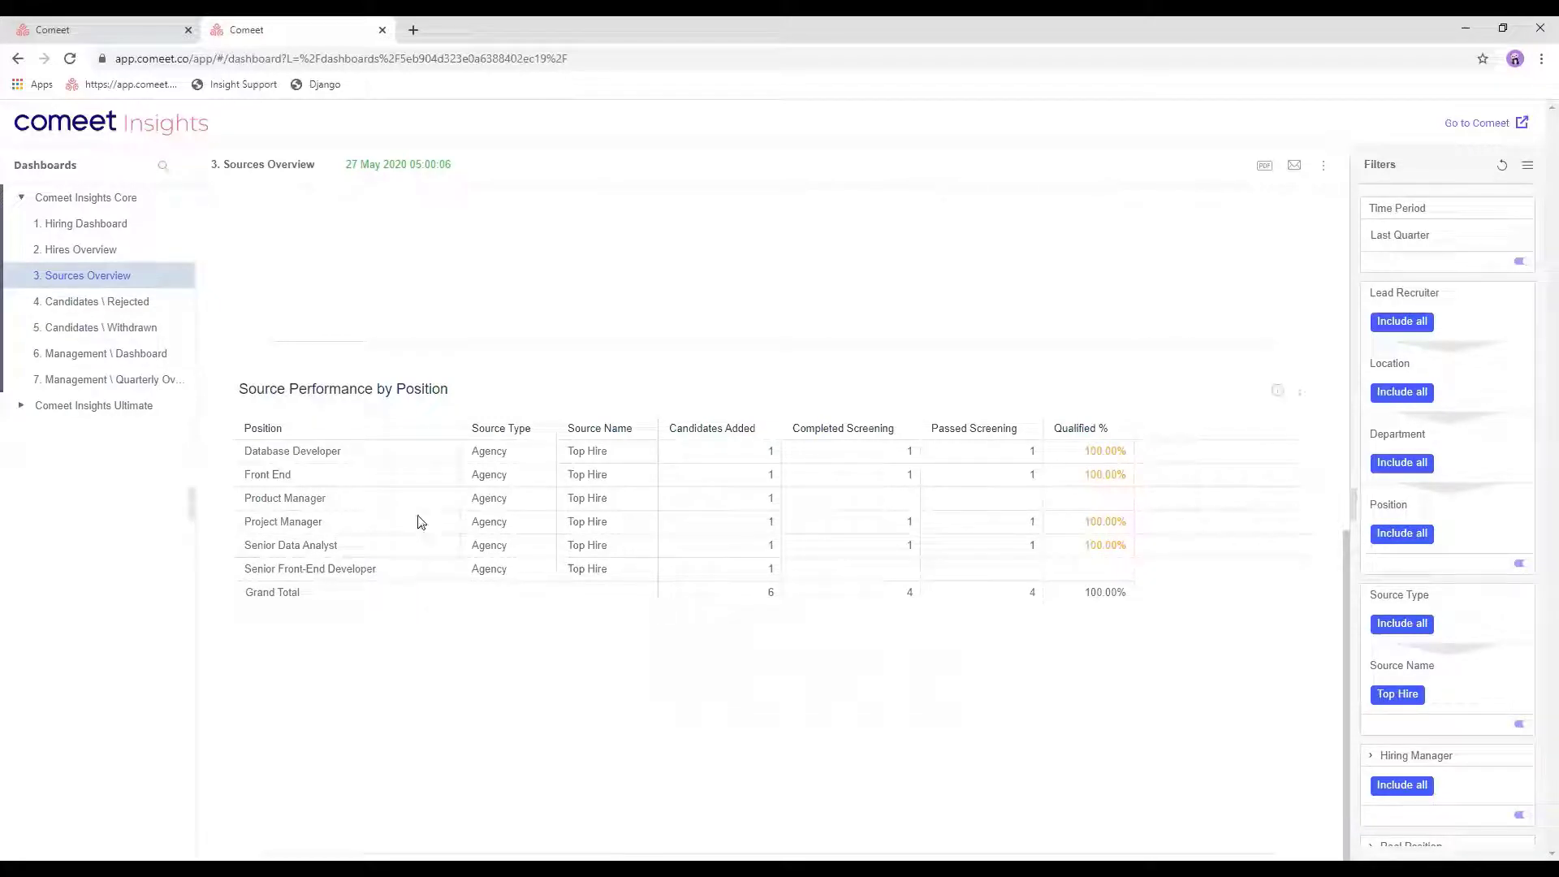
Open the Candidates \ Rejected dashboard and review it down to the Rejected Candidates by Step chart
{"action": "mouse_move", "coordinate": [119, 304]}
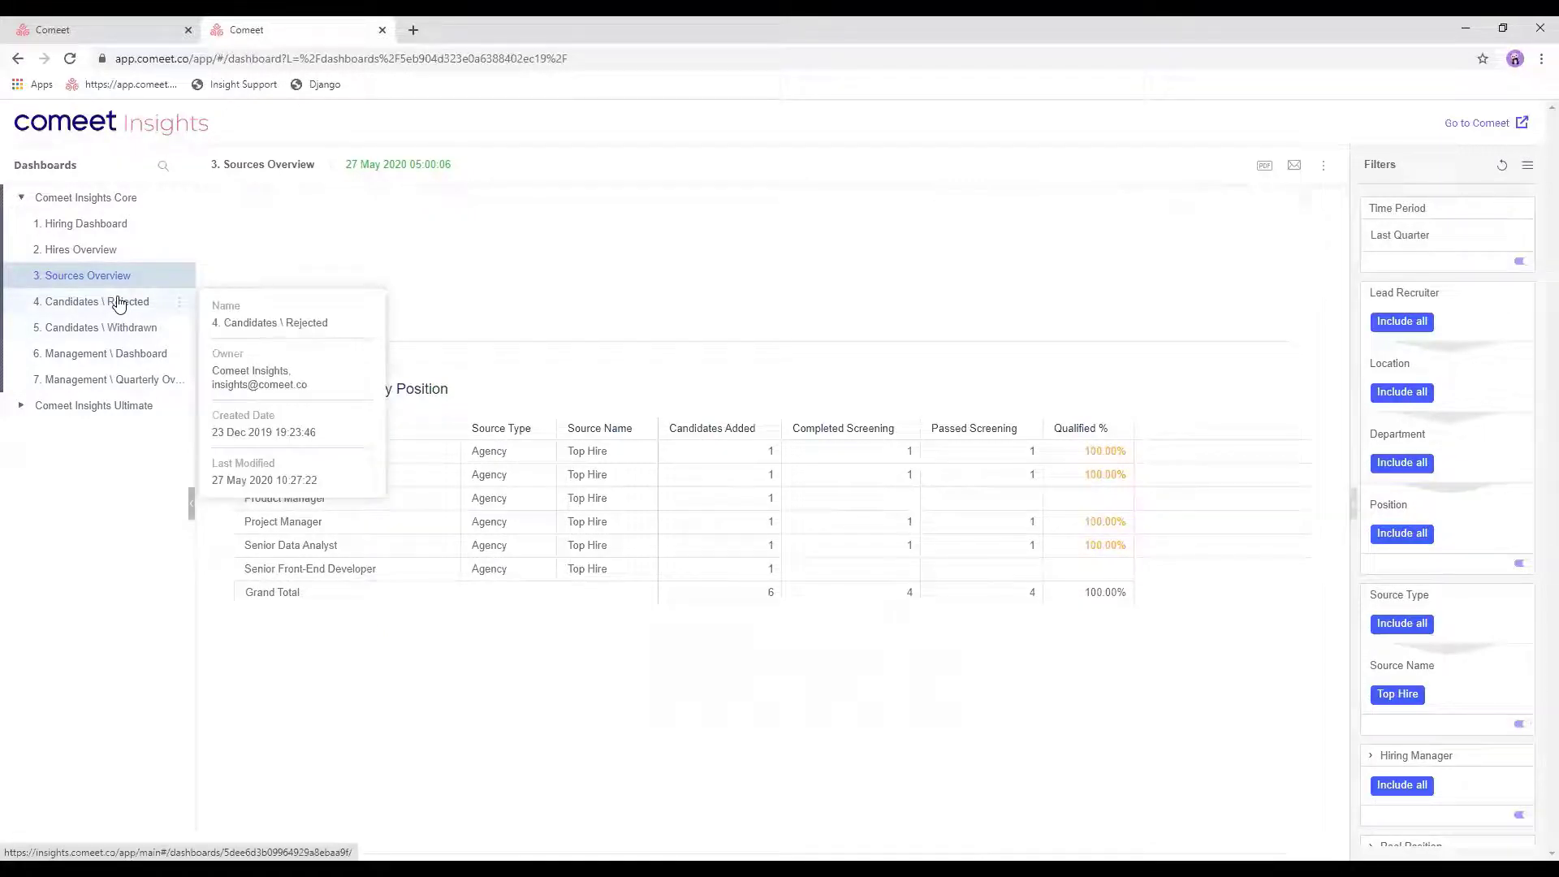
{"action": "left_click", "coordinate": [120, 302]}
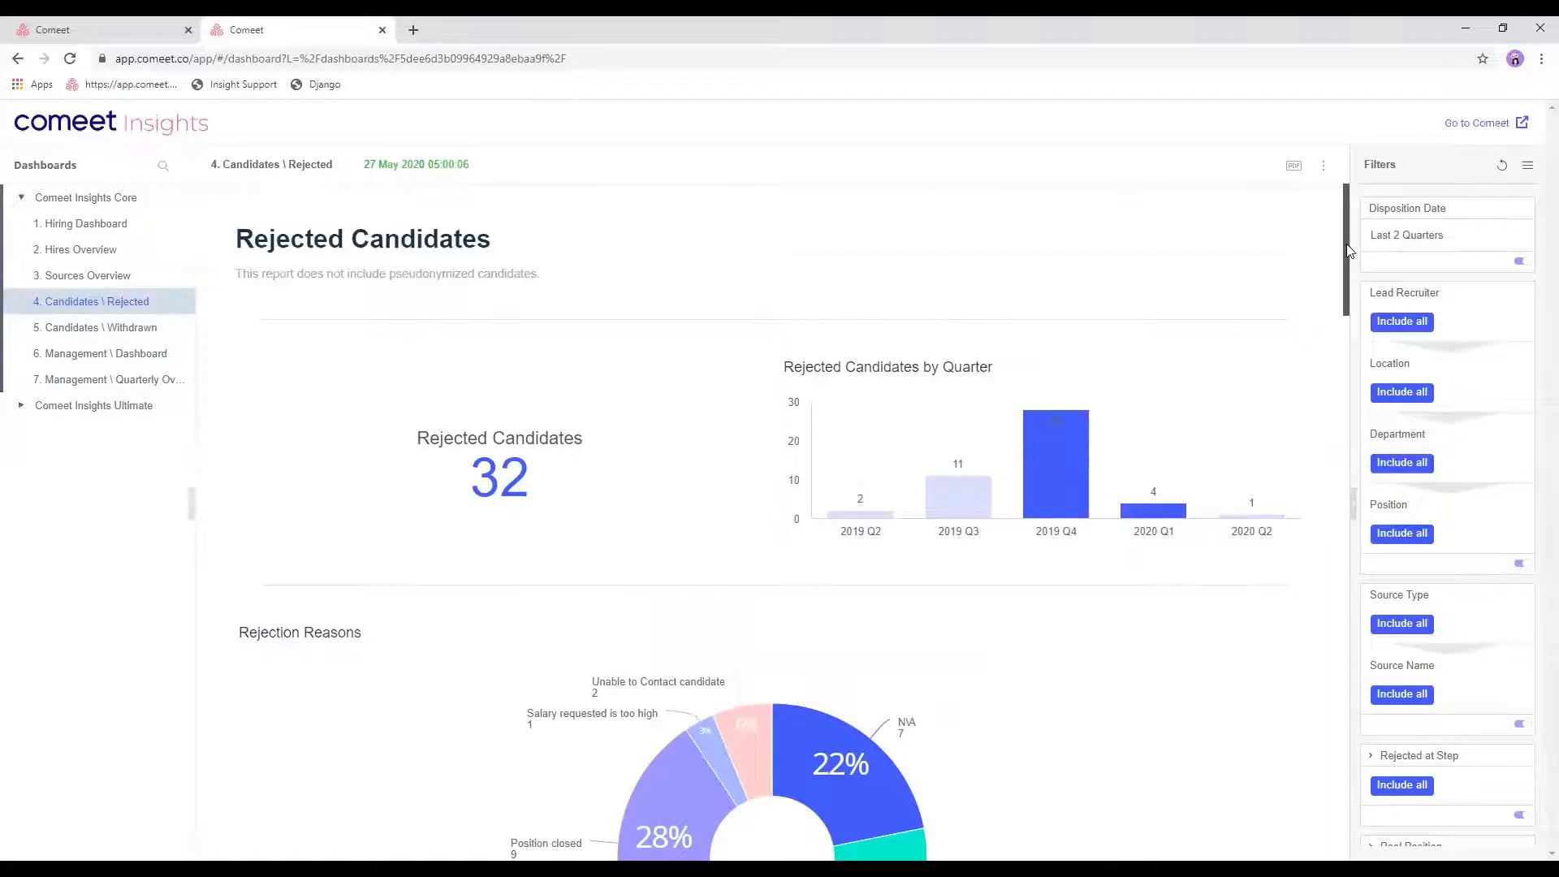
{"action": "left_click_drag", "start_coordinate": [1346, 250], "coordinate": [1351, 328]}
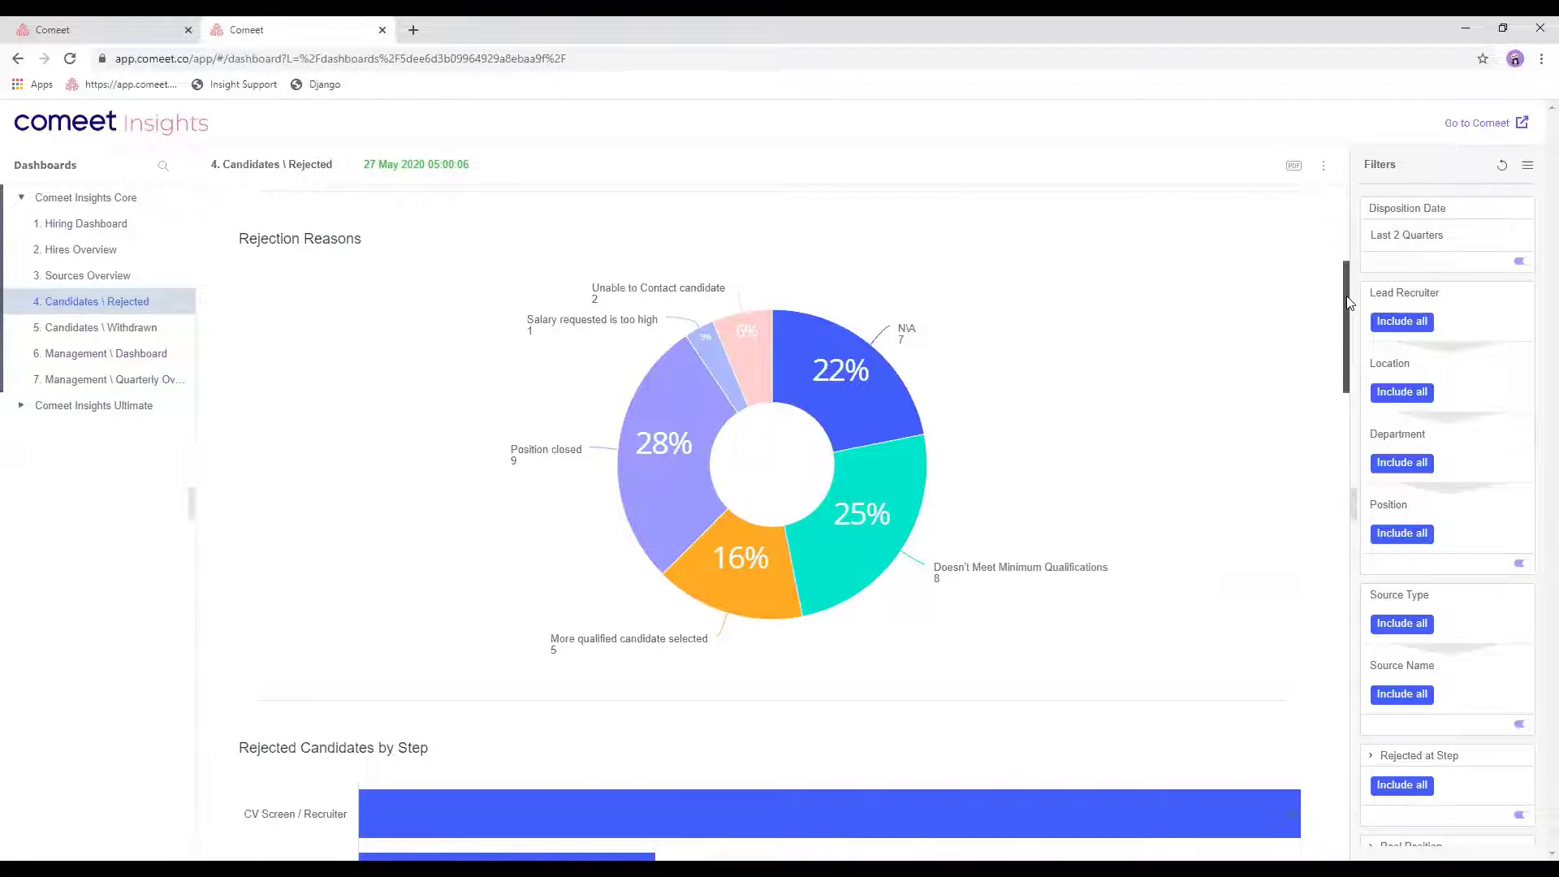
{"action": "left_click_drag", "start_coordinate": [1348, 303], "coordinate": [1345, 366]}
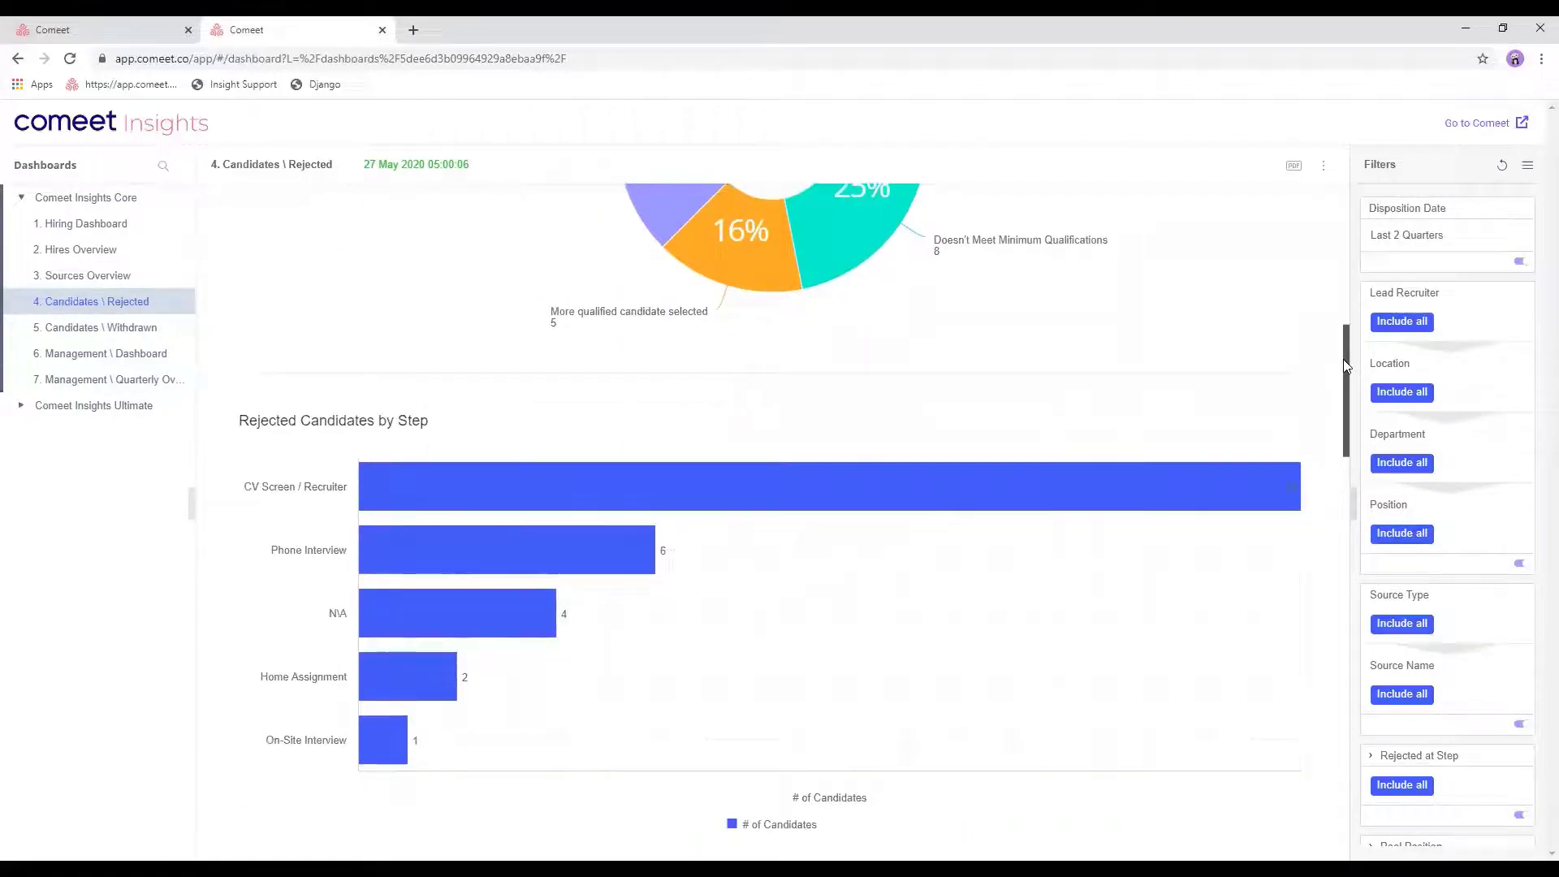
{"action": "left_click_drag", "start_coordinate": [1345, 361], "coordinate": [1344, 361]}
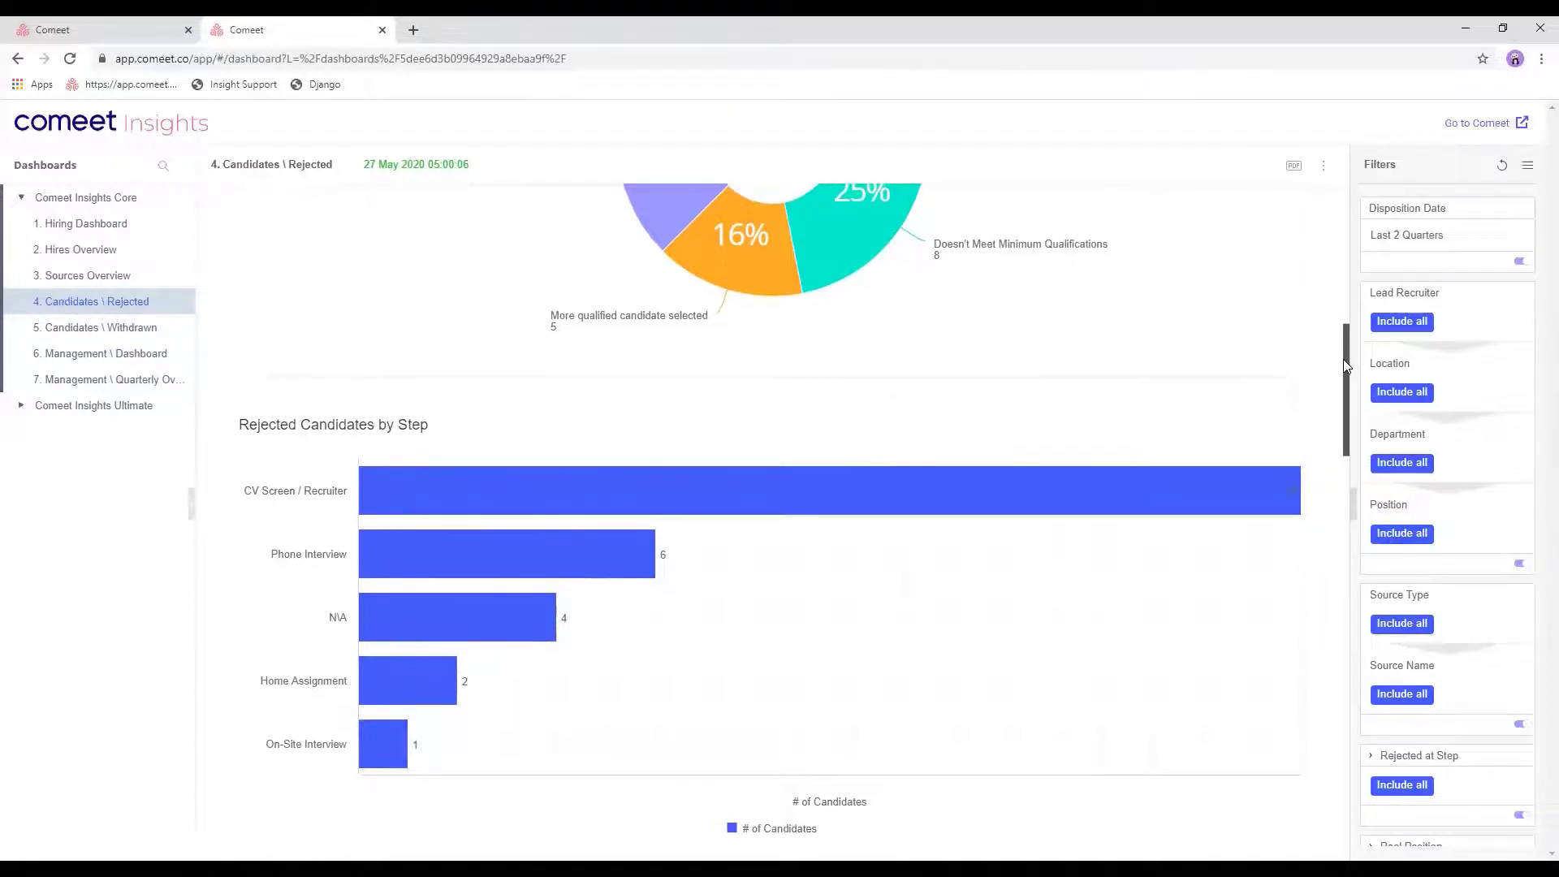
Examine the Rejection Reasons chart for only the Phone Interview step, using the Rejected Candidates by Step chart, and clear the selection
{"action": "left_click", "coordinate": [429, 569]}
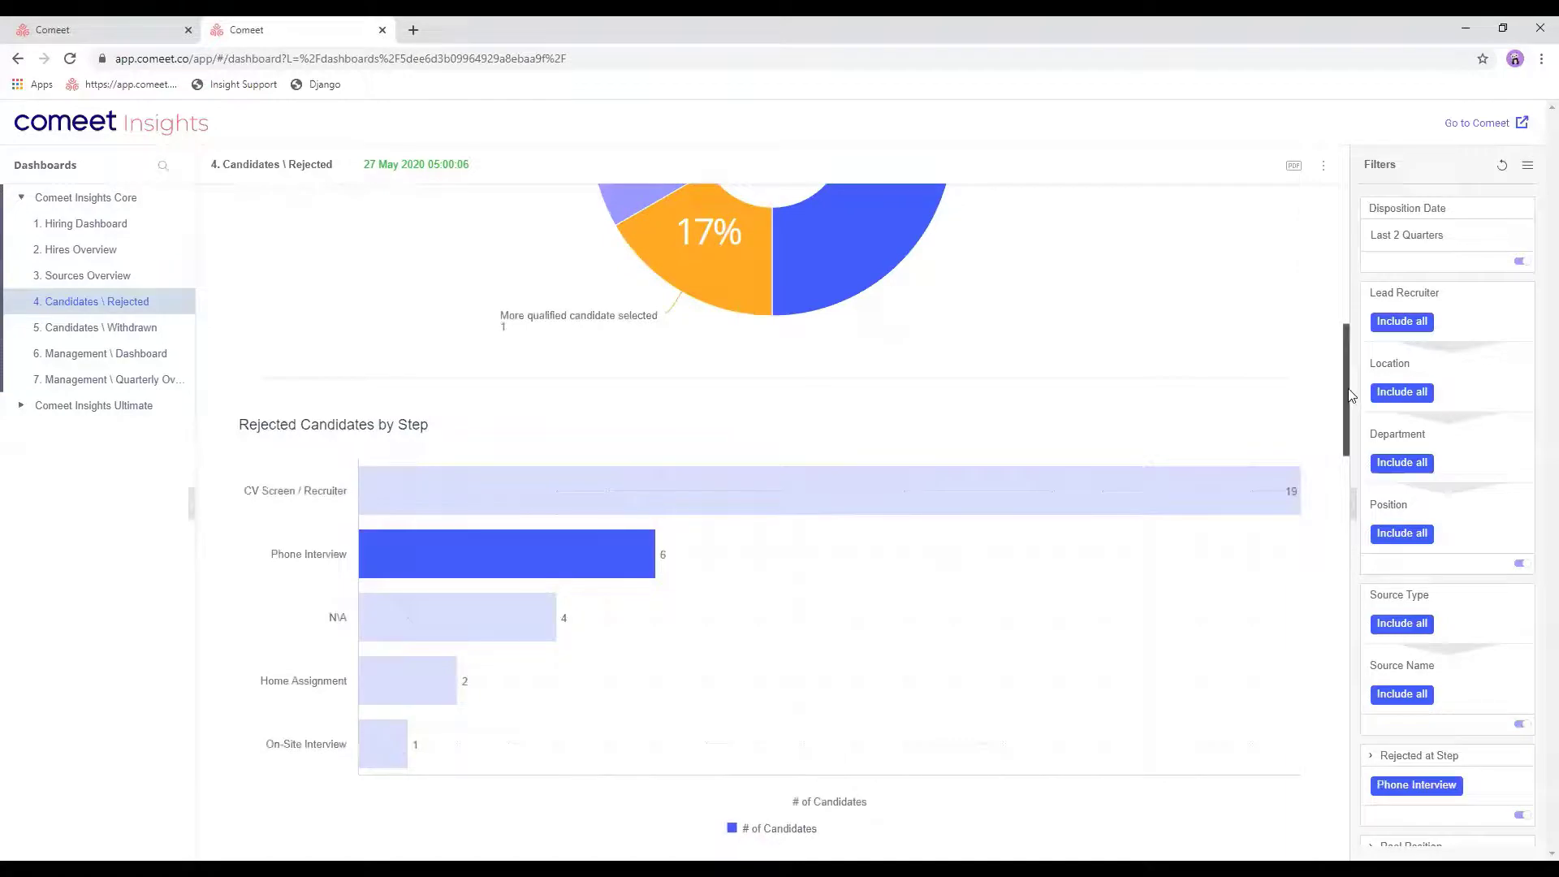
{"action": "left_click_drag", "start_coordinate": [1348, 395], "coordinate": [1344, 333]}
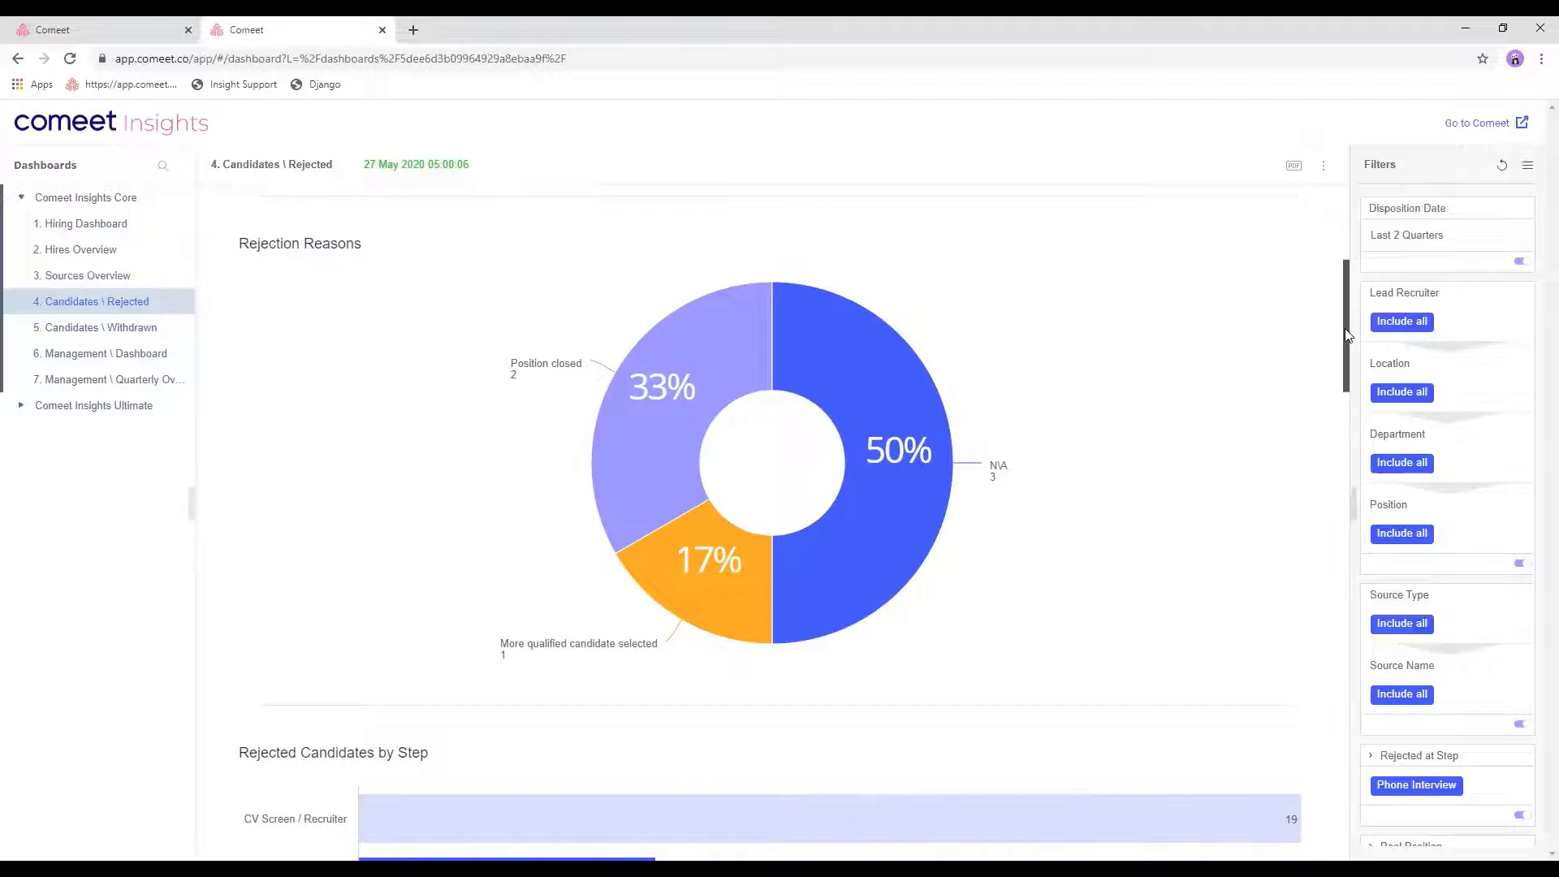
{"action": "left_click_drag", "start_coordinate": [1345, 328], "coordinate": [1341, 407]}
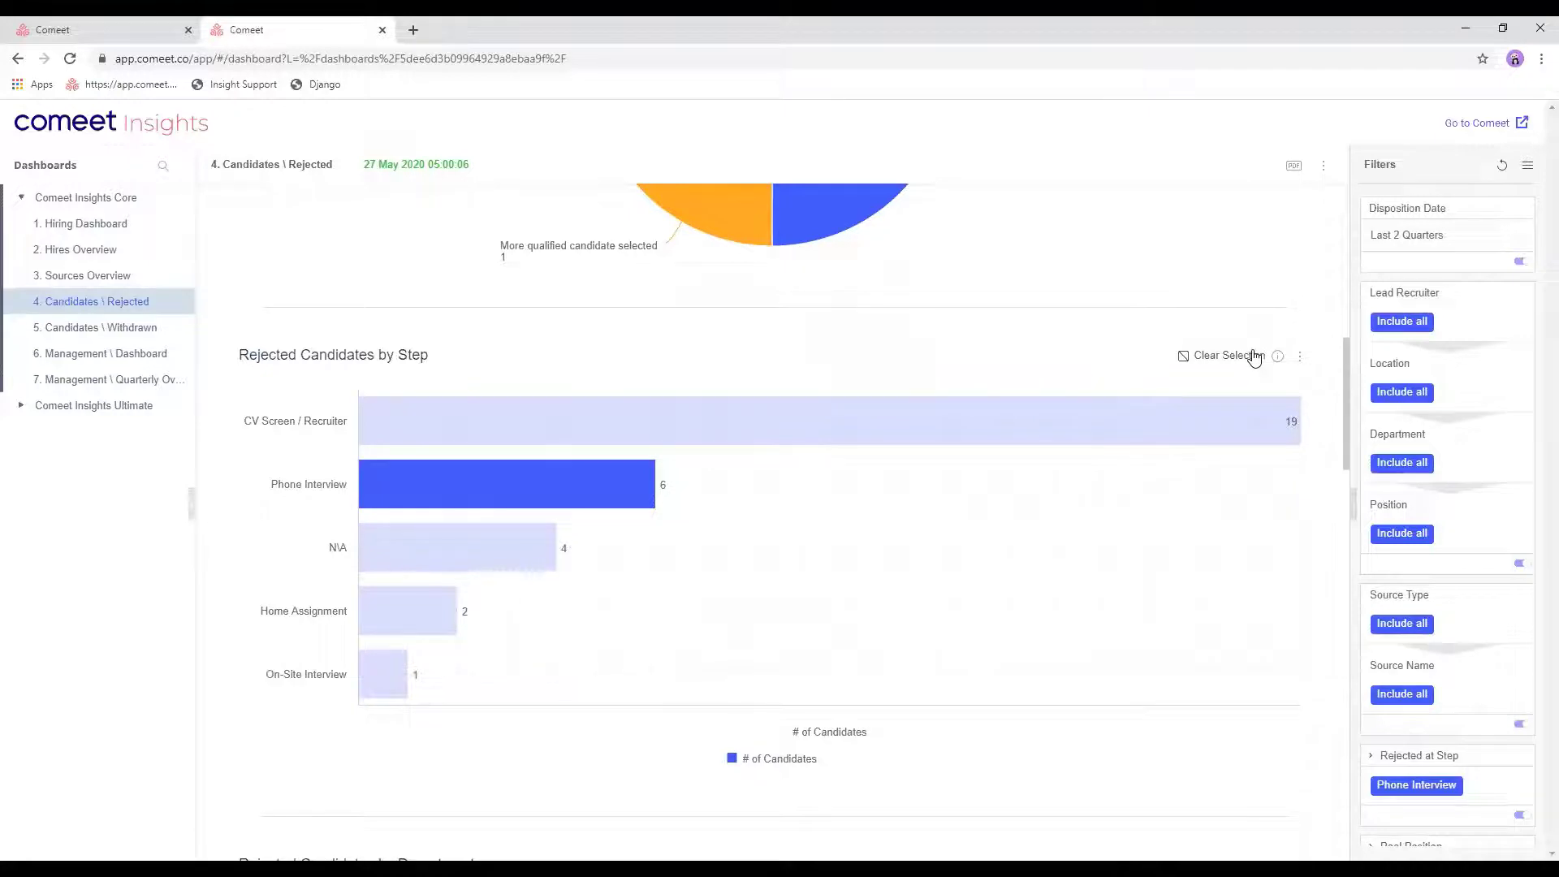
{"action": "left_click", "coordinate": [1254, 356]}
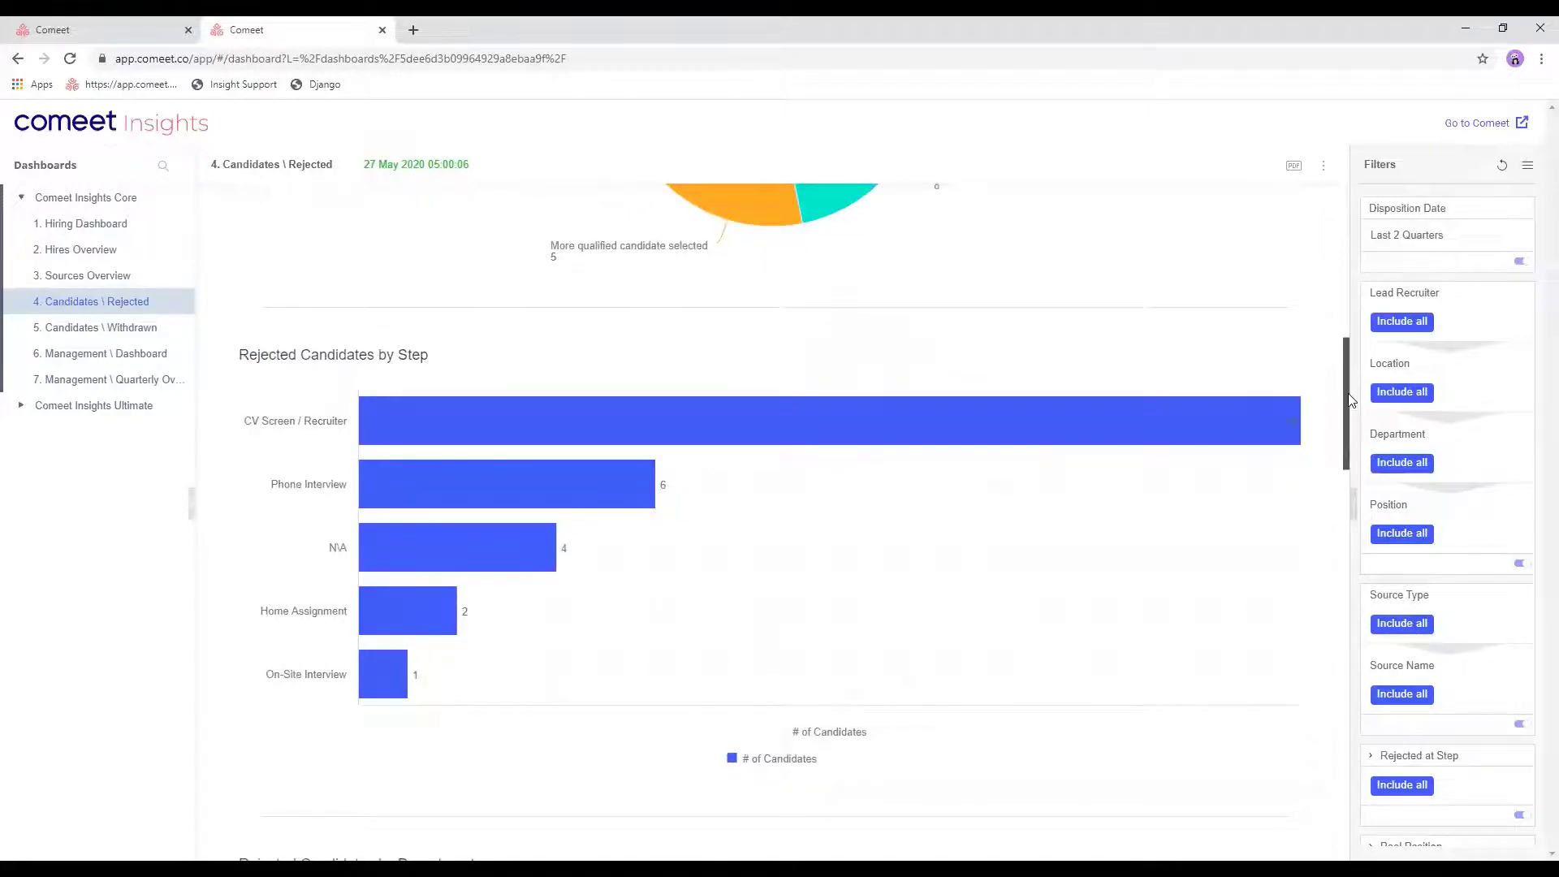
Review the rest of the rejected candidates report down to the Rejected Candidates During Selected Time Period table
{"action": "left_click_drag", "start_coordinate": [1350, 398], "coordinate": [1332, 815]}
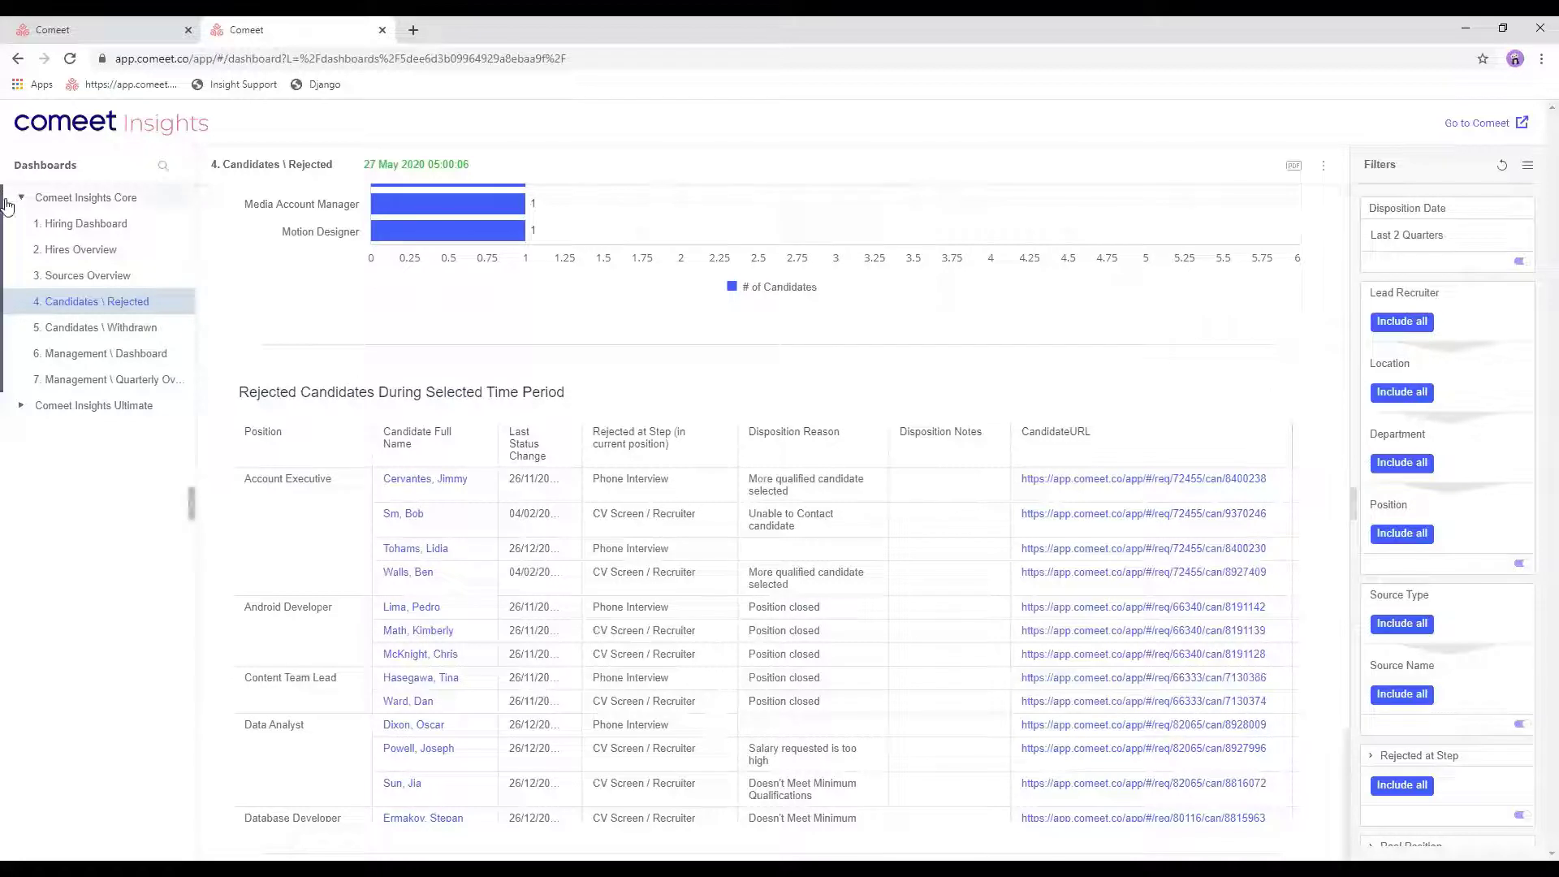
Open the Candidates \ Withdrawn dashboard and review it down to the Withdrawn Candidates by Step chart
{"action": "mouse_move", "coordinate": [79, 332]}
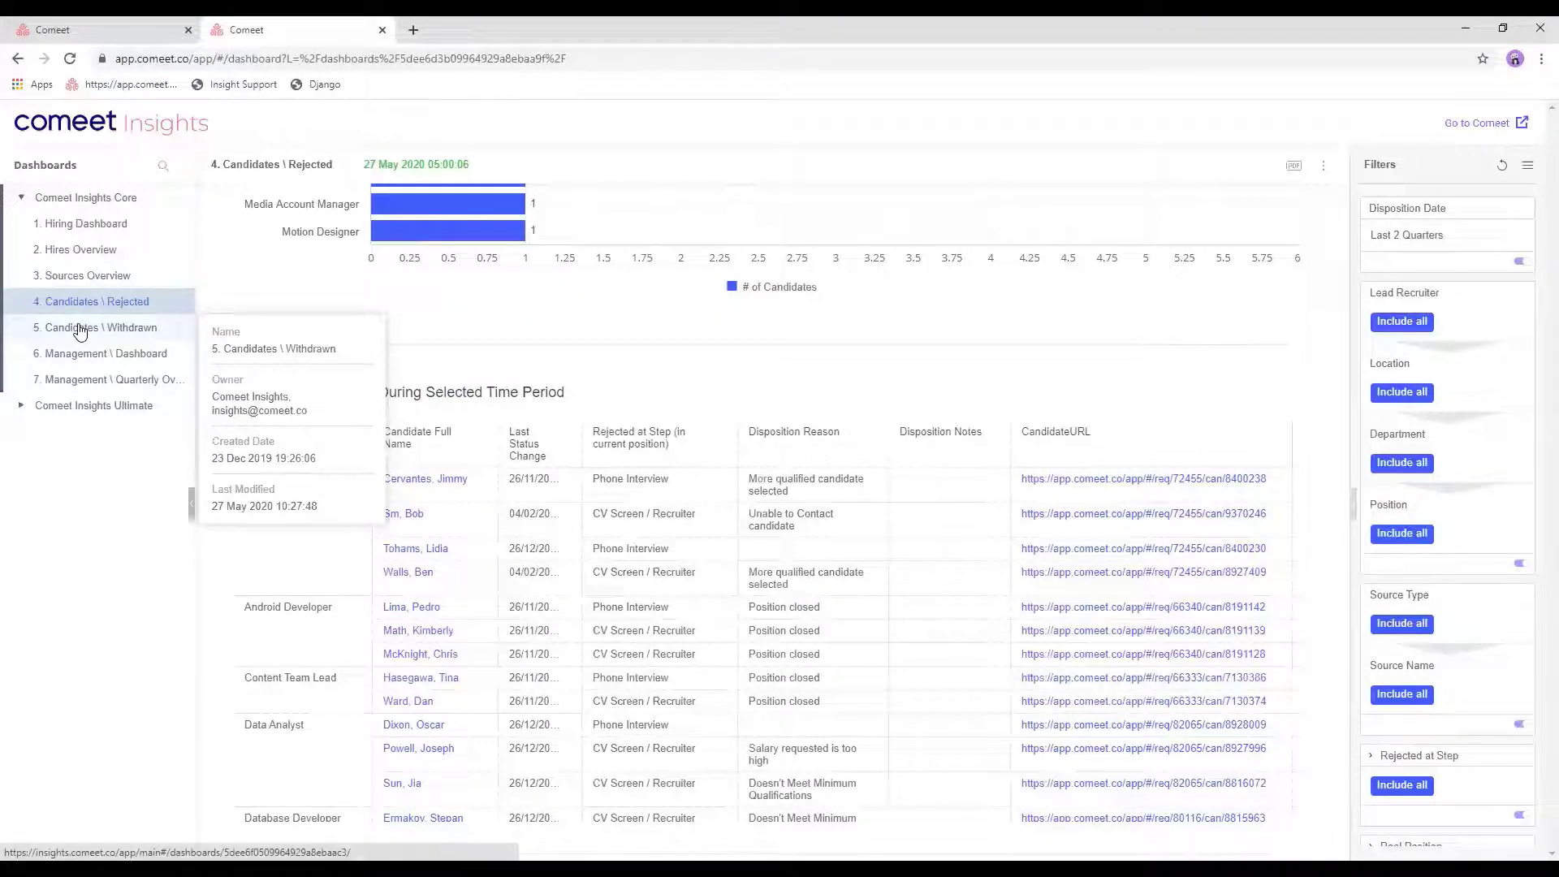
{"action": "left_click", "coordinate": [80, 329]}
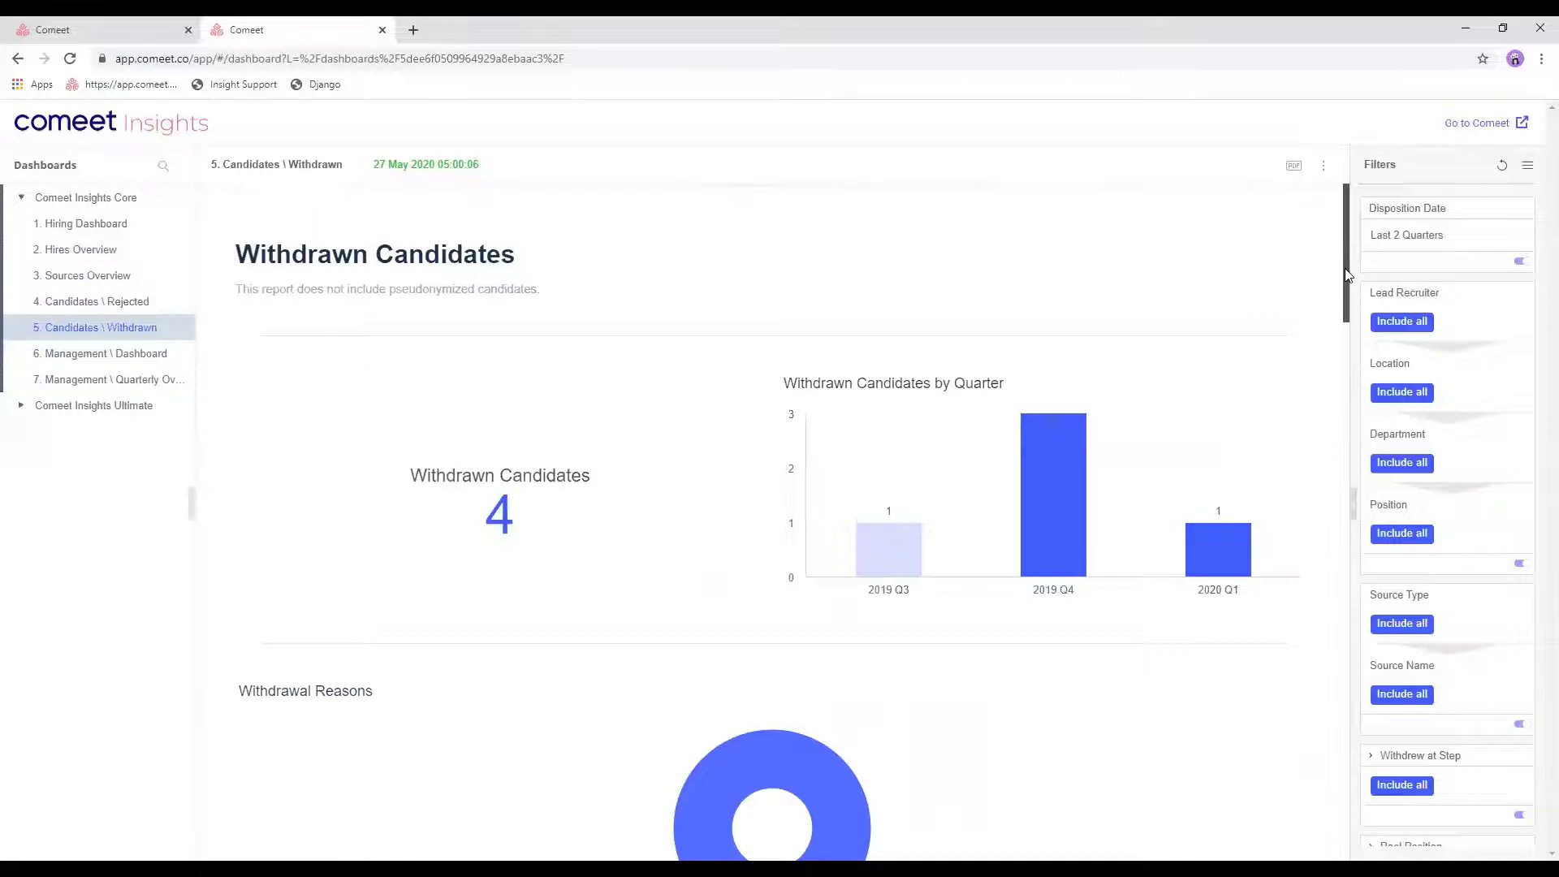
{"action": "left_click_drag", "start_coordinate": [1345, 275], "coordinate": [1326, 393]}
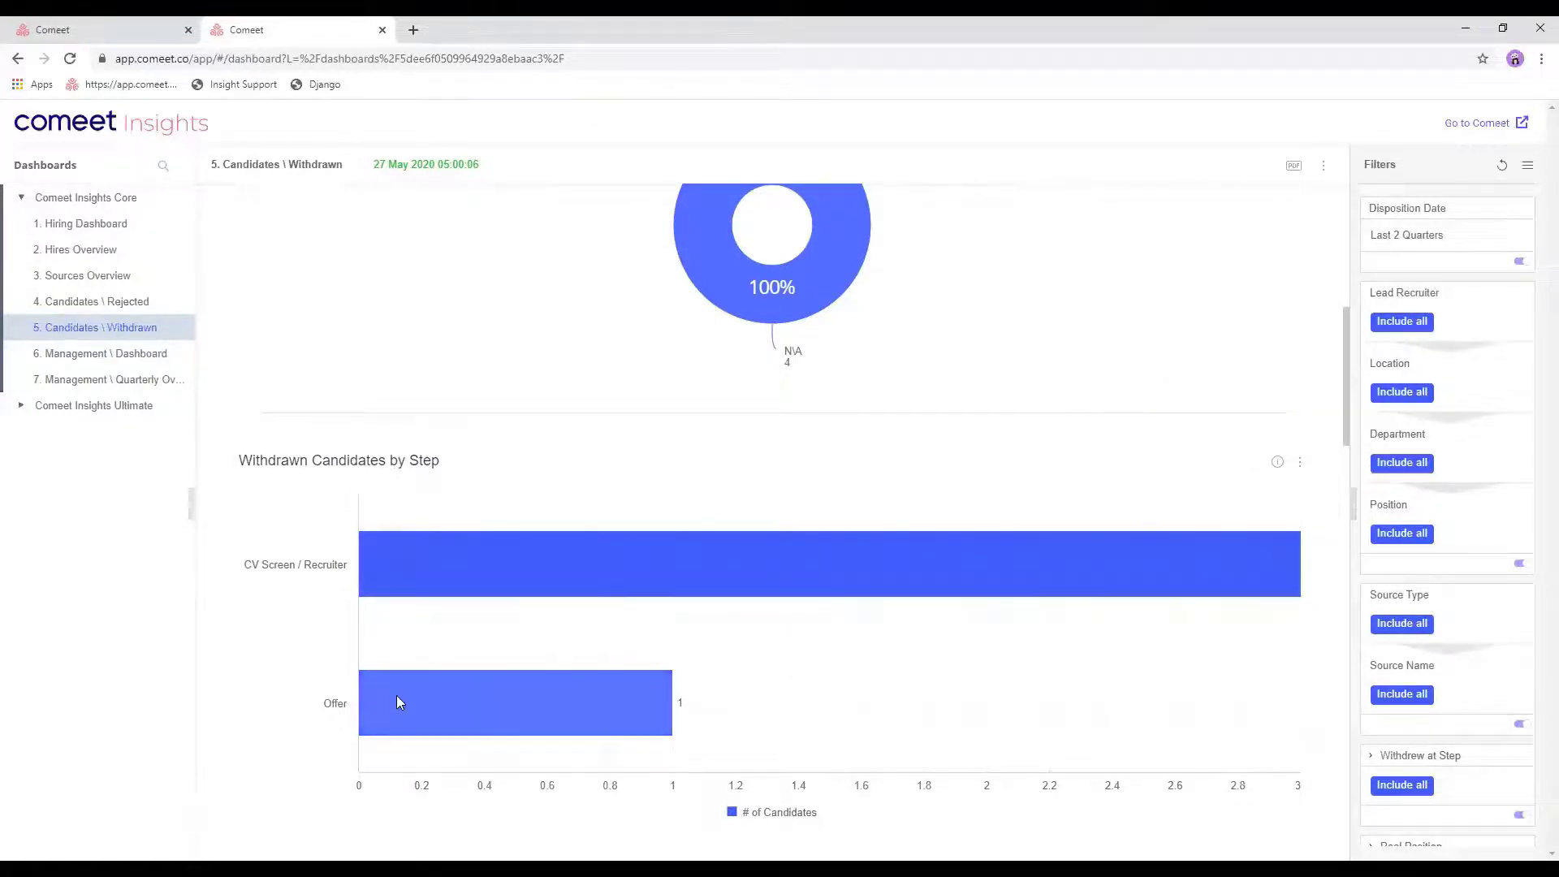
{"action": "mouse_move", "coordinate": [402, 700]}
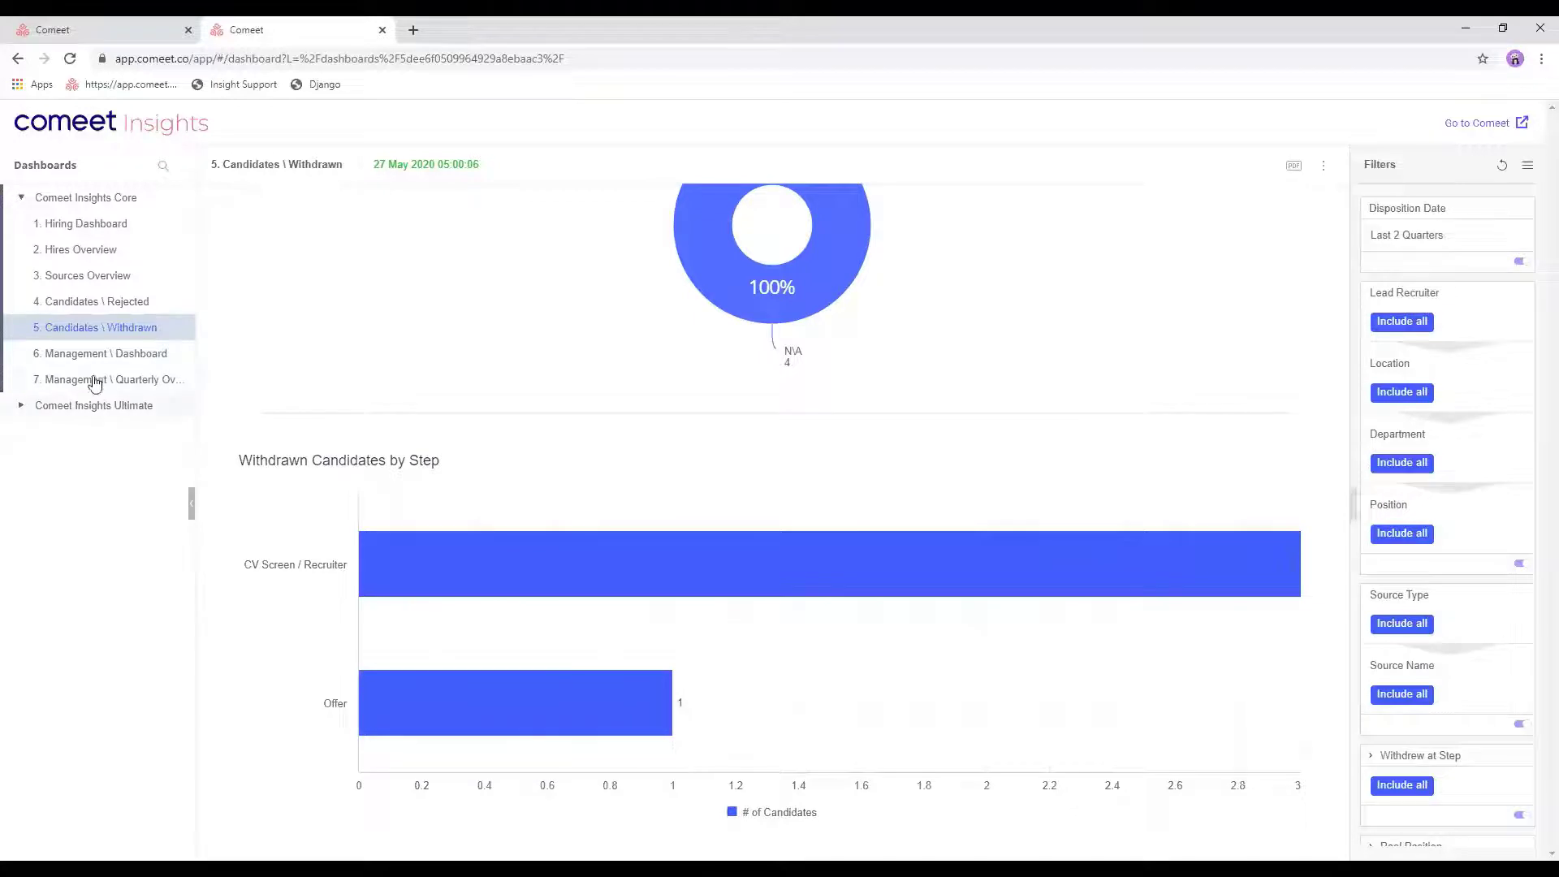
Open the Management \ Dashboard and review its sections from current openings to the Openings with Longest Days Open table
{"action": "mouse_move", "coordinate": [111, 362]}
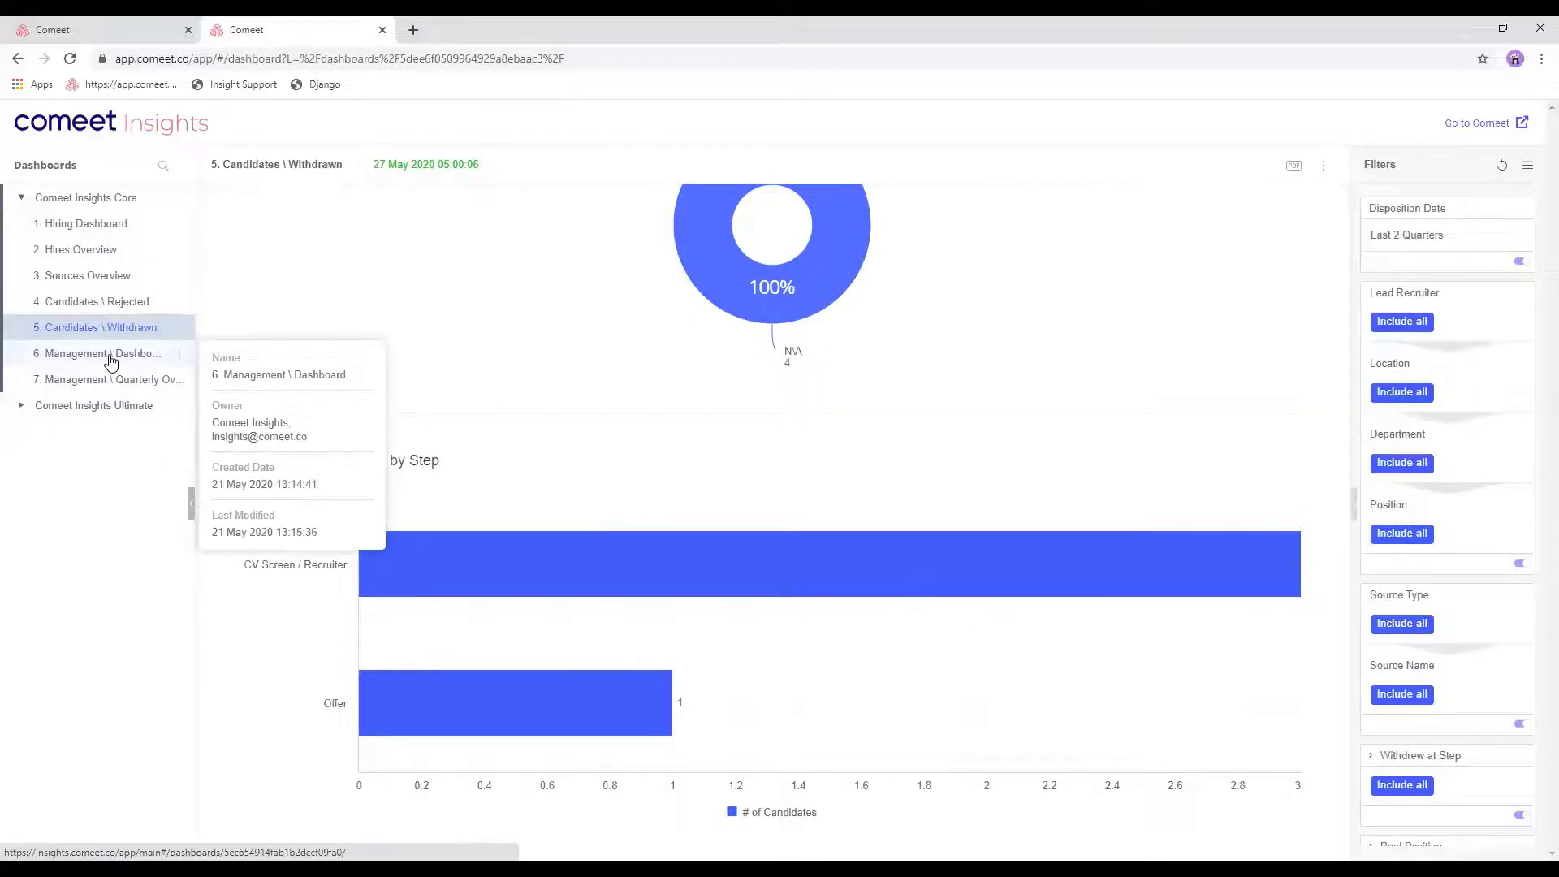
{"action": "left_click", "coordinate": [112, 362]}
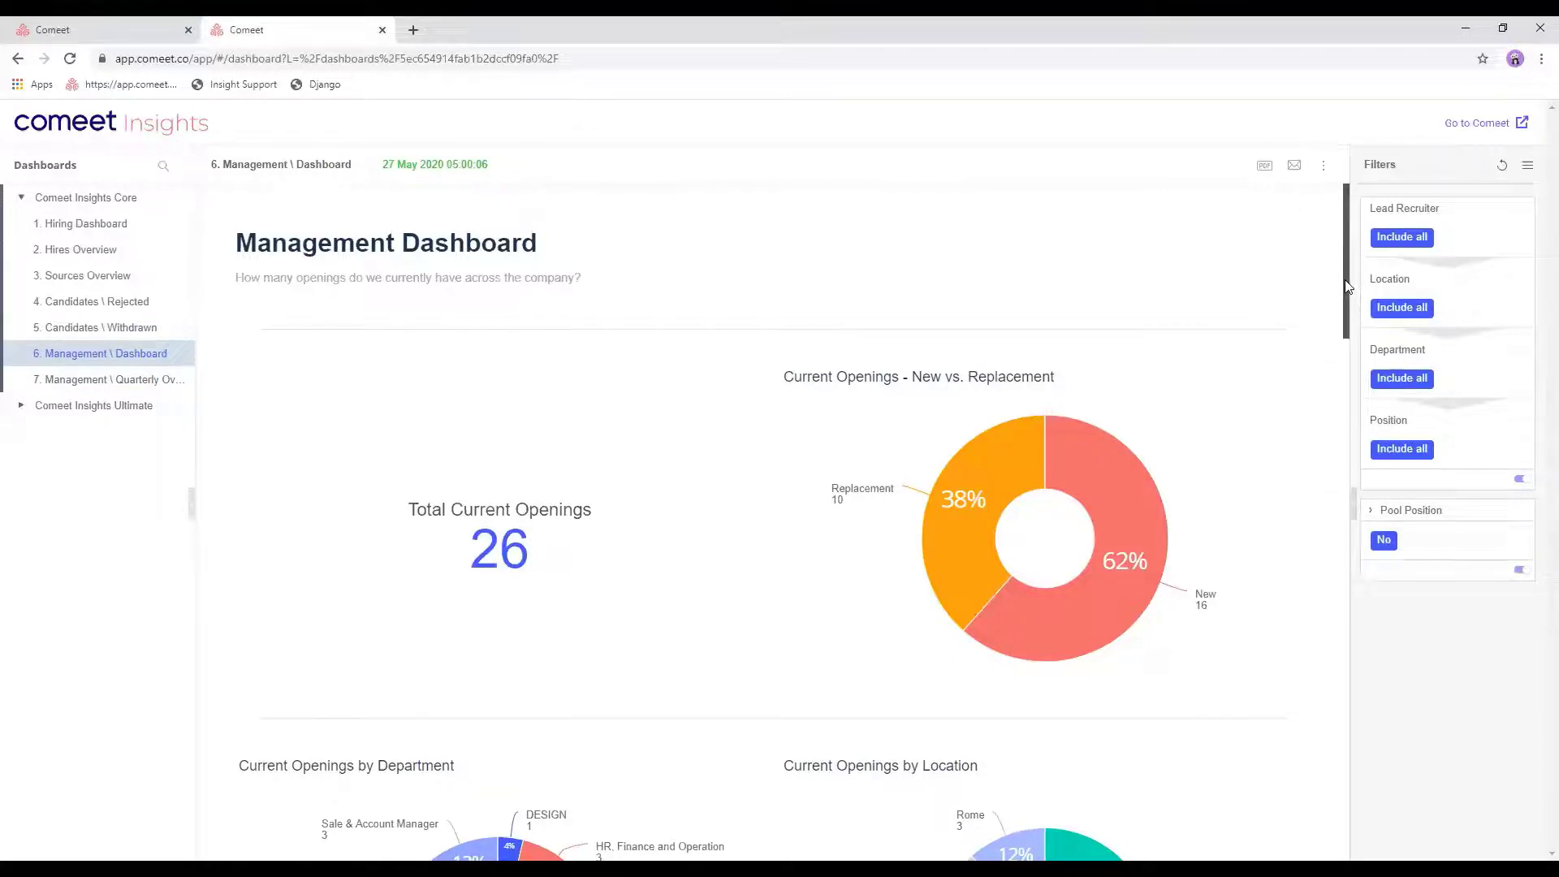
{"action": "mouse_move", "coordinate": [994, 471]}
{"action": "left_click_drag", "start_coordinate": [1343, 276], "coordinate": [1316, 501]}
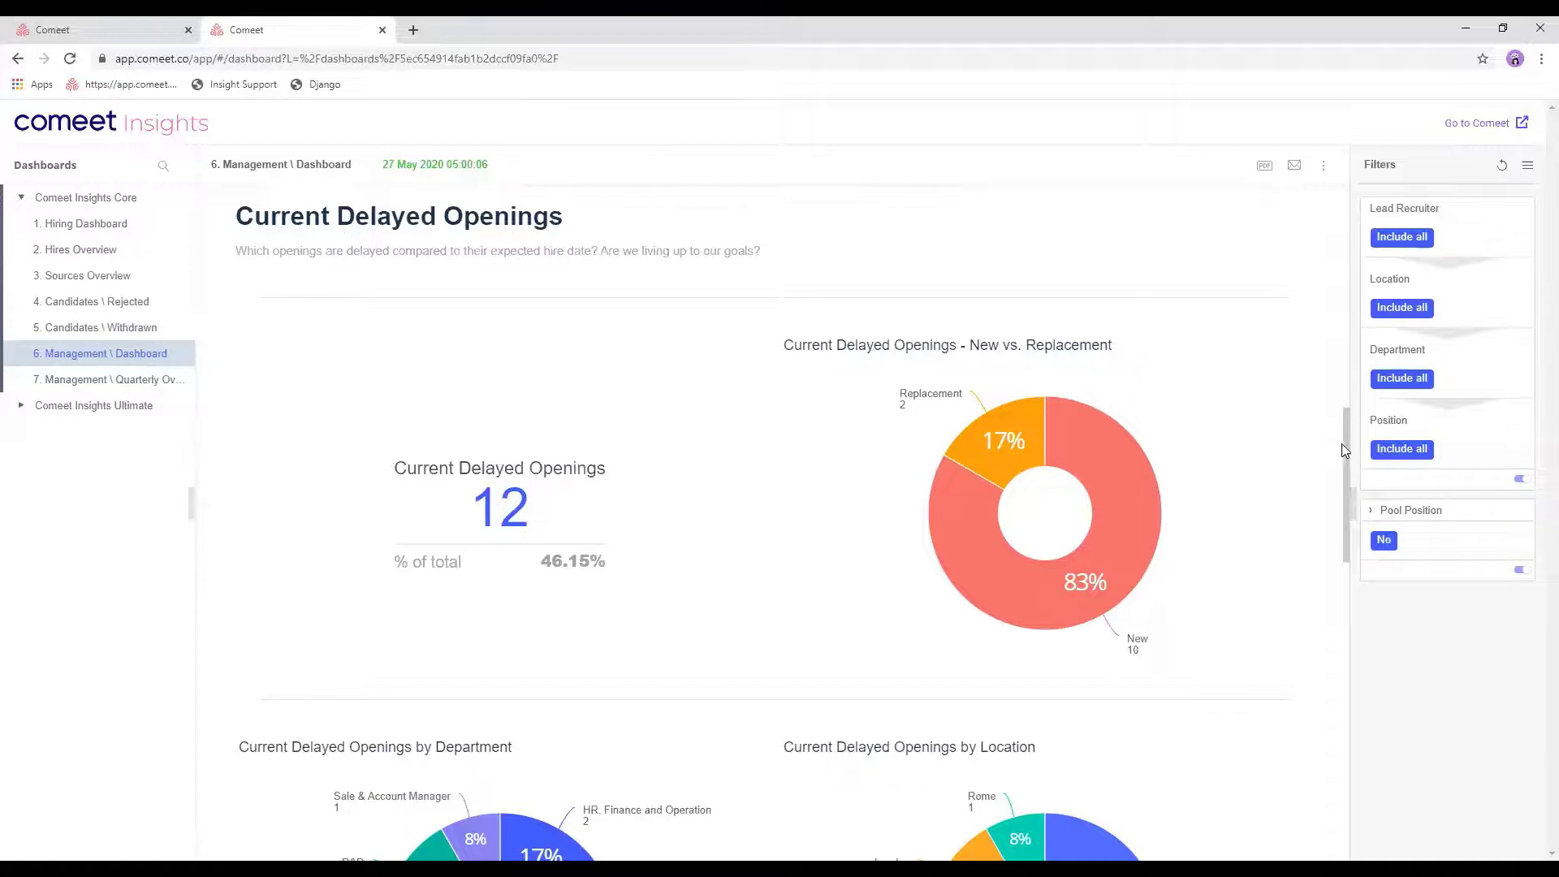
{"action": "left_click_drag", "start_coordinate": [1348, 453], "coordinate": [1337, 653]}
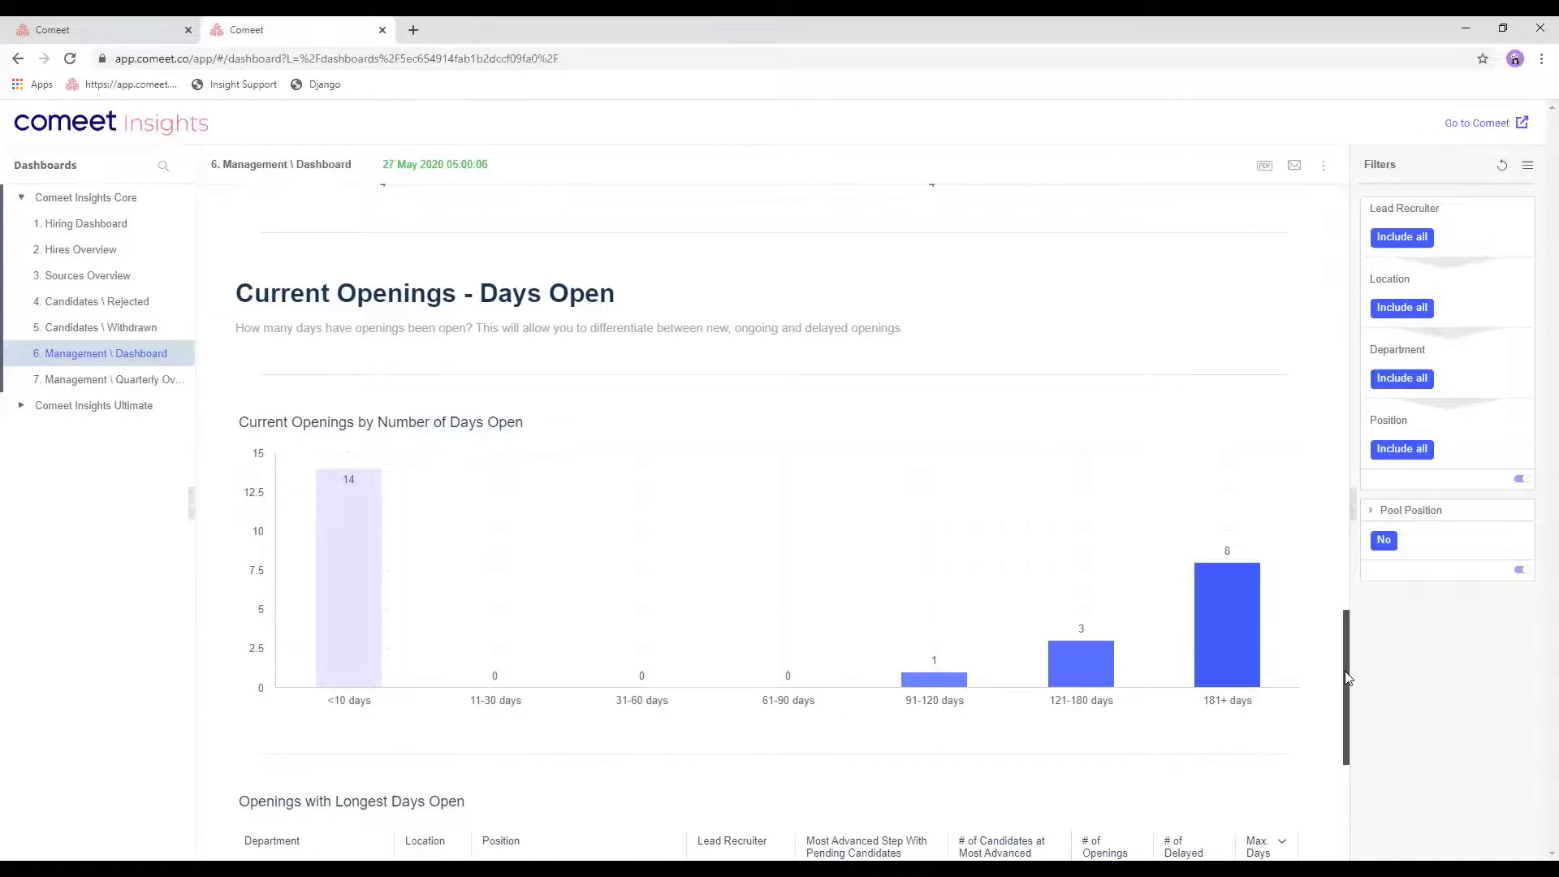
{"action": "left_click_drag", "start_coordinate": [1346, 673], "coordinate": [1347, 772]}
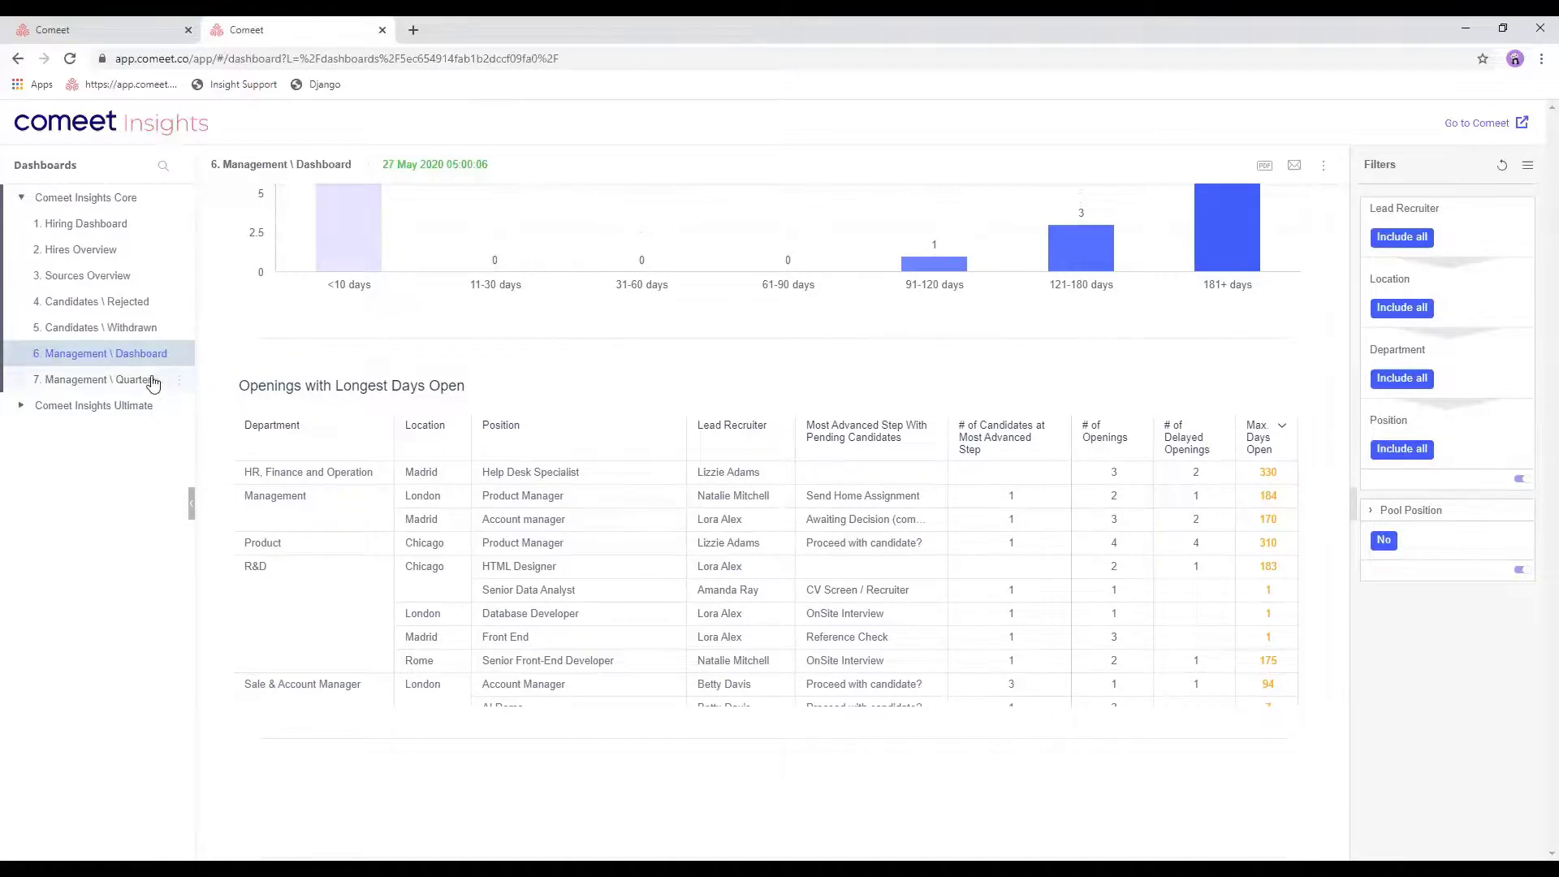
Open the Management \ Quarterly Overview dashboard and examine the quarterly bars of the Hiring Plan Tracker chart
{"action": "mouse_move", "coordinate": [153, 383]}
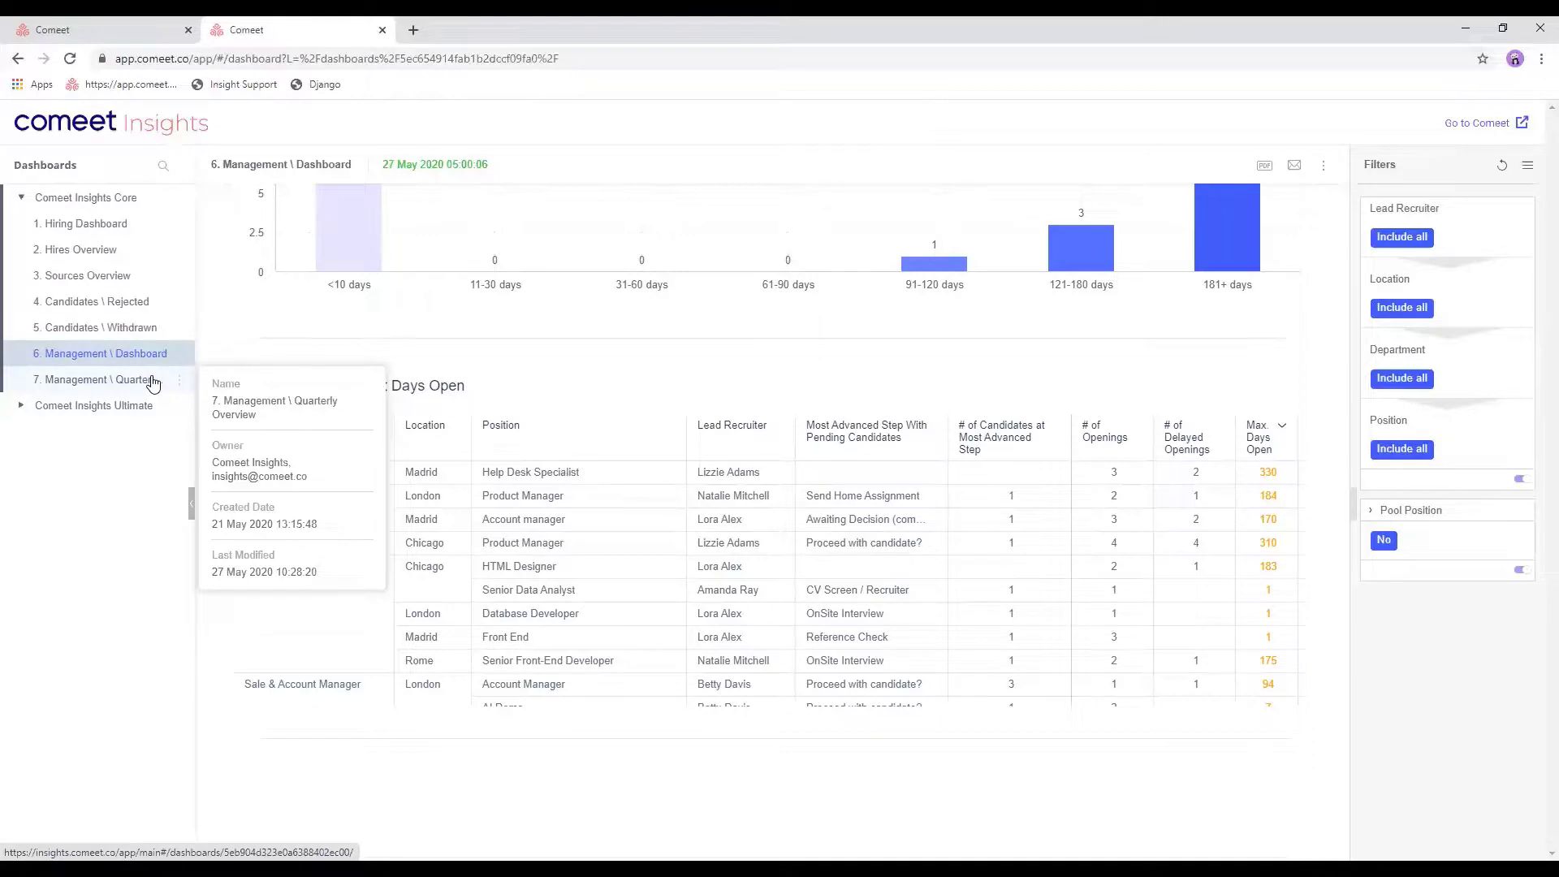
{"action": "left_click", "coordinate": [154, 383]}
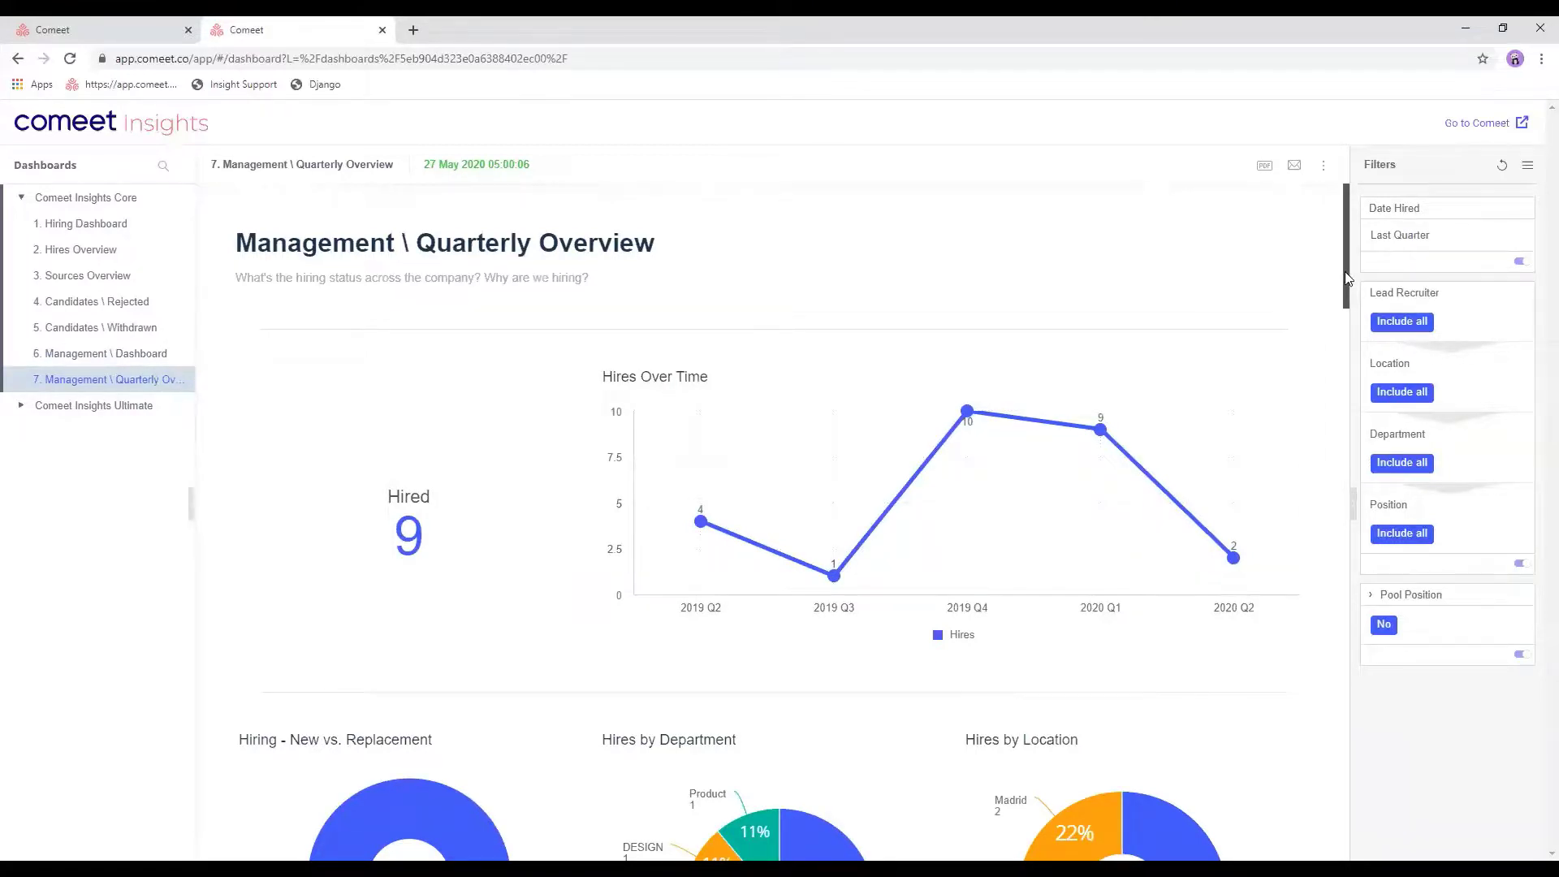
{"action": "left_click_drag", "start_coordinate": [1345, 277], "coordinate": [1359, 453]}
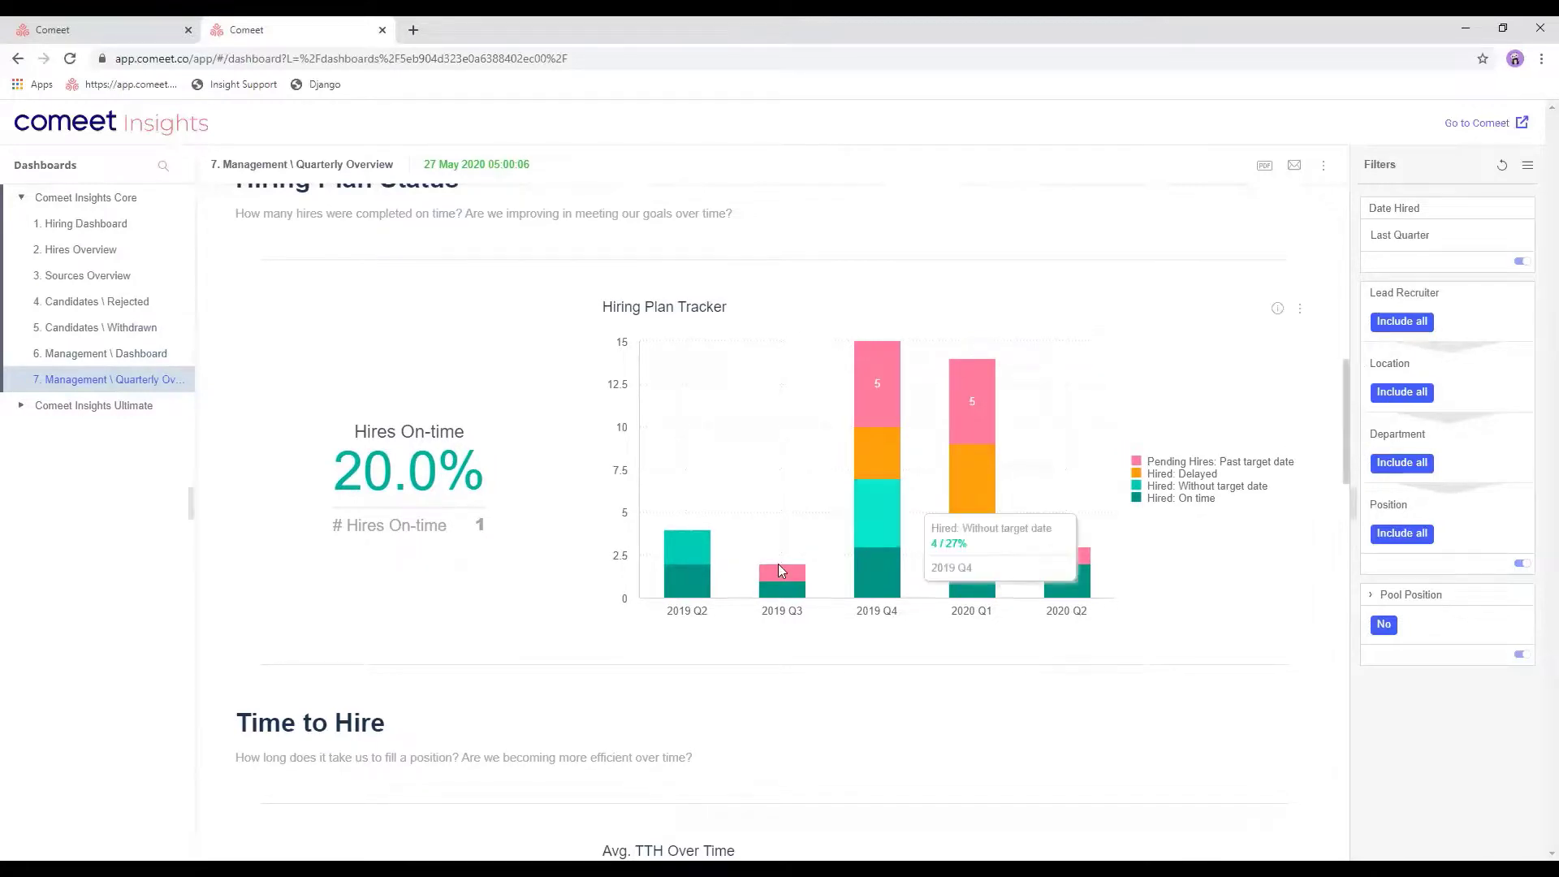
{"action": "mouse_move", "coordinate": [779, 570]}
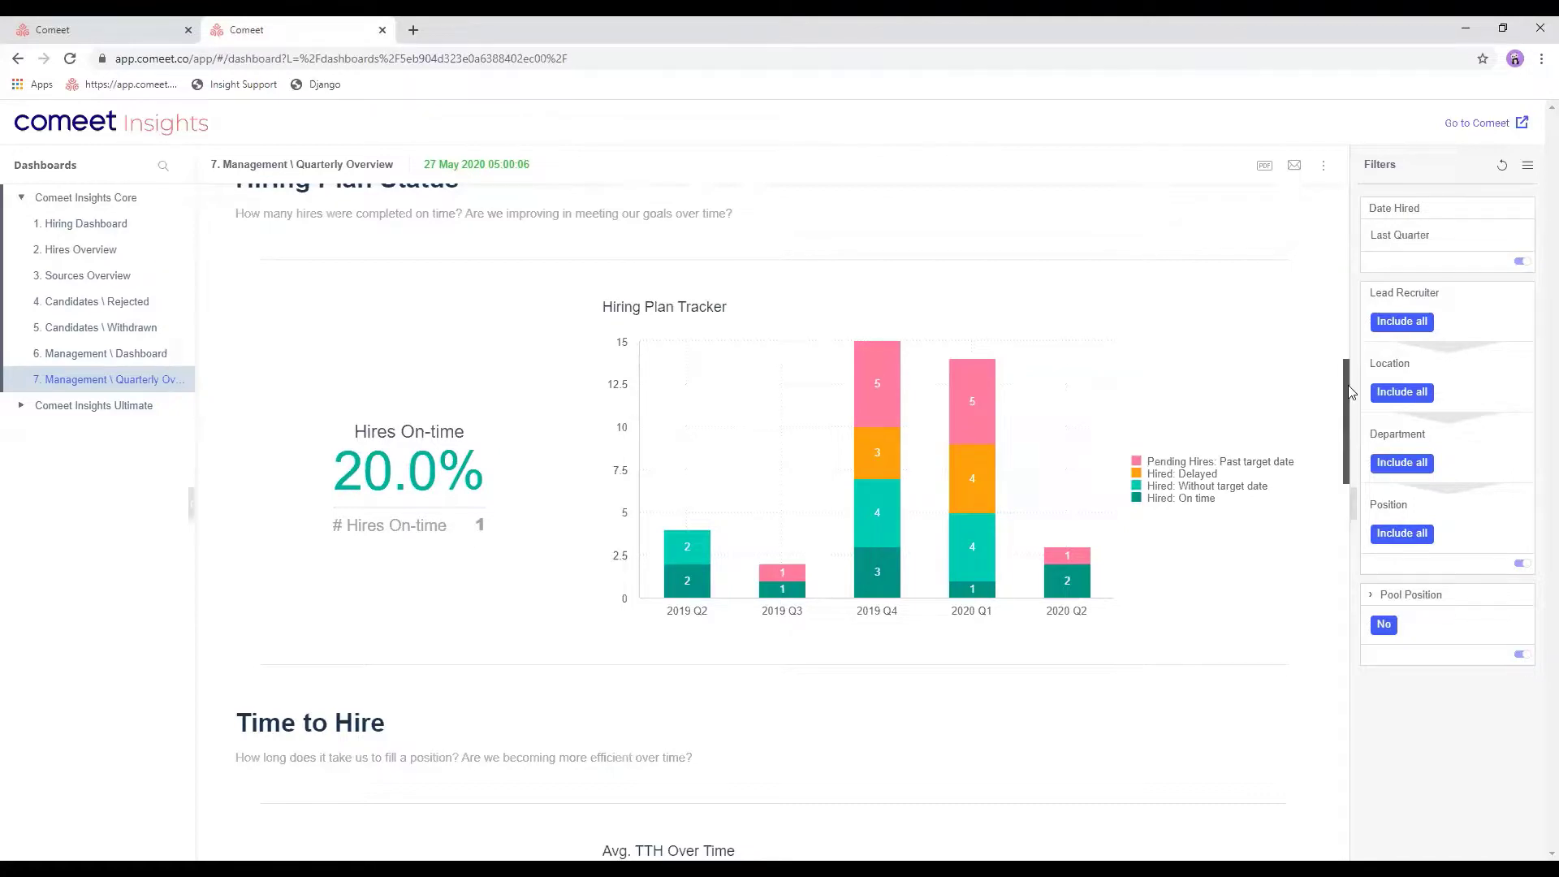
Review the Quarterly Overview's Time to Hire charts and its hires by source type section down to the source percentages
{"action": "left_click_drag", "start_coordinate": [1350, 393], "coordinate": [1338, 486]}
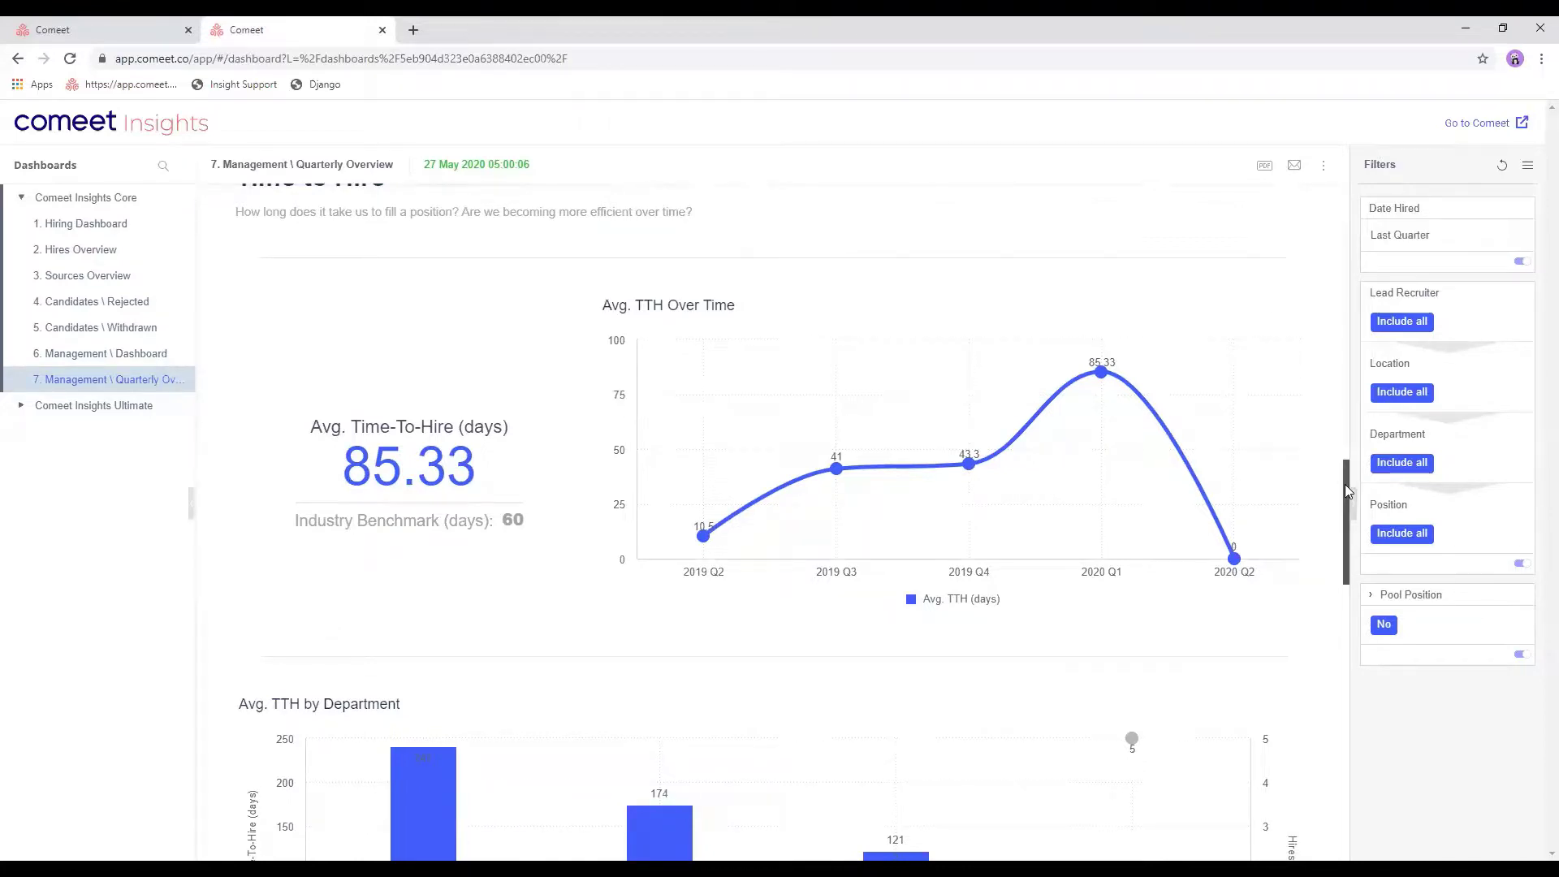
{"action": "left_click_drag", "start_coordinate": [1344, 484], "coordinate": [1350, 569]}
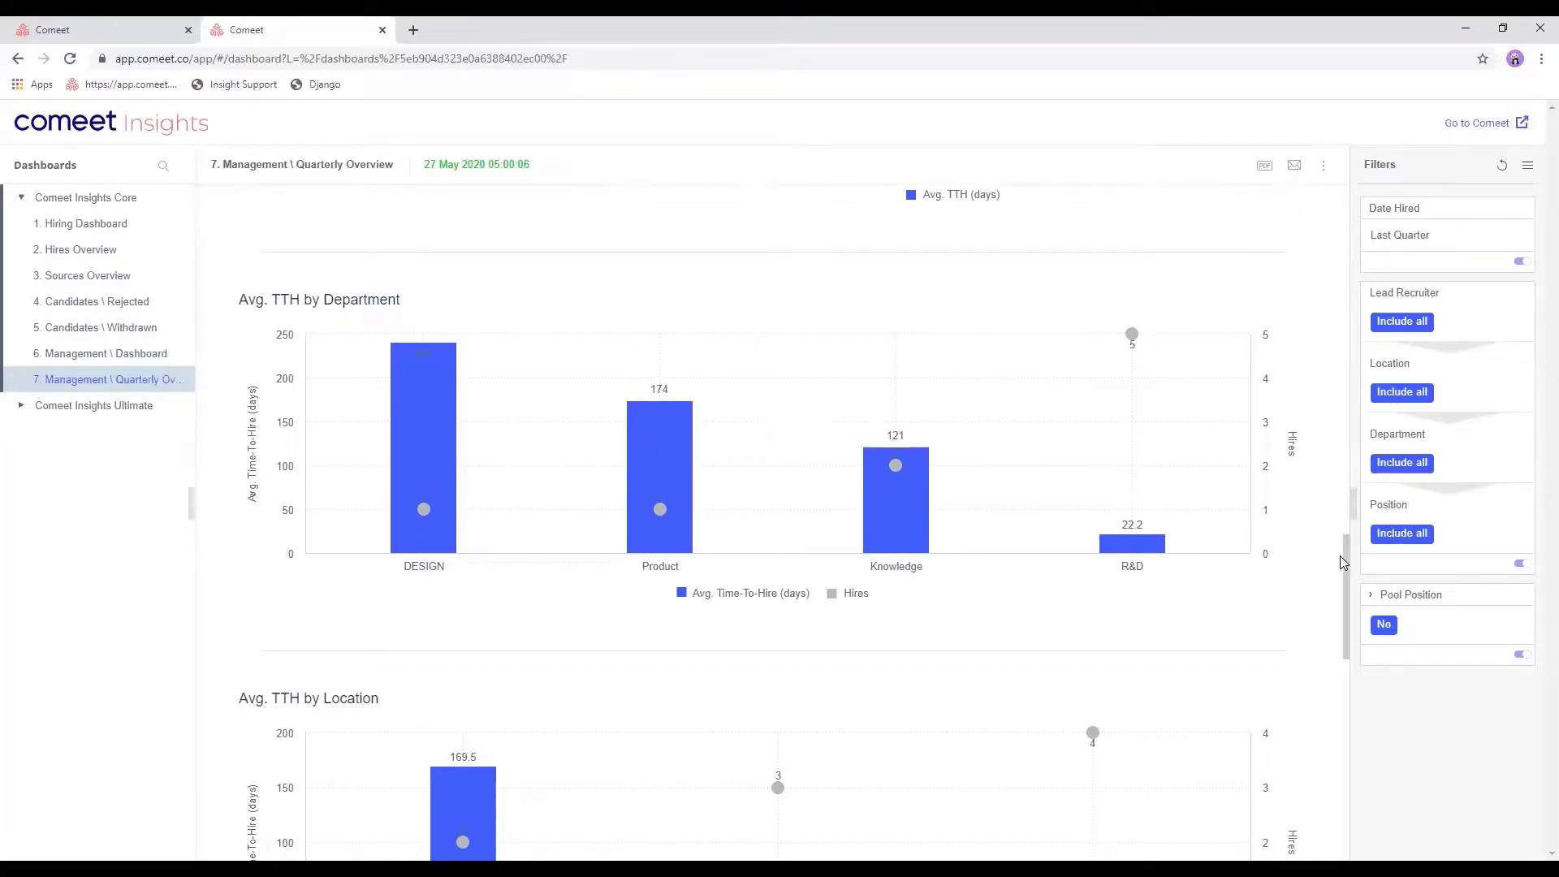
{"action": "left_click_drag", "start_coordinate": [1344, 559], "coordinate": [1348, 745]}
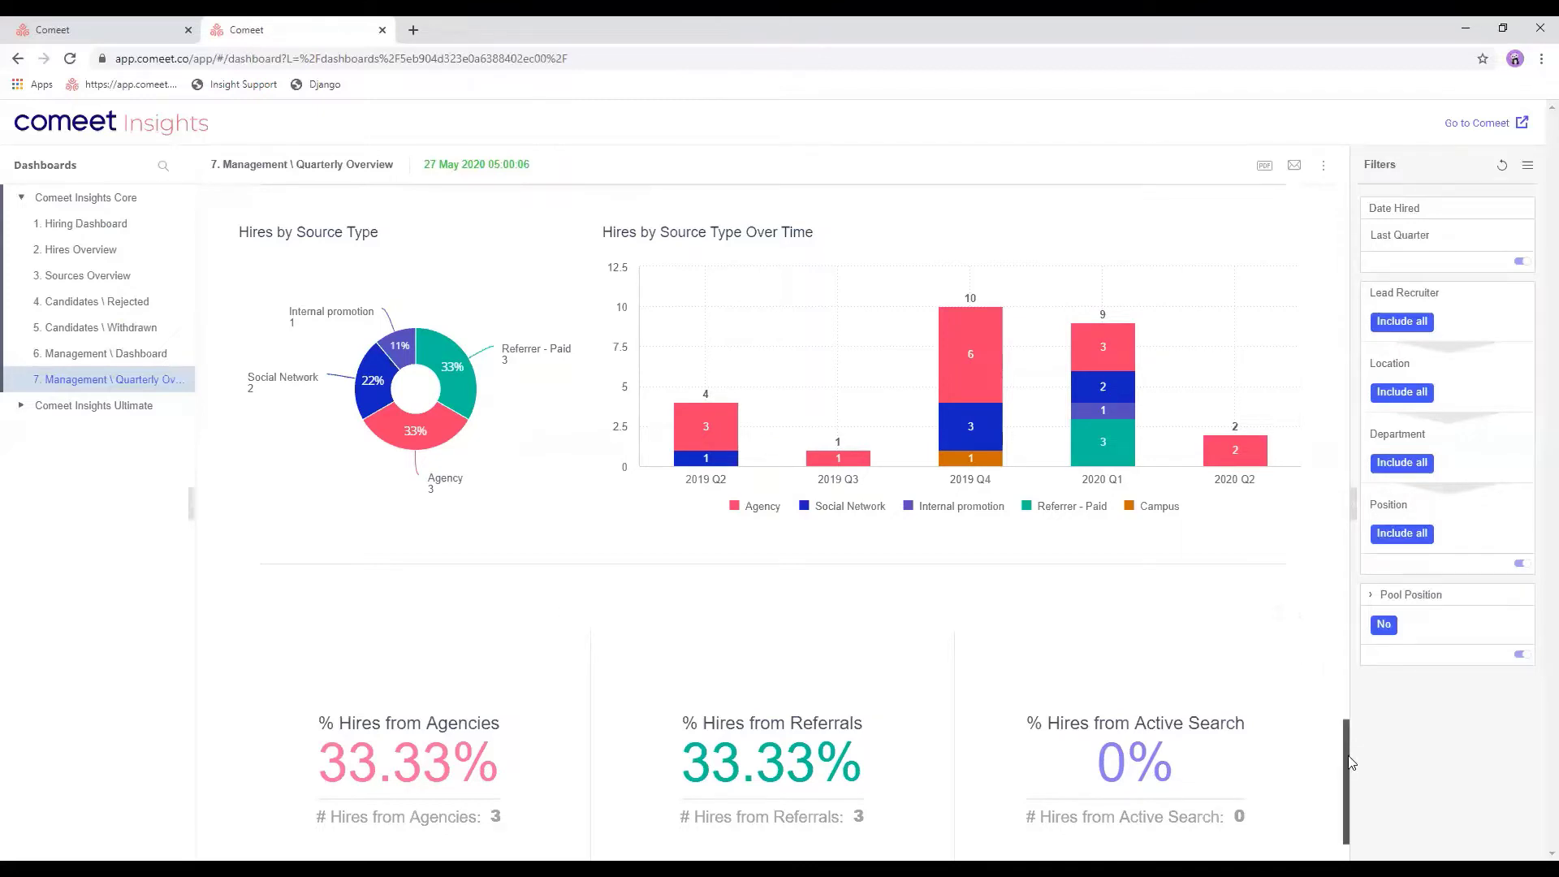
{"action": "scroll", "coordinate": [1353, 769], "scroll_direction": "down", "scroll_amount": 1}
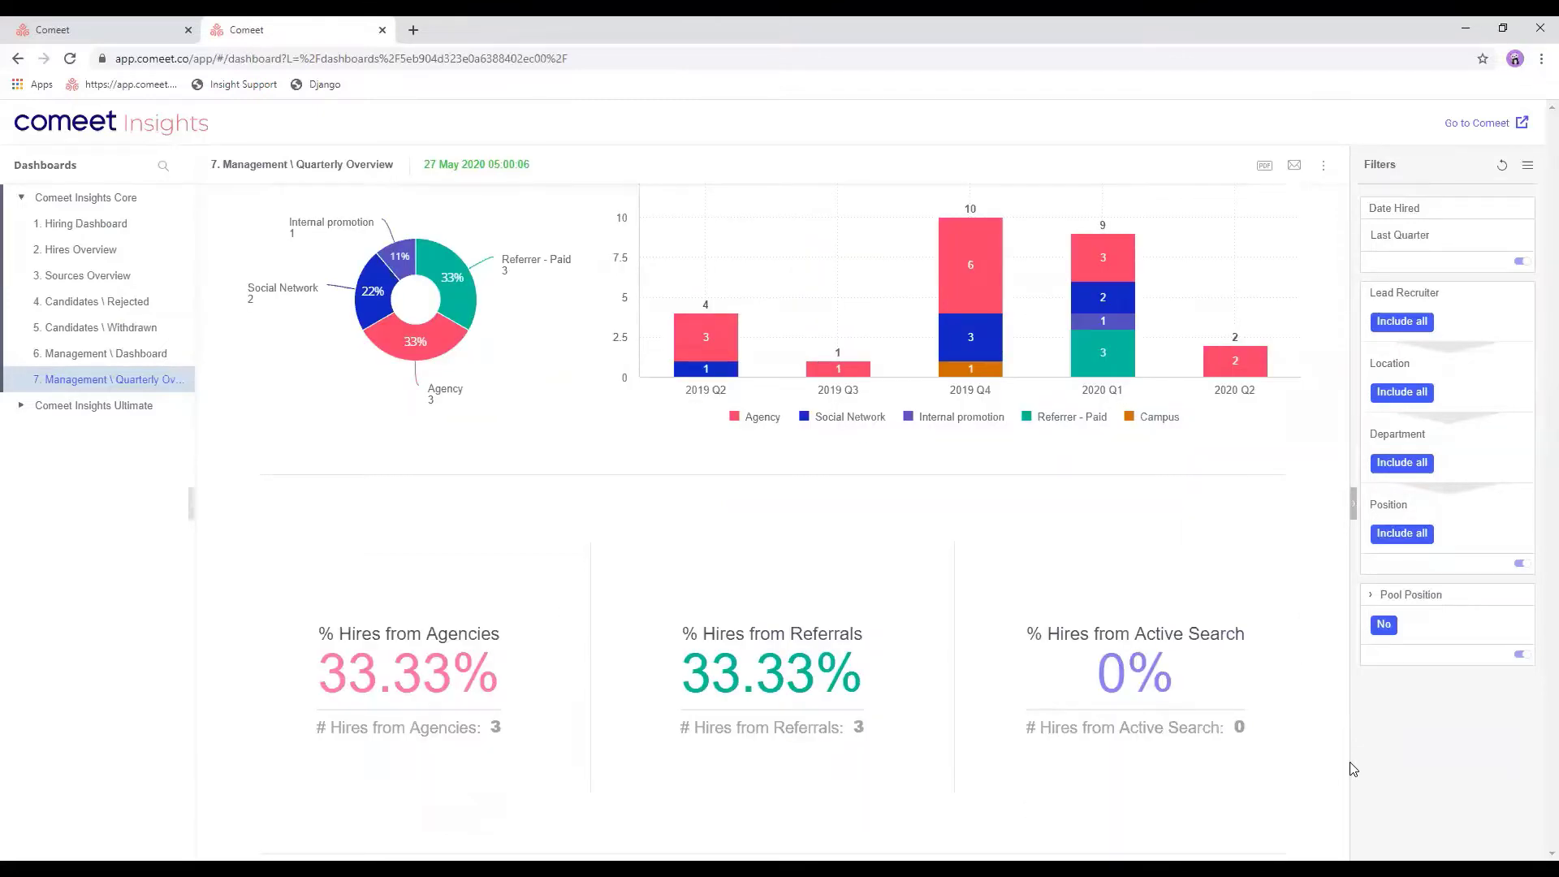